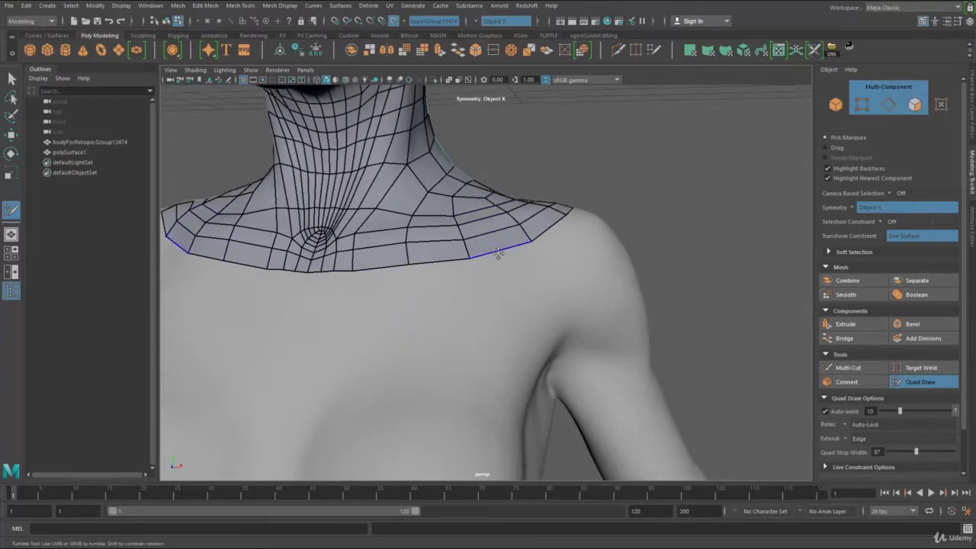
- Remove the uneven edge loops running from the neck across the upper chest and insert a replacement loop beside them
left_click_drag(498, 254, 469, 293, "alt")
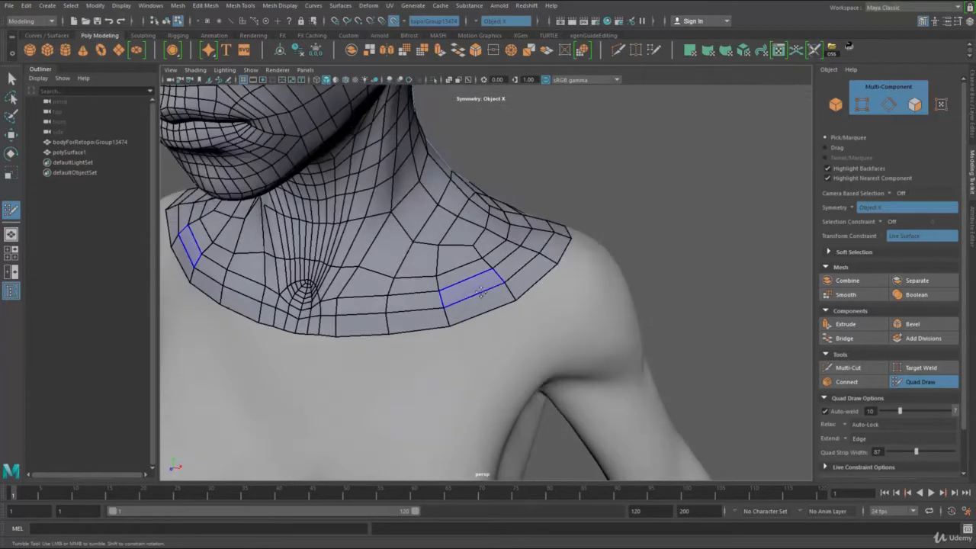
left_click(448, 326, "ctrl+shift")
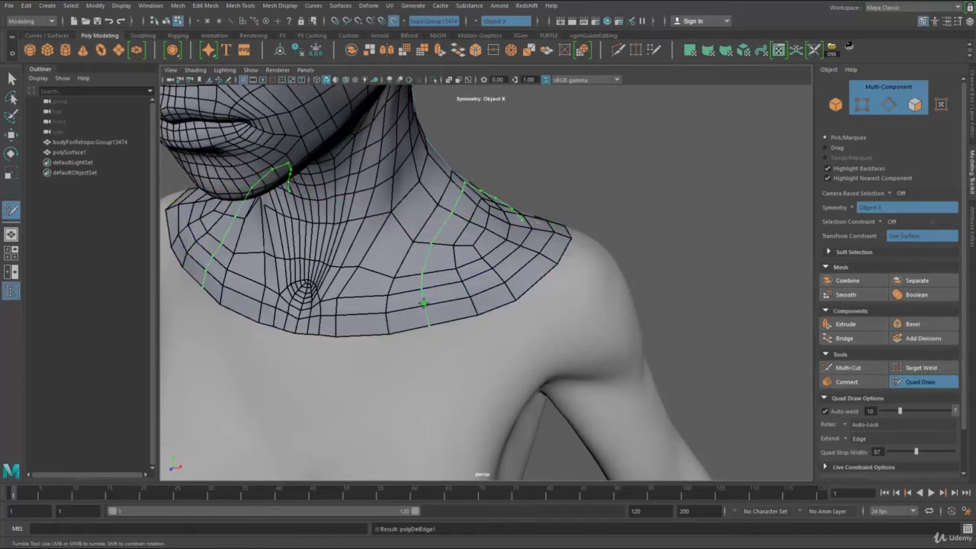
left_click(405, 263, "ctrl+shift")
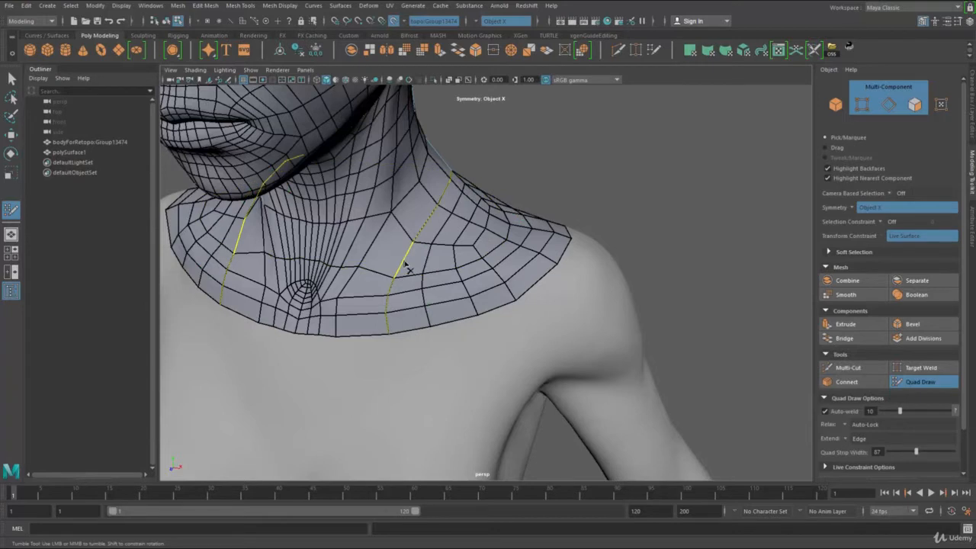
left_click(392, 260, "ctrl")
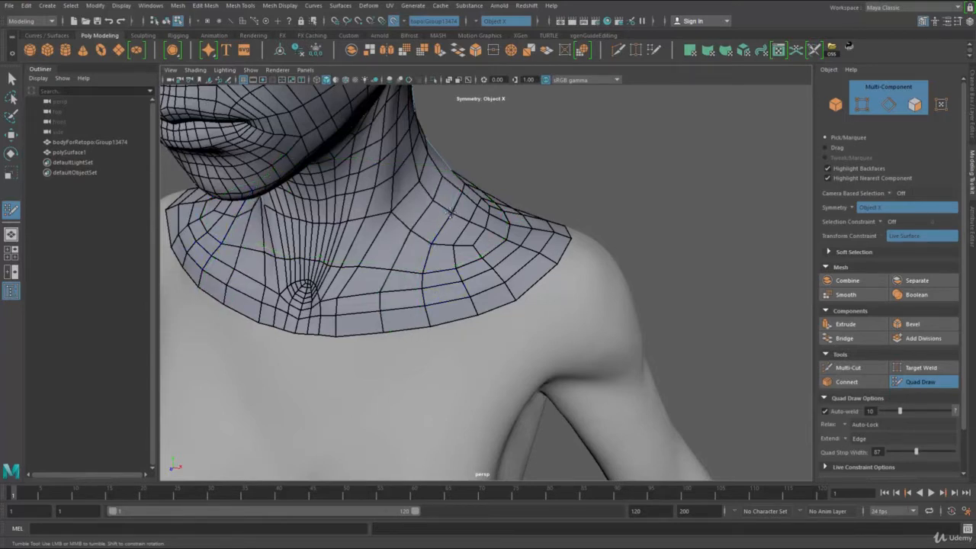
- Delete the faces at the base of the neck on top of the shoulder and refill the gap with two quads
left_click_drag(458, 224, 373, 281, "alt")
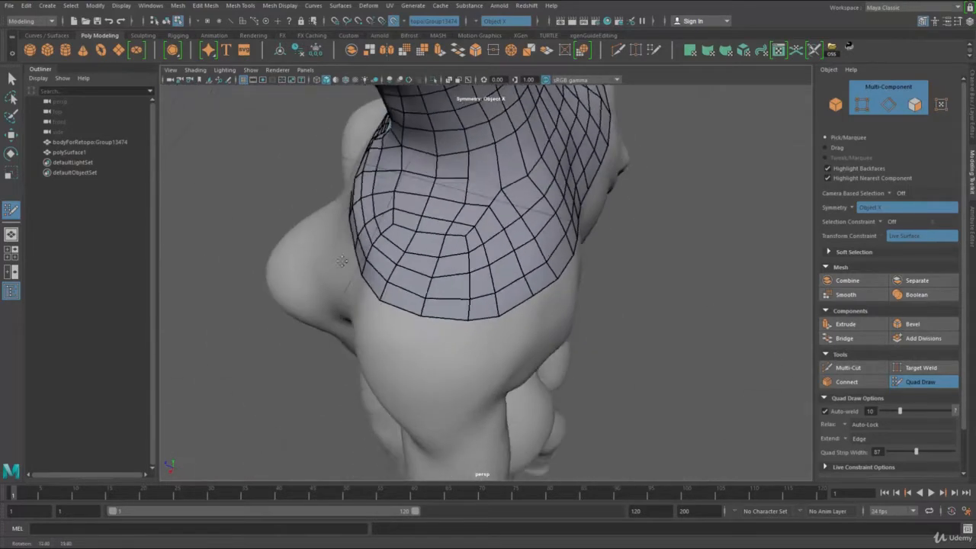
right_click_drag(373, 281, 485, 287, "alt")
left_click(424, 284, "ctrl+shift")
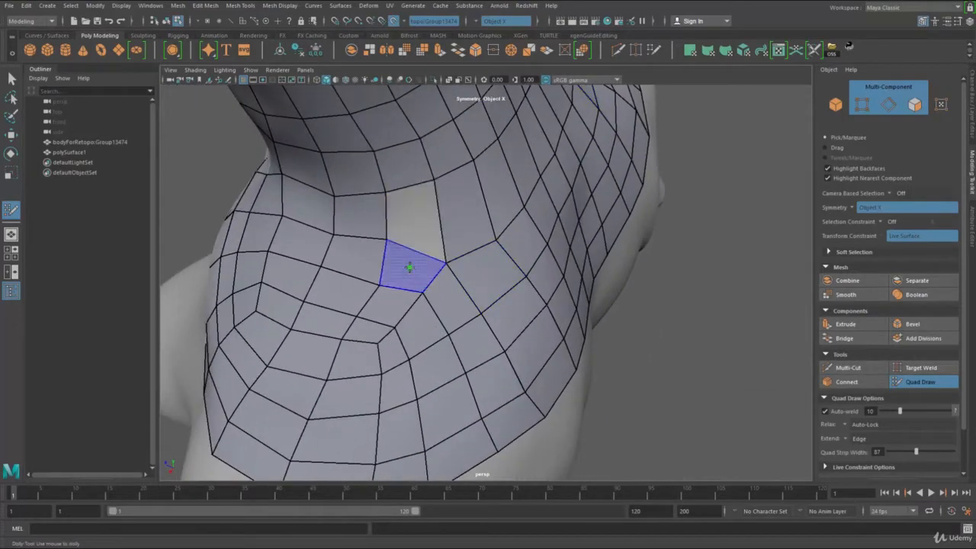
left_click(410, 267, "shift")
left_click(418, 218, "shift")
- Reposition the vertices around the rebuilt shoulder quads and relax the surrounding mesh towards the upper back
mouse_move(448, 264)
left_mouse_down()
mouse_move(448, 250)
mouse_move(490, 232)
left_mouse_up()
mouse_move(423, 285)
left_mouse_down("alt")
mouse_move(442, 268)
mouse_move(433, 198)
mouse_move(414, 244)
mouse_move(407, 331)
left_mouse_up("alt")
left_click_drag(380, 366, 389, 363)
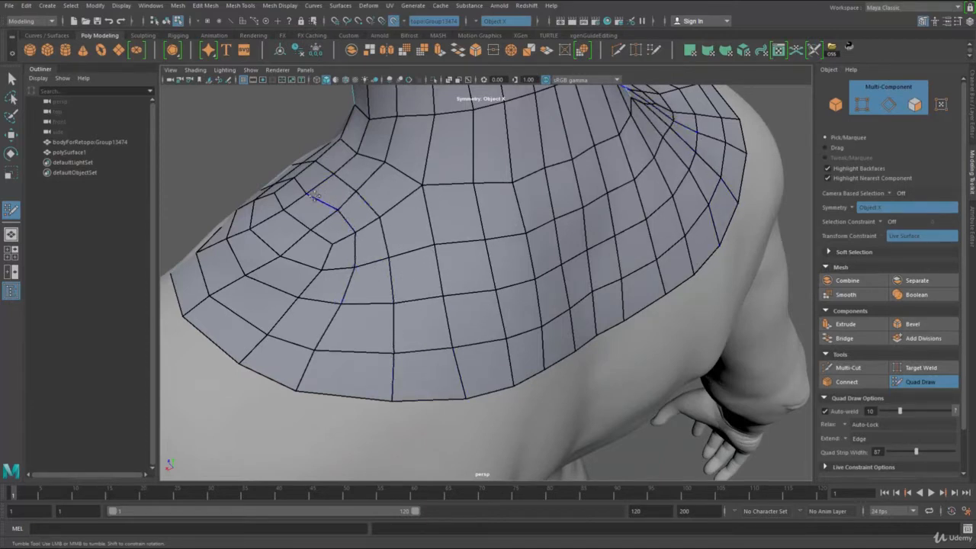
mouse_move(371, 150)
left_mouse_down("shift")
mouse_move(368, 160)
mouse_move(440, 188)
left_mouse_up("shift")
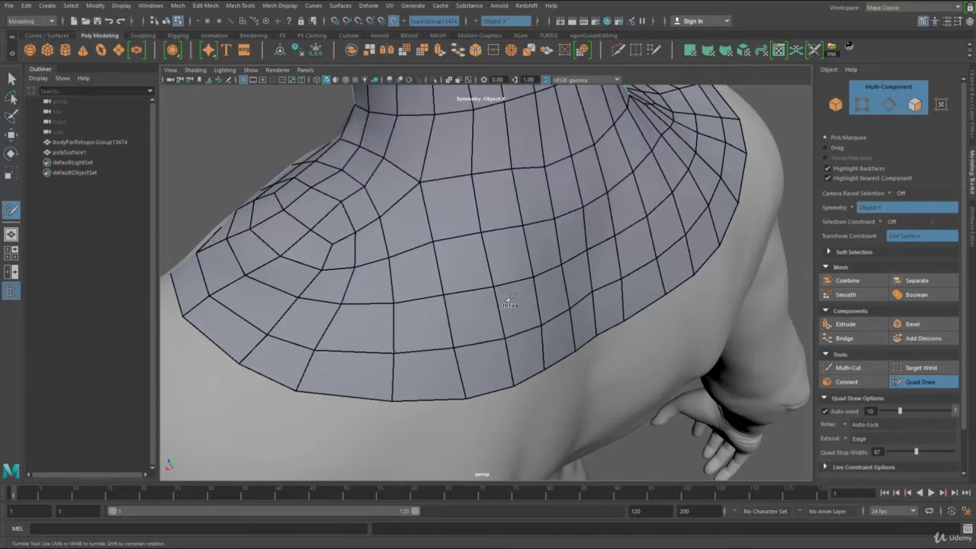
- Draw a strip of two quads from the front collar border down towards the front of the armpit
left_click_drag(381, 279, 588, 320, "alt")
middle_click_drag(591, 385, 486, 283, "alt")
left_click_drag(485, 283, 407, 302, "alt")
left_click(416, 277, "shift")
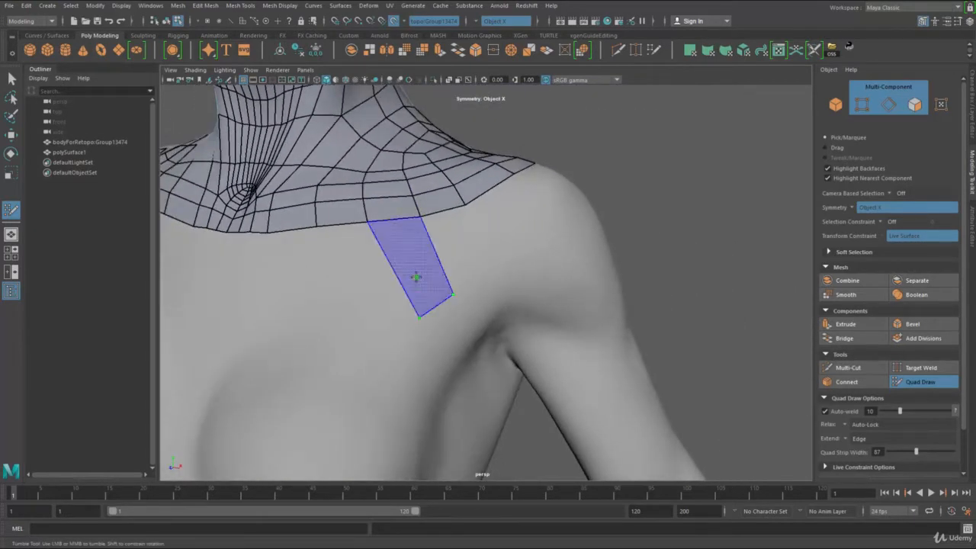
left_click_drag(467, 343, 408, 320, "alt")
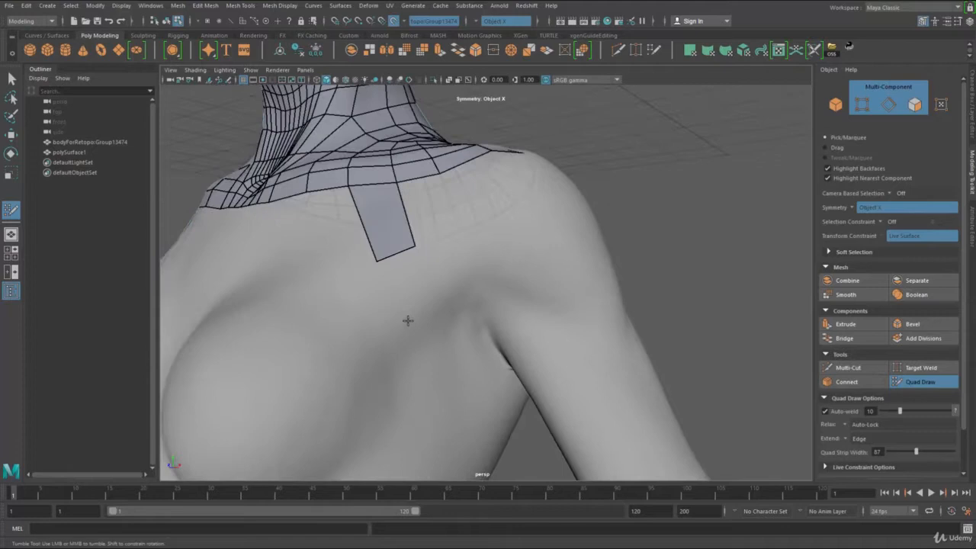
left_click(424, 286, "shift")
left_click_drag(424, 286, 451, 251, "alt")
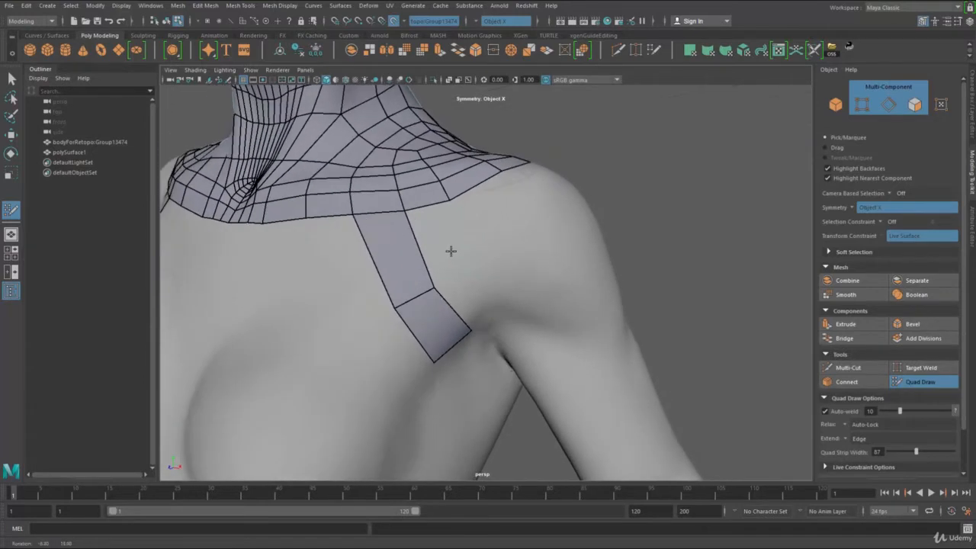
- Reroute the front strip to start from the border further out on the shoulder, replacing its upper quad and repositioning the lower one's vertices
left_click(431, 283, "ctrl+shift")
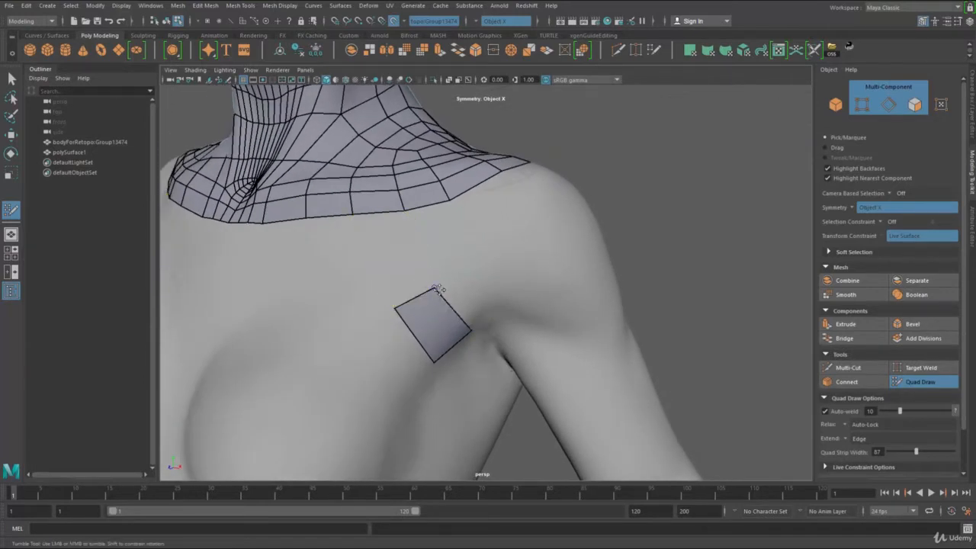
left_click_drag(435, 289, 467, 280)
left_click_drag(395, 309, 421, 277)
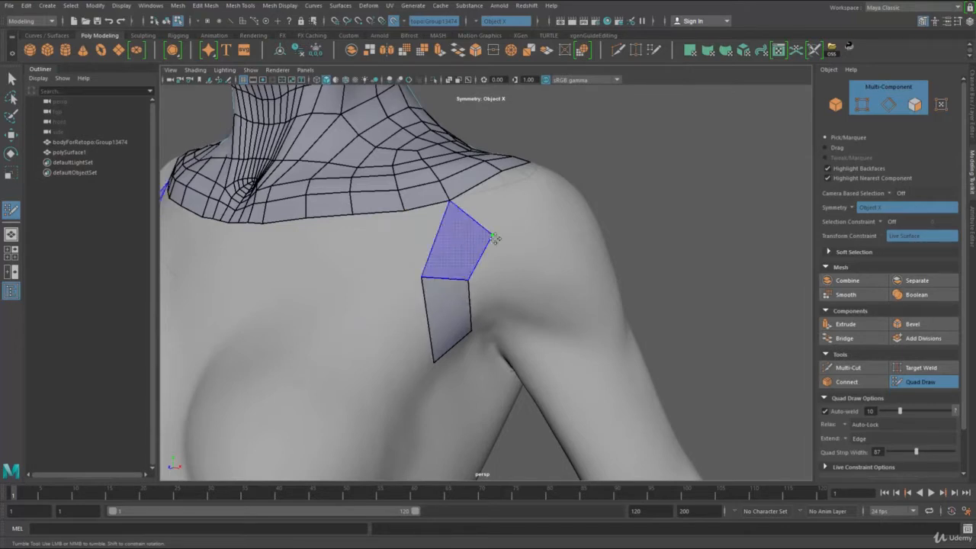
left_click(492, 239, "shift")
left_click_drag(473, 296, 449, 282, "alt")
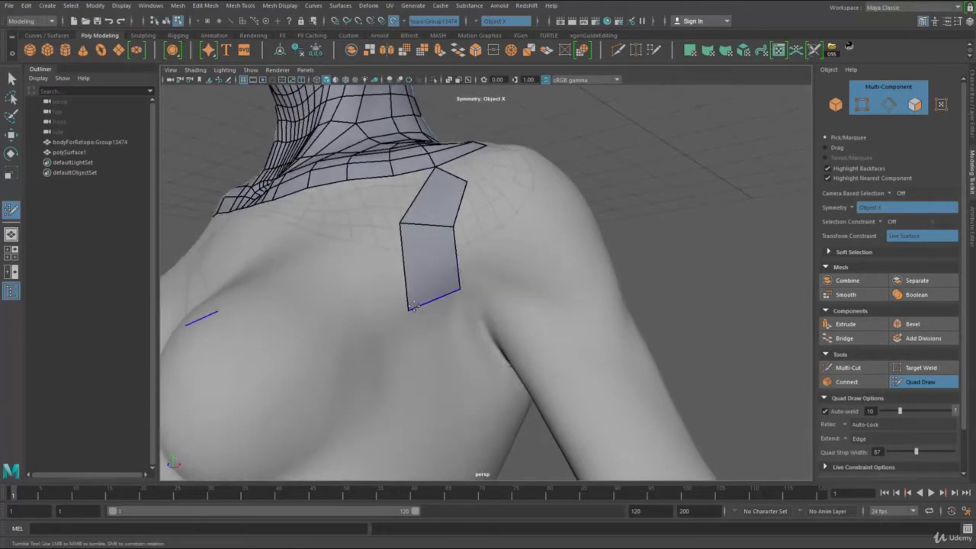
left_click_drag(412, 308, 424, 305)
left_click_drag(401, 223, 406, 224)
- Extend the strip with three quads down the side of the chest and under the armpit, adjusting the end vertex on the back
left_click_drag(456, 304, 434, 290, "alt")
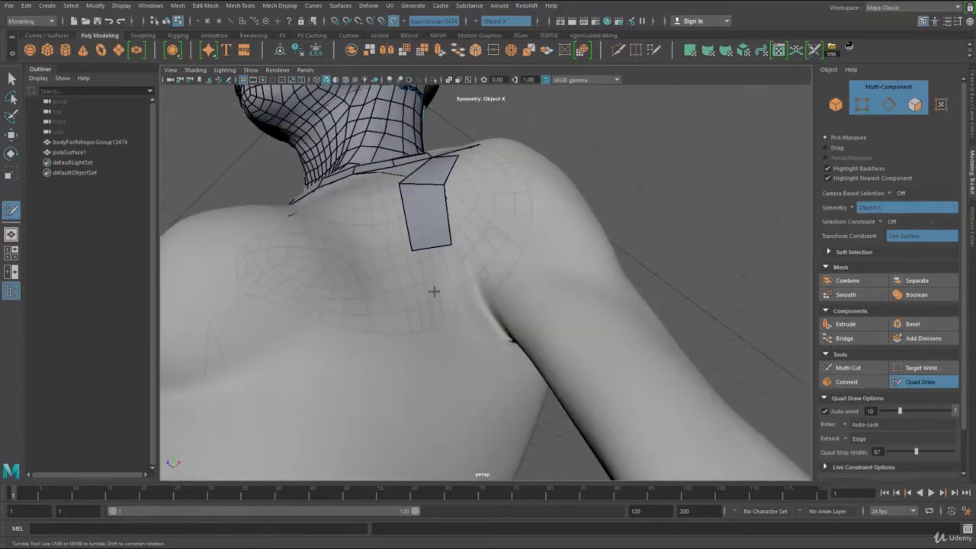
left_click(485, 311, "shift")
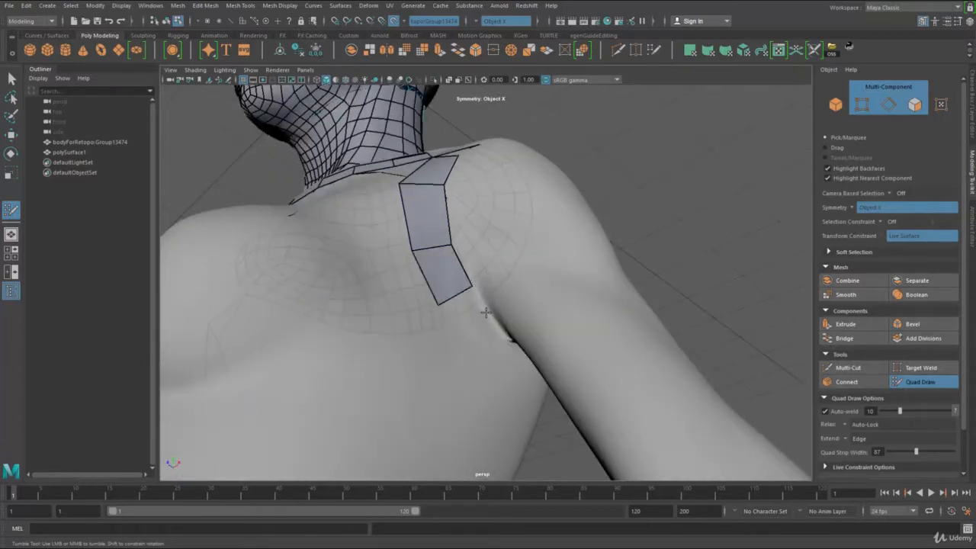
left_click(523, 373, "shift")
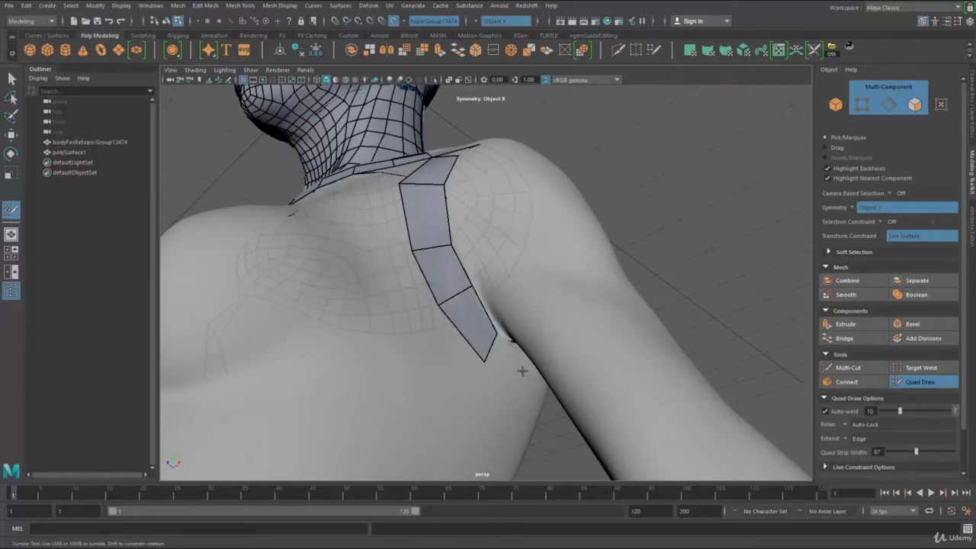
left_click_drag(513, 360, 480, 324, "alt")
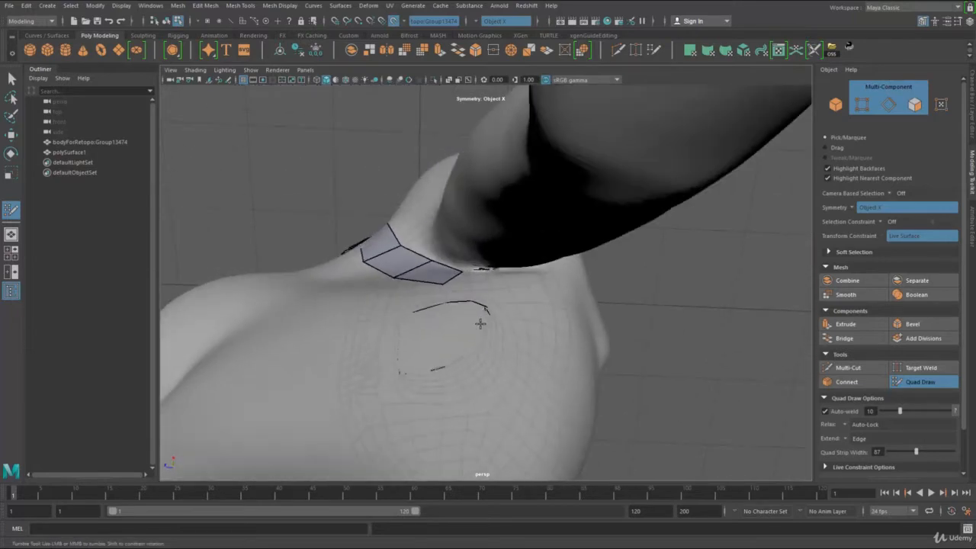
mouse_move(549, 280)
left_mouse_down("alt")
mouse_move(471, 297)
mouse_move(467, 289)
mouse_move(493, 308)
mouse_move(479, 345)
left_mouse_up("alt")
left_click(465, 277)
left_click(499, 303)
left_click(473, 319, "shift")
left_click_drag(522, 375, 510, 372)
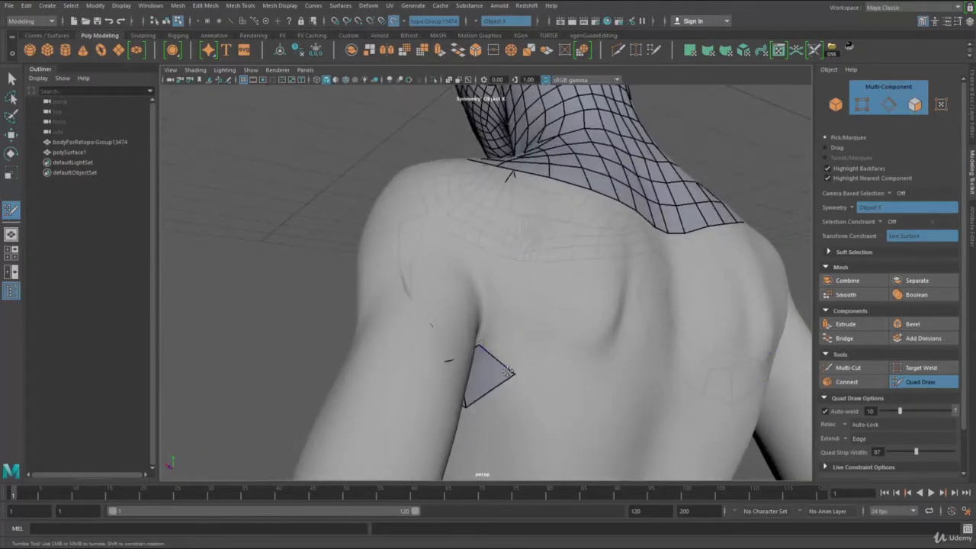
- Continue the strip with two quads up the back, right behind the arm
left_click(518, 303)
left_click(478, 343, "shift")
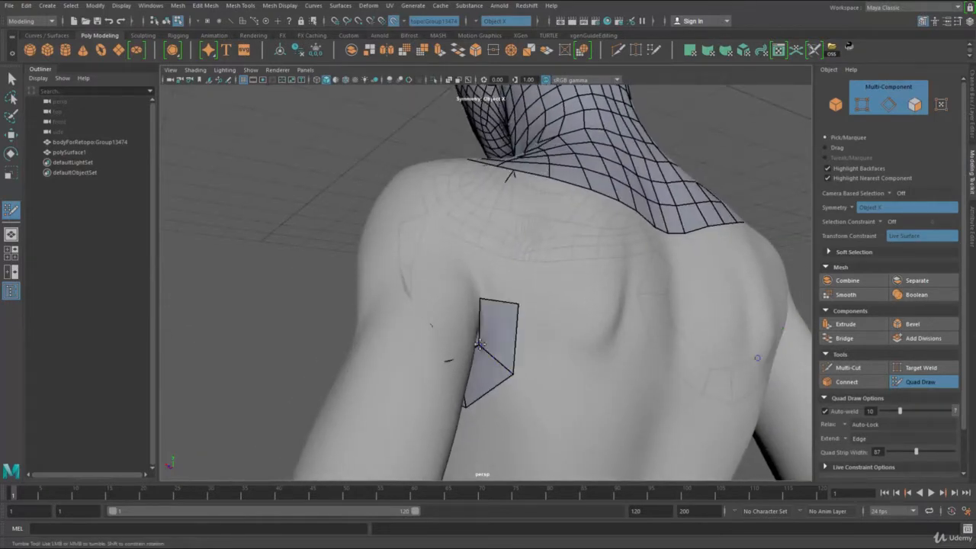
left_click_drag(757, 355, 732, 351, "alt")
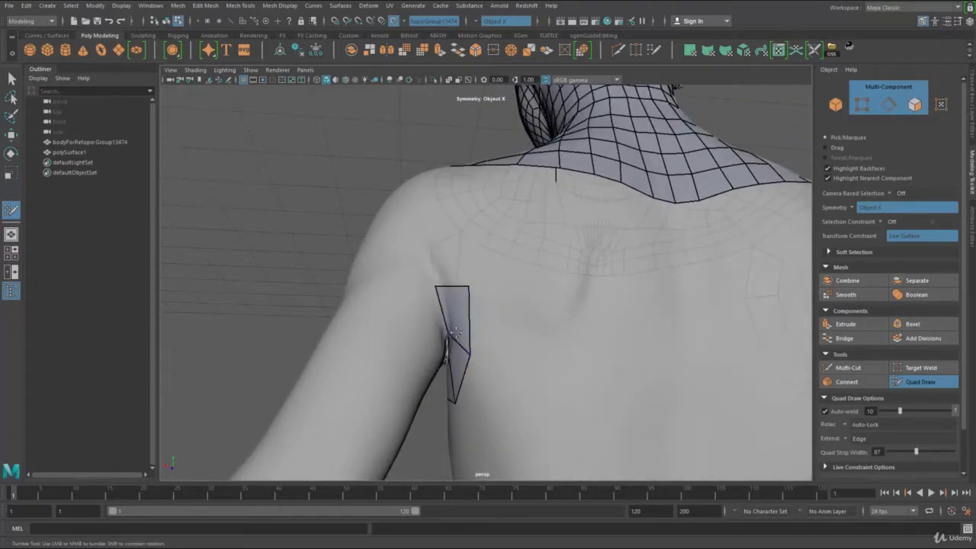
left_click_drag(468, 281, 473, 278, "alt")
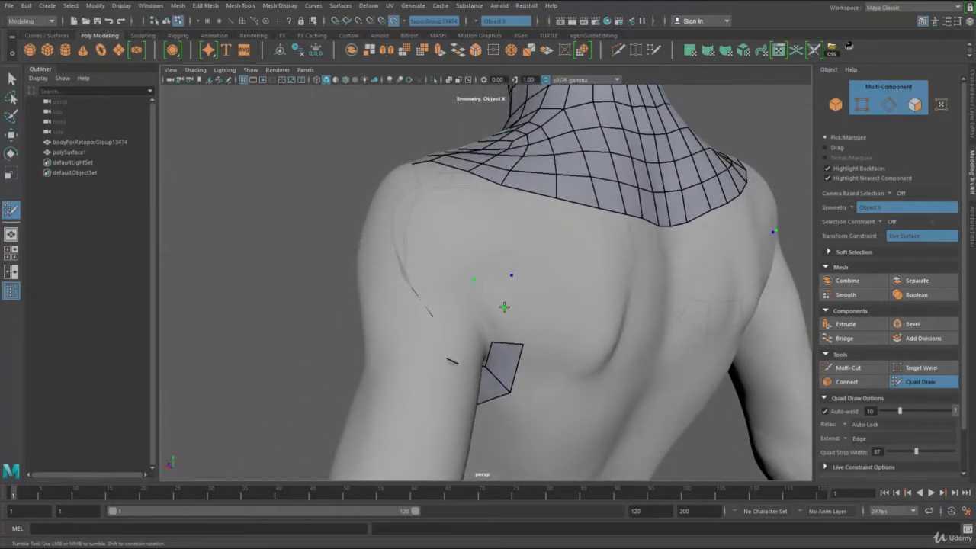
left_click(502, 302, "shift")
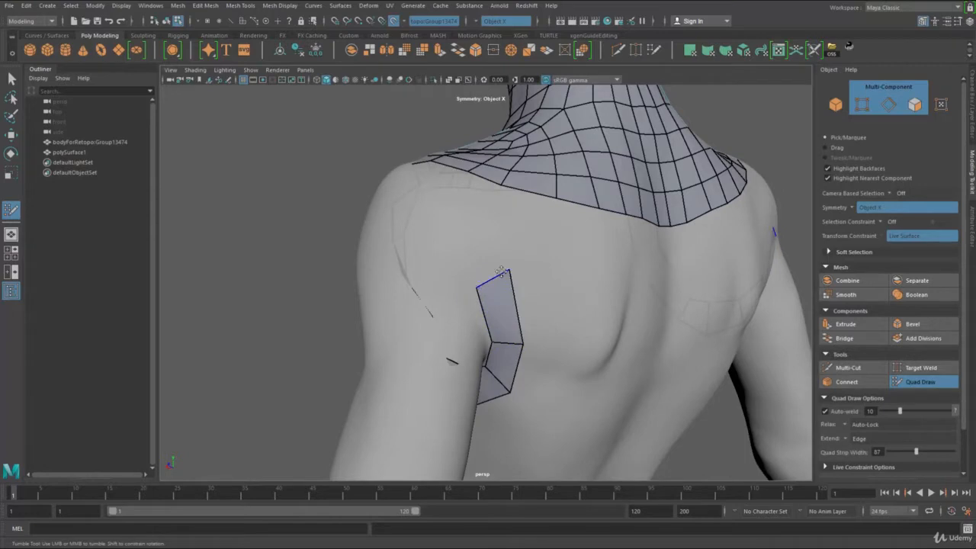
- Add two more quads up the shoulder blade to connect the back strip to the collar mesh border
left_click_drag(485, 264, 477, 292, "alt")
left_click(504, 260)
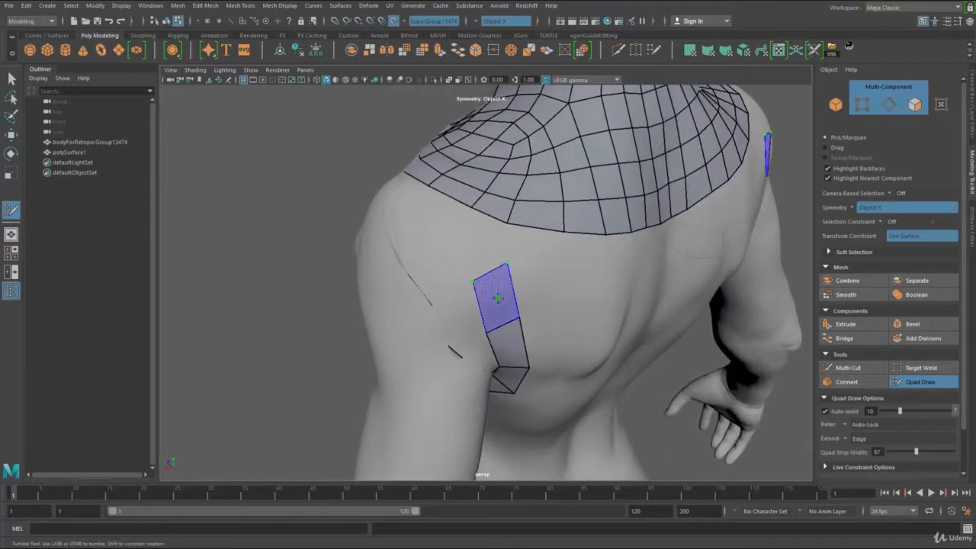
left_click(503, 263, "shift")
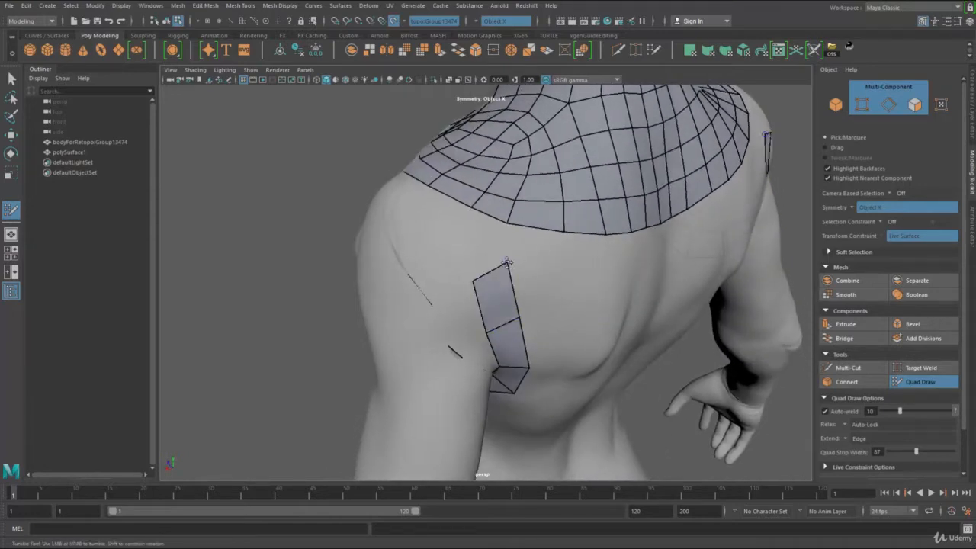
left_click(459, 250)
left_click(502, 268, "shift")
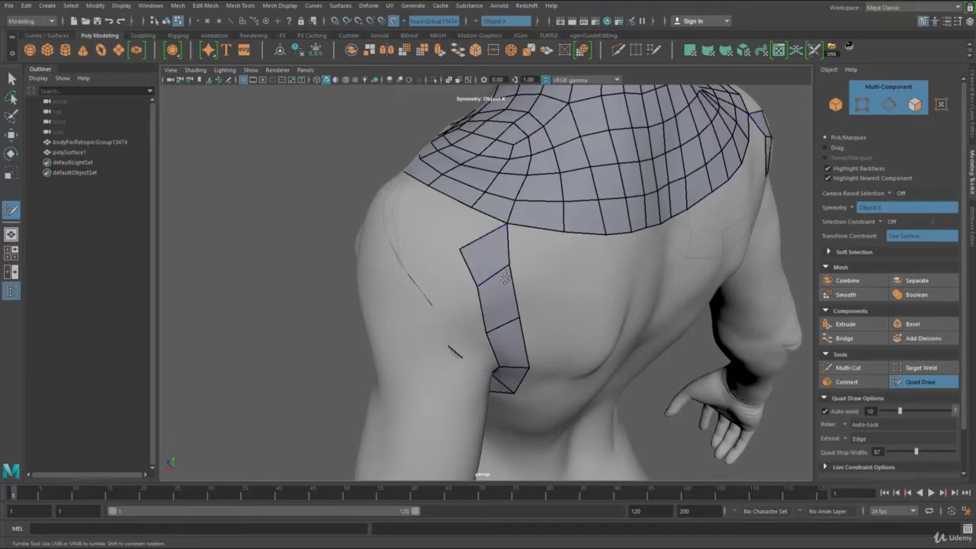
- Fill a row of four quads over the top of the shoulder to join the front and back strips into a ring around the arm
left_click_drag(458, 252, 453, 313, "alt")
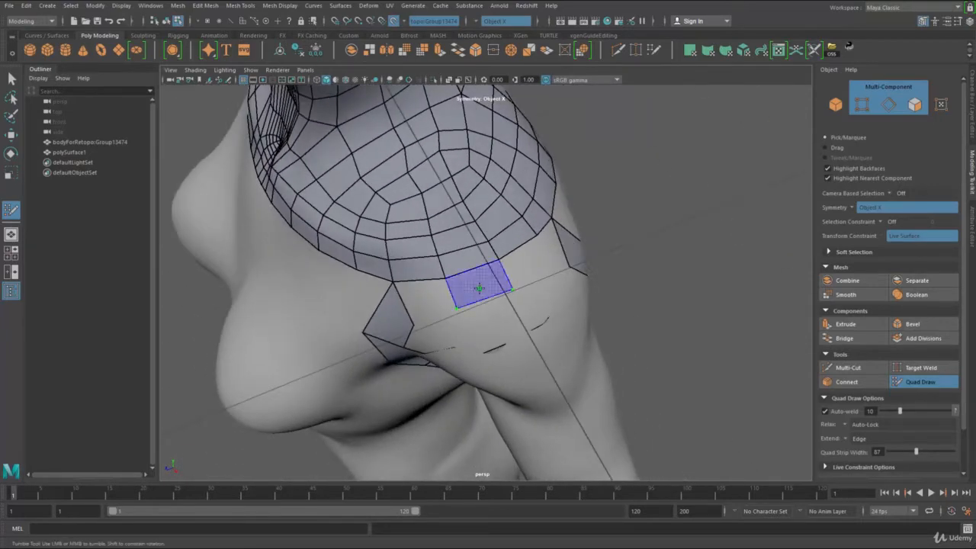
left_click(480, 284, "shift")
left_click(427, 296, "shift")
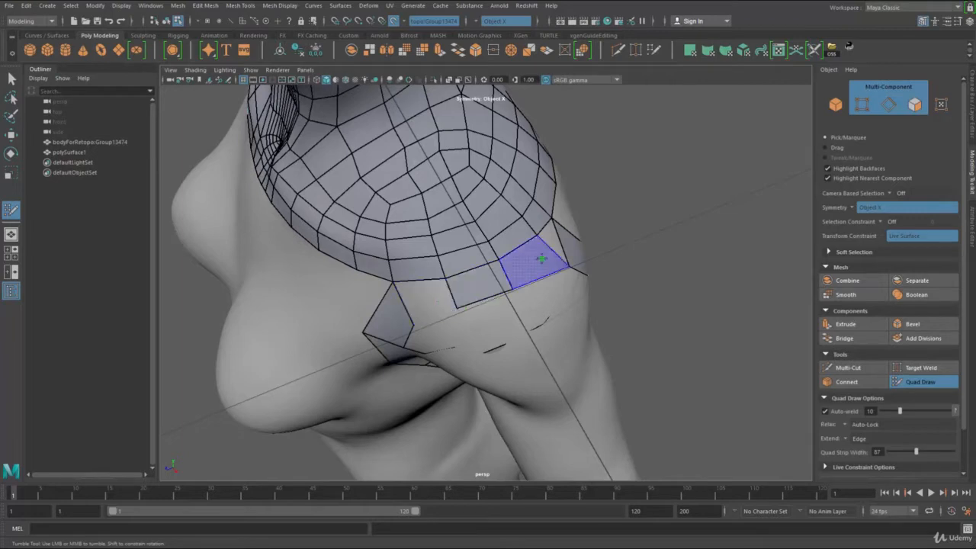
left_click(524, 265, "shift")
left_click(538, 240, "shift")
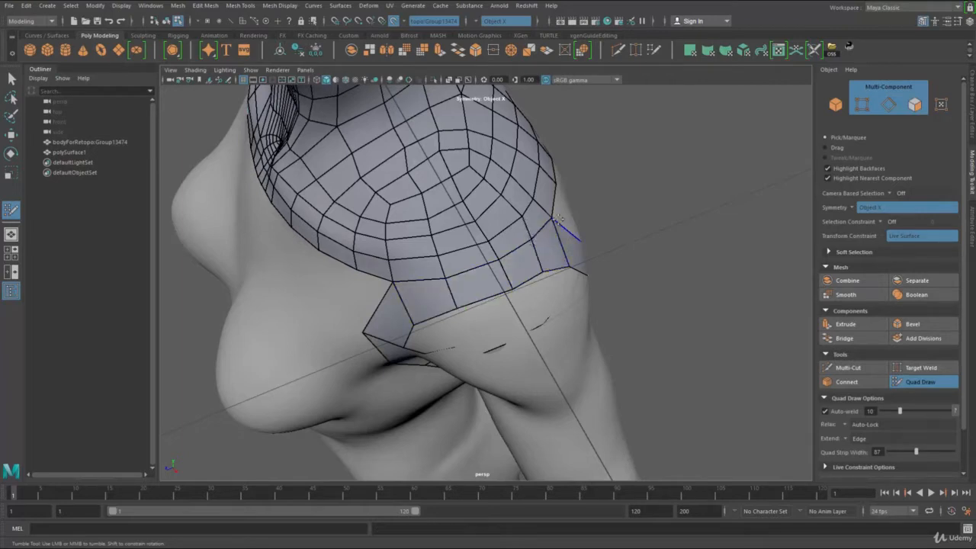
- Relax the quads across the top of the shoulder to even out their spacing
left_click_drag(536, 238, 534, 293, "alt")
left_click_drag(479, 306, 402, 179, "alt")
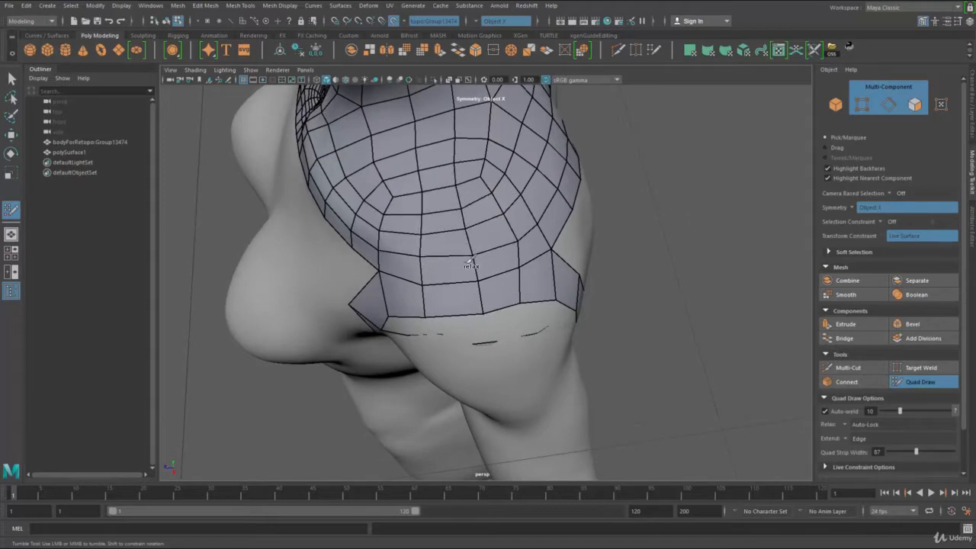
left_click_drag(466, 288, 460, 322, "alt")
middle_click_drag(461, 321, 453, 322, "alt")
right_click_drag(453, 322, 462, 319, "alt")
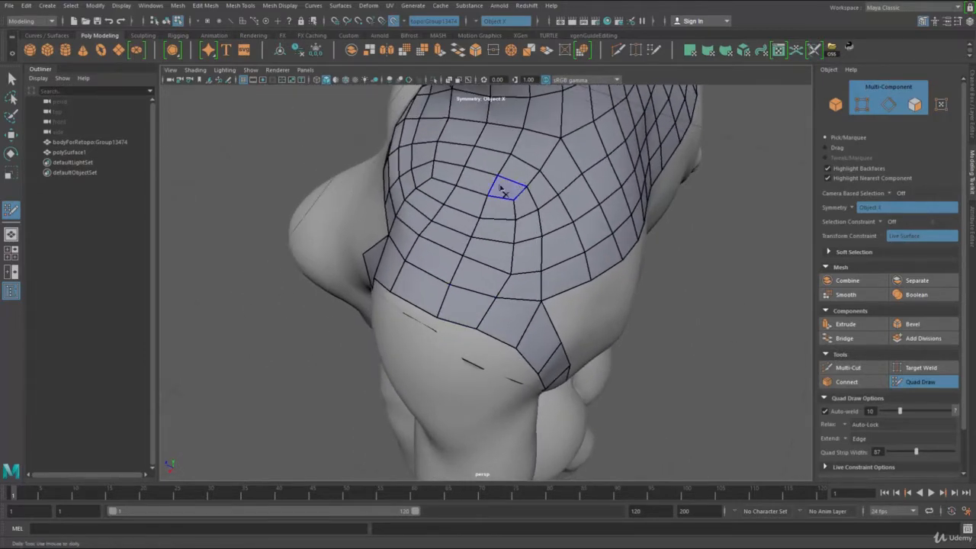
mouse_move(468, 283)
left_mouse_down("alt")
mouse_move(427, 304)
mouse_move(412, 260)
left_mouse_up("alt")
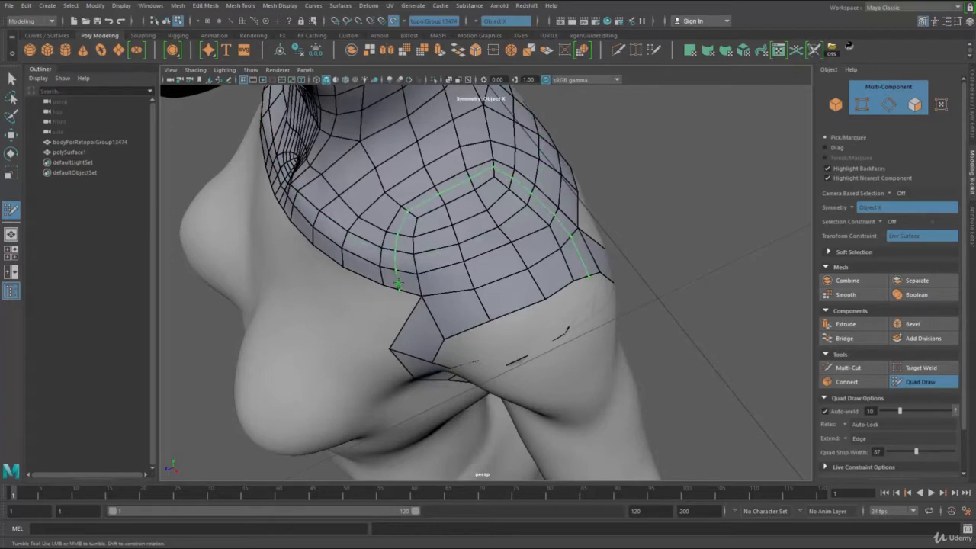
- Try to weld the front strip's inner vertex to the chest border vertex, and undo the change
left_click_drag(398, 283, 467, 236, "alt")
left_click_drag(467, 315, 436, 247)
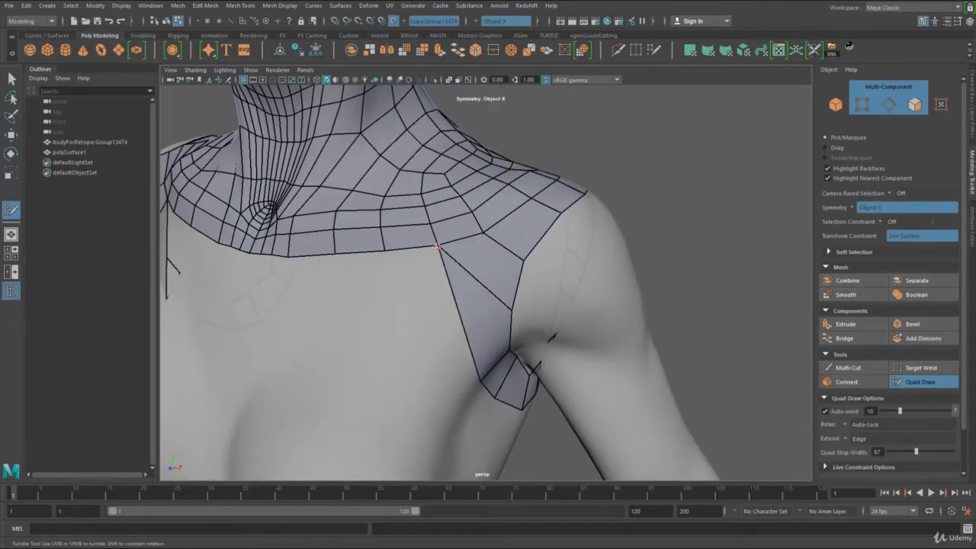
key("ctrl+z")
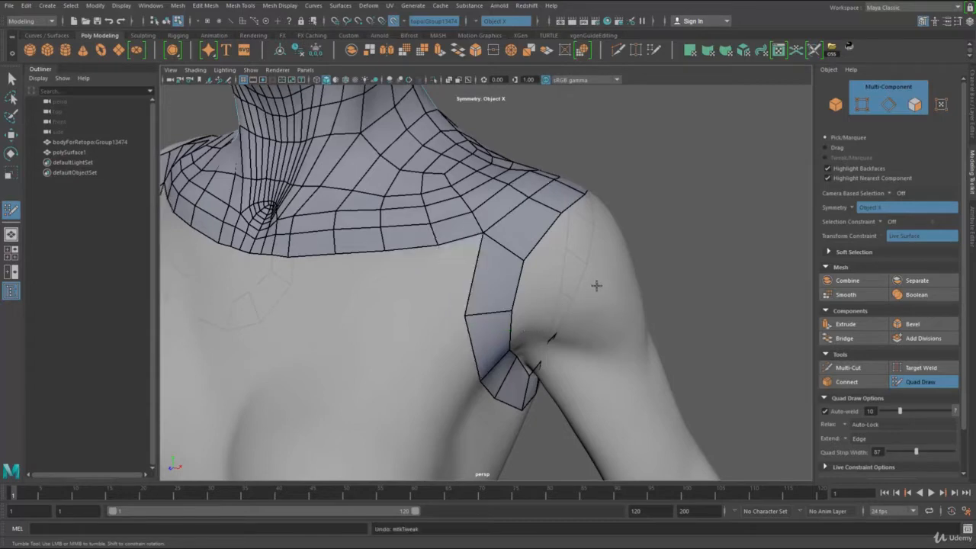
left_click_drag(597, 285, 453, 290, "alt")
right_click_drag(453, 289, 462, 279, "alt")
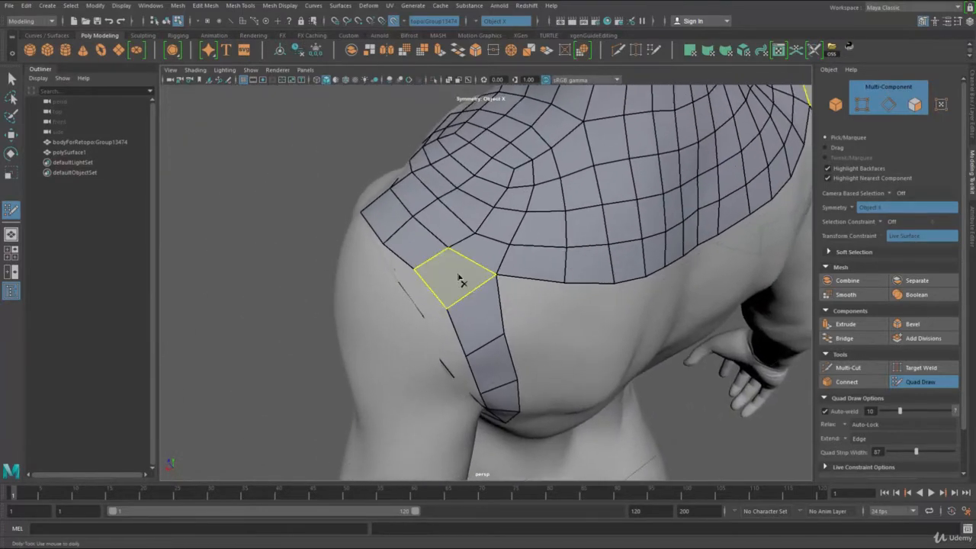
- Delete the back strip's two upper quads and refill them, joining the strip to the collar border one column closer to the shoulder
left_click(488, 312, "ctrl+shift")
left_click(472, 267, "ctrl+shift")
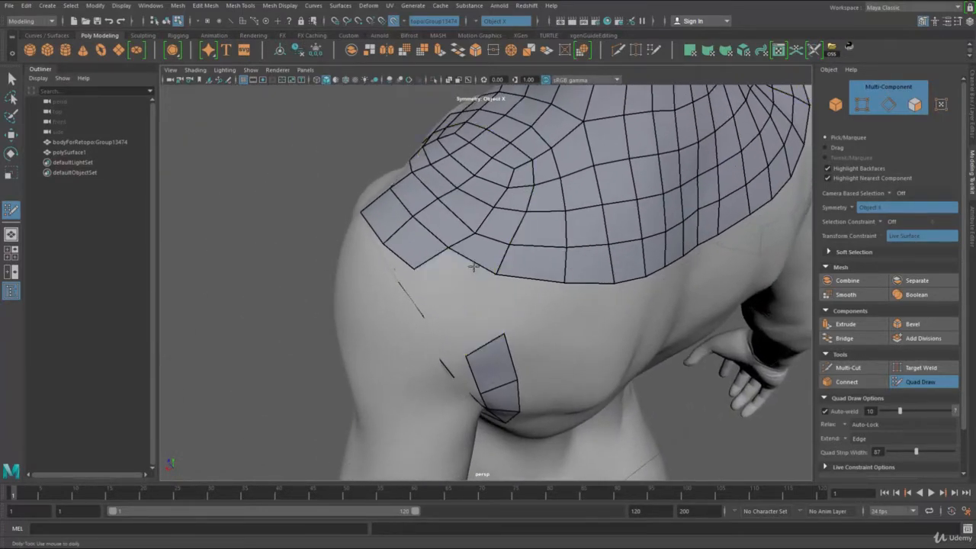
left_click_drag(497, 273, 501, 273)
left_click_drag(449, 248, 621, 264)
left_click(463, 314, "shift")
- Fill quads beside the arm ring beneath the collar border, one on the front chest and two on the back
left_click_drag(473, 283, 410, 279, "alt")
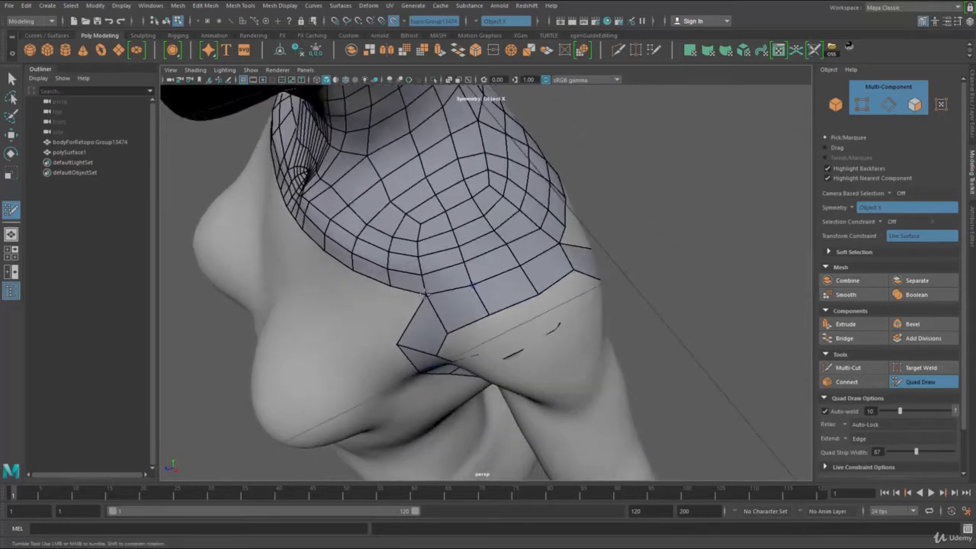
left_click_drag(510, 212, 488, 210, "alt")
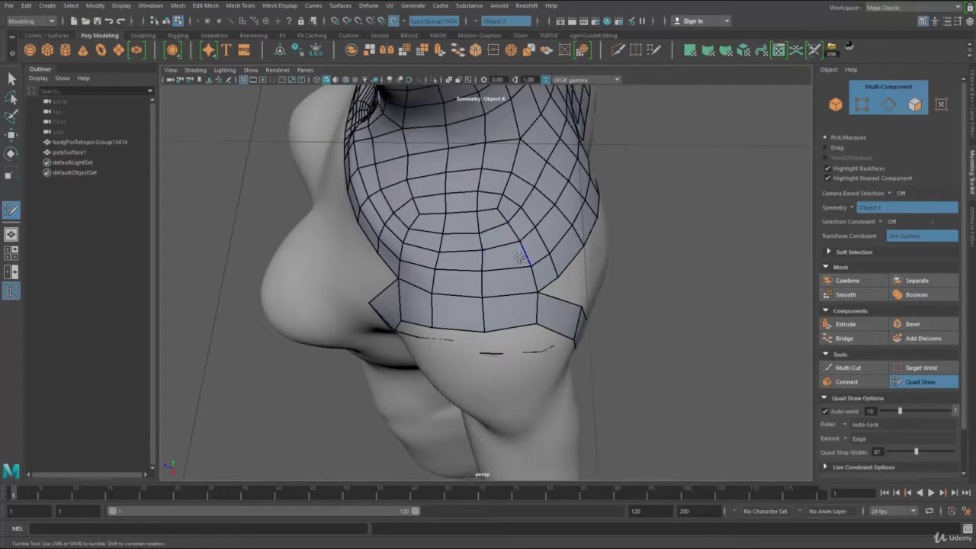
left_click_drag(519, 258, 498, 255, "alt")
right_click_drag(499, 256, 537, 272, "alt")
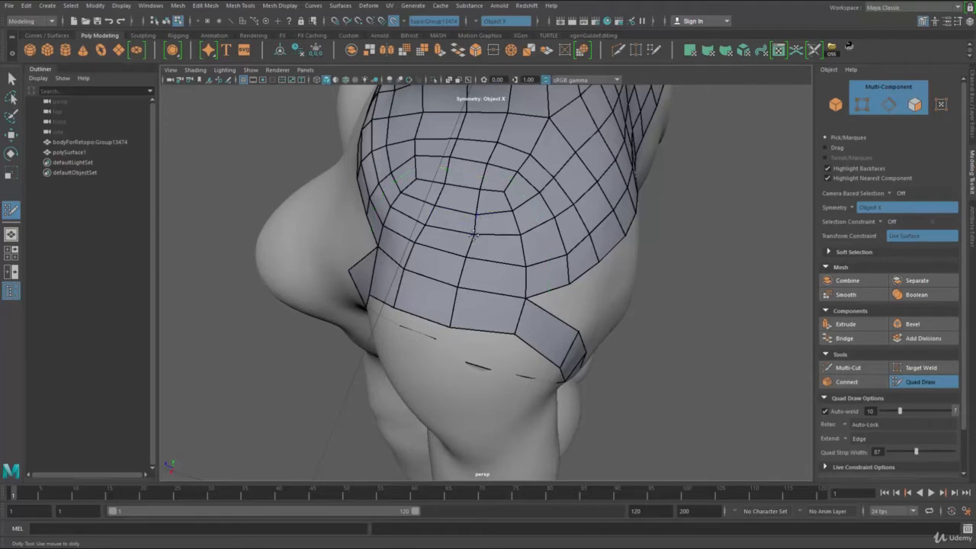
left_click_drag(476, 239, 425, 248, "alt")
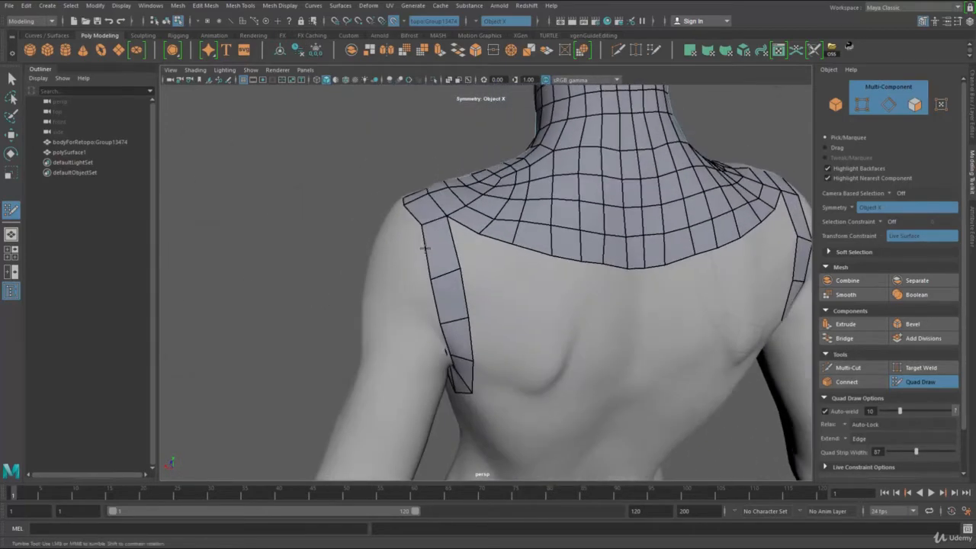
left_click_drag(498, 267, 472, 322, "alt")
left_click(473, 322)
left_click(482, 296, "shift")
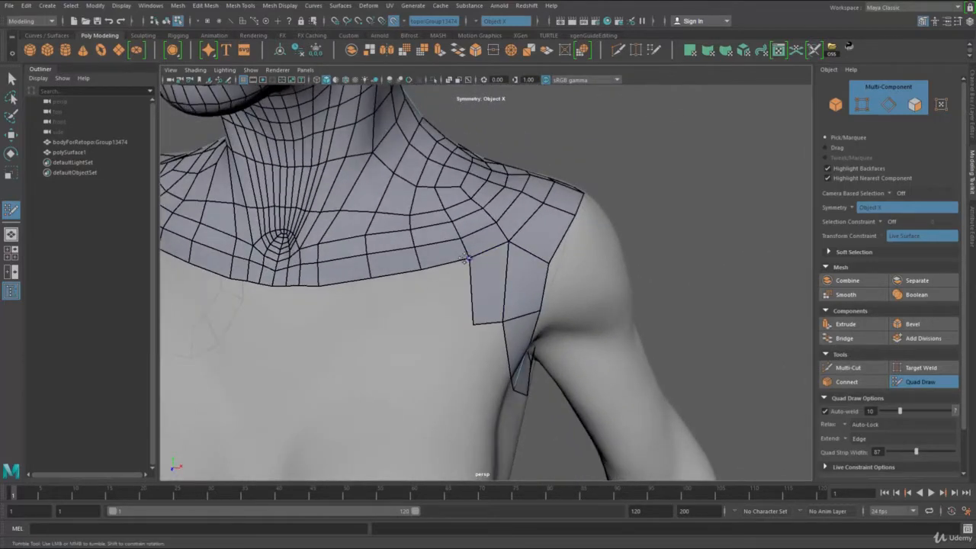
left_click_drag(520, 281, 482, 271, "alt")
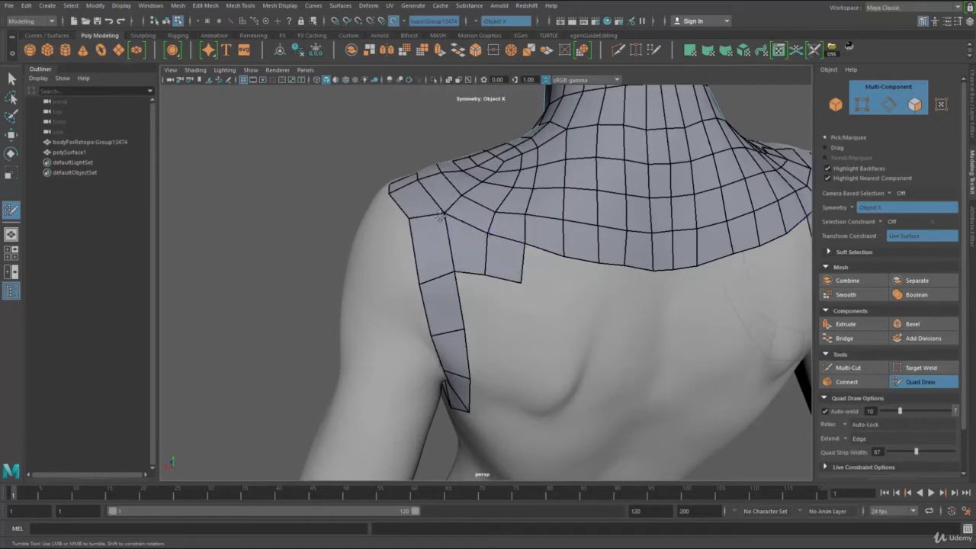
- Build a strip of four quads from the front of the arm ring down the outer side of the breast
right_click_drag(456, 268, 405, 270, "alt")
left_click_drag(405, 269, 438, 296, "alt")
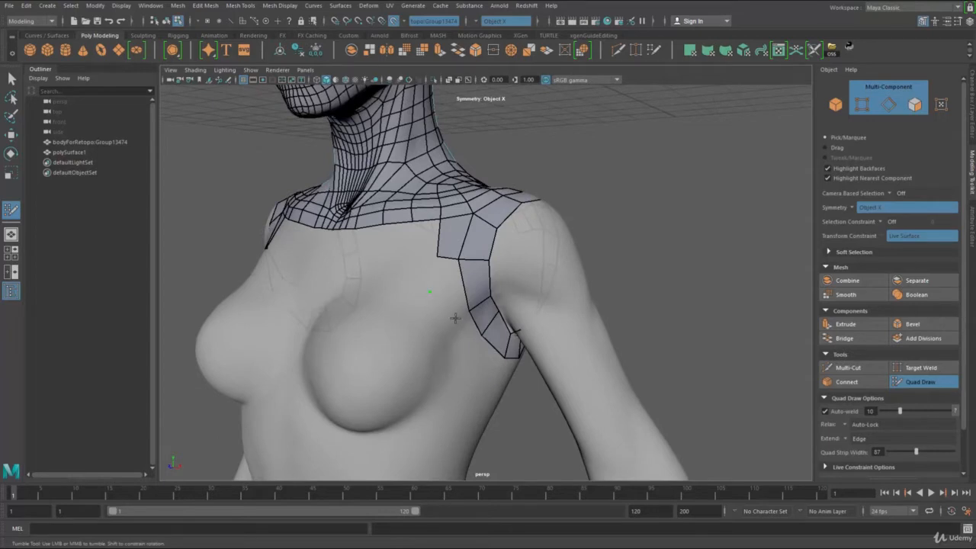
left_click(459, 321)
left_click(454, 291, "shift")
left_click_drag(439, 260, 427, 256)
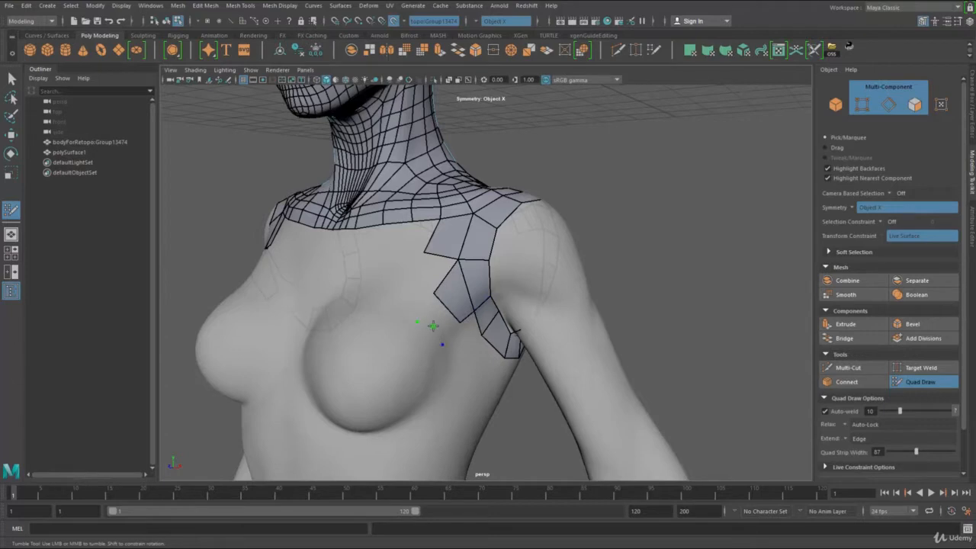
left_click_drag(412, 356, 389, 354, "alt")
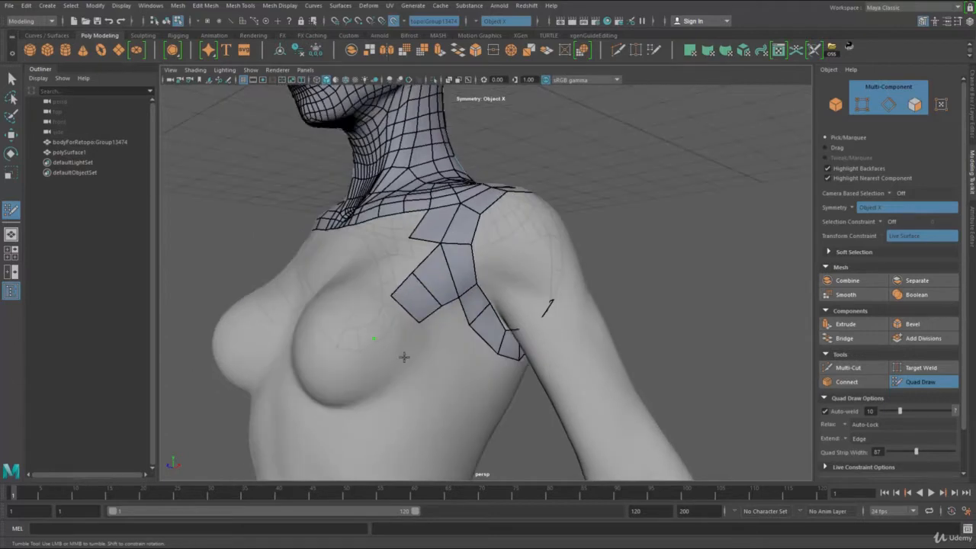
left_click(405, 357)
left_click(397, 325, "shift")
left_click(351, 366)
left_click(375, 385)
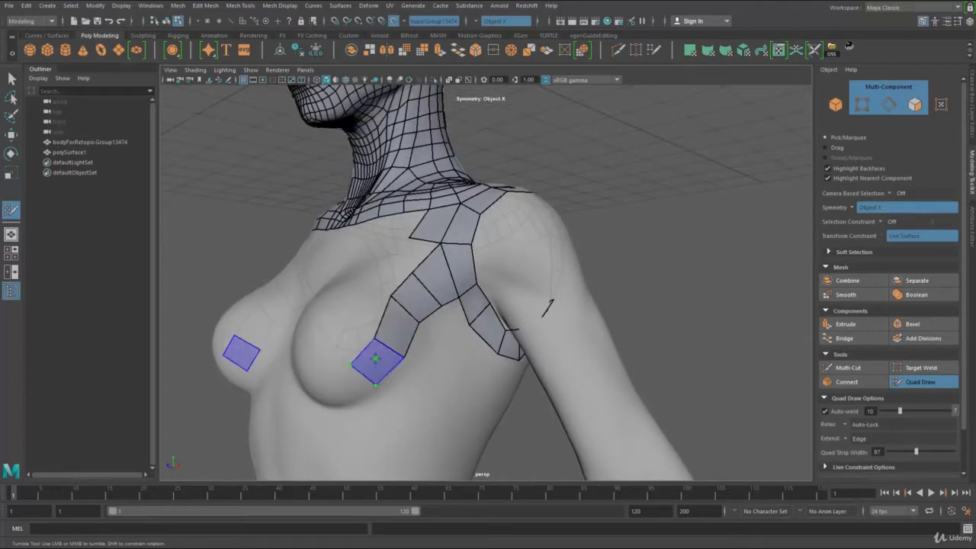
left_click(375, 358, "shift")
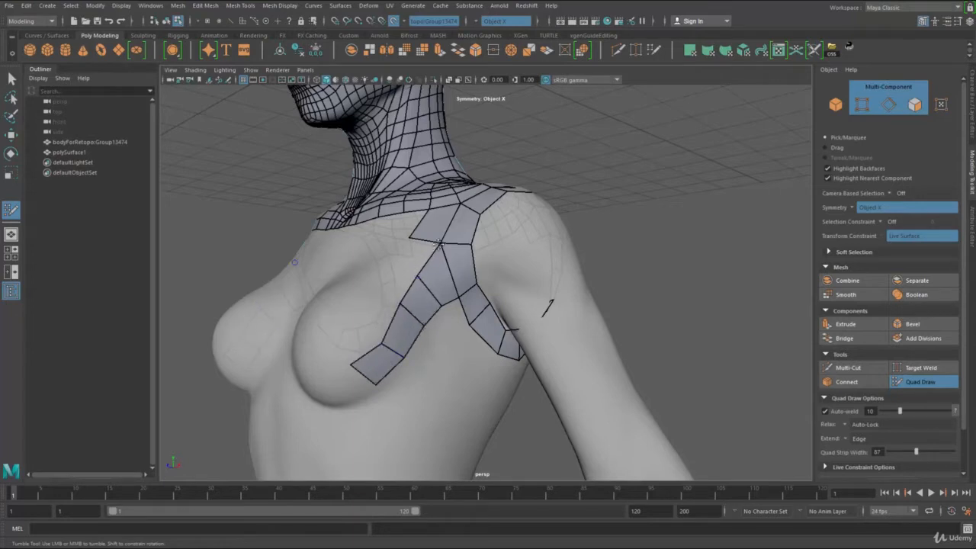
- Adjust the strip's end vertices and continue the strip with two quads along the crease under the breast
left_click_drag(439, 252, 430, 305, "alt")
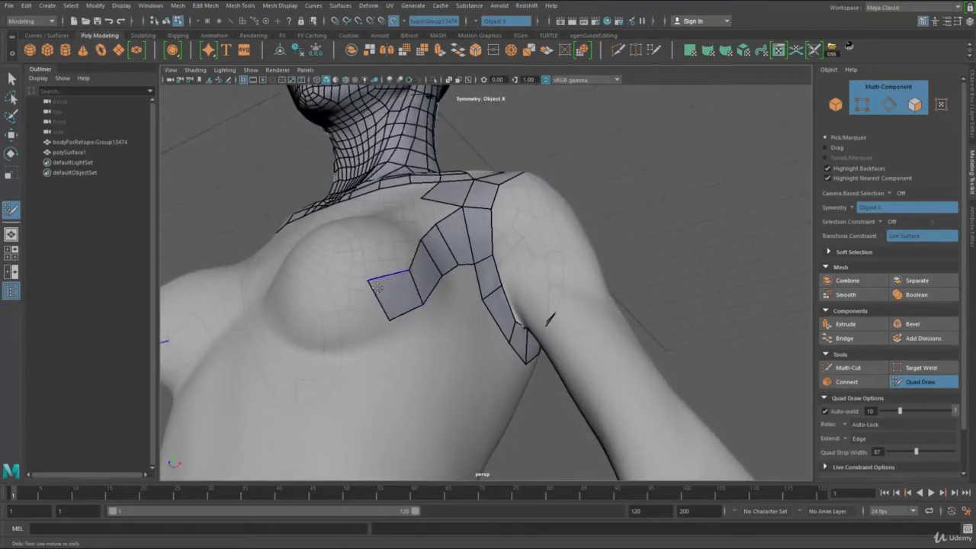
left_click_drag(376, 285, 377, 290)
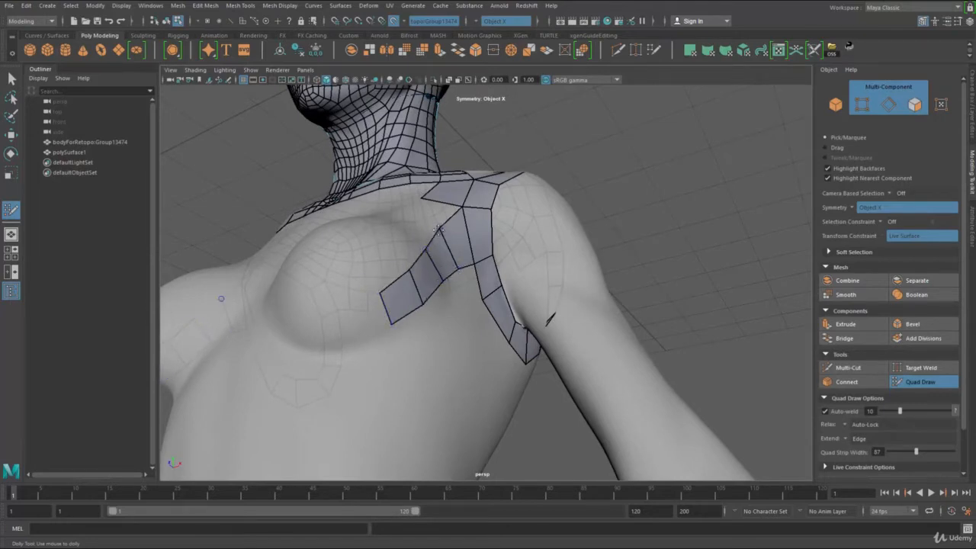
left_click(355, 335)
left_click(359, 326, "shift")
left_click_drag(352, 327, 344, 327)
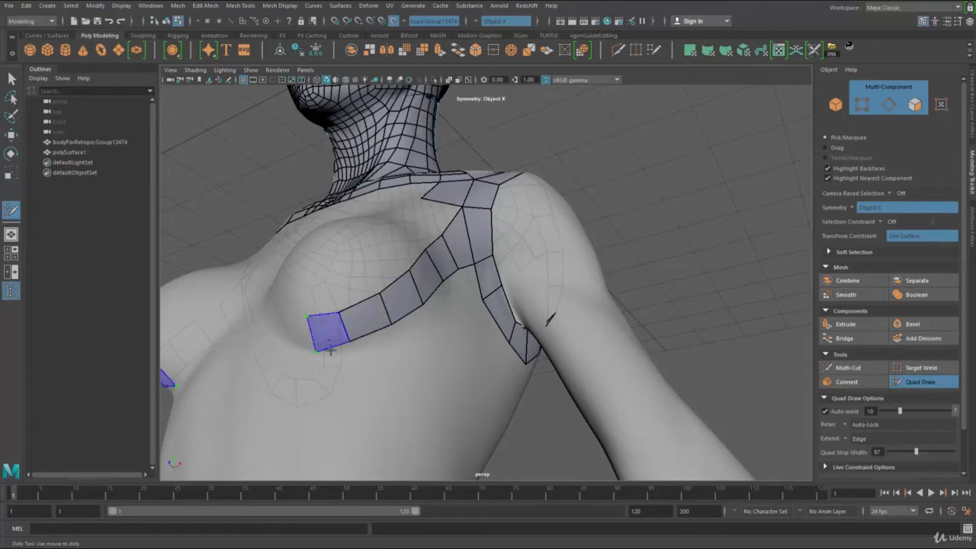
left_click(293, 345, "shift")
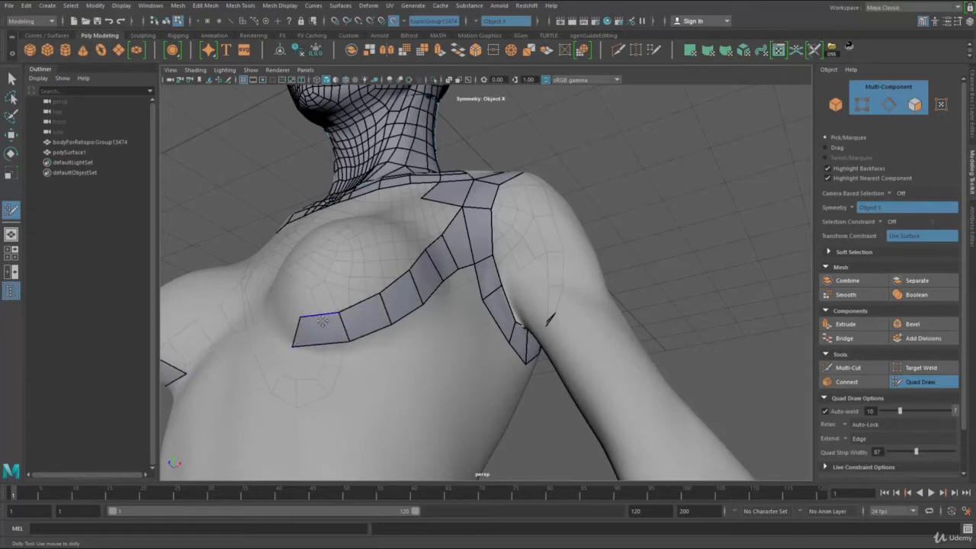
- Curve the strip up the inner side of the breast with three more quads beside the sternum
left_click_drag(339, 333, 422, 266, "alt")
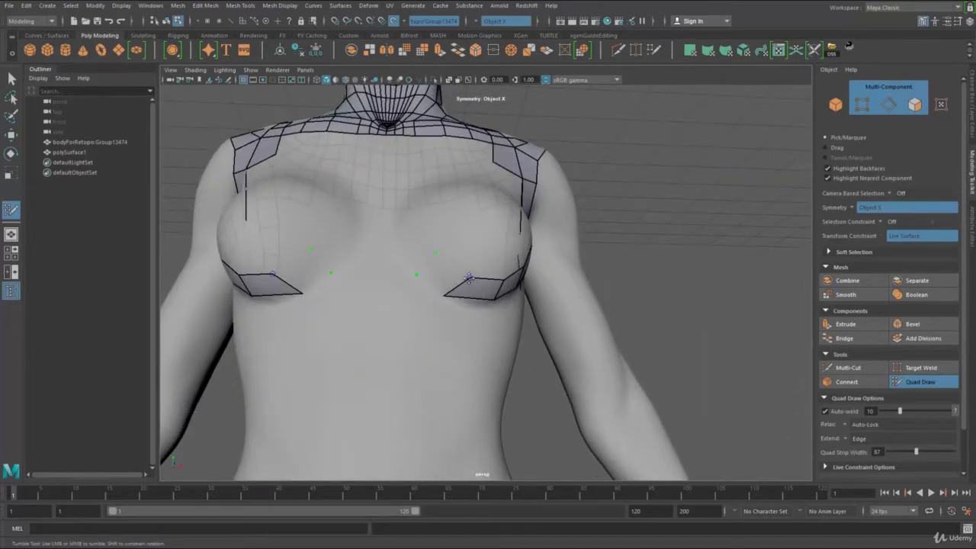
left_click(456, 274, "shift")
left_click_drag(405, 244, 418, 302, "alt")
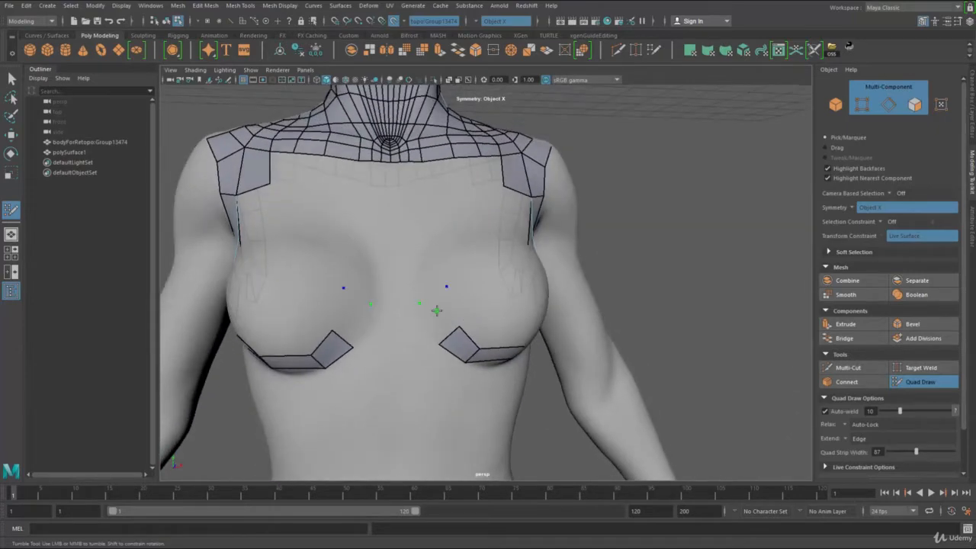
left_click(433, 315, "shift")
left_click(418, 254)
left_click(450, 249)
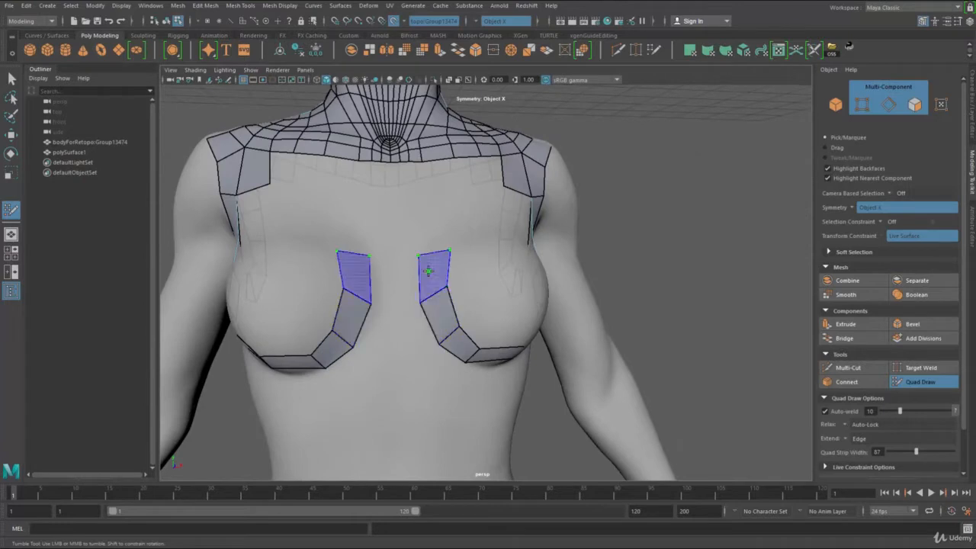
left_click(426, 231, "shift")
- Add two quads above the breast to join the inner strip to the collar mesh border
middle_click_drag(429, 240, 408, 302, "alt")
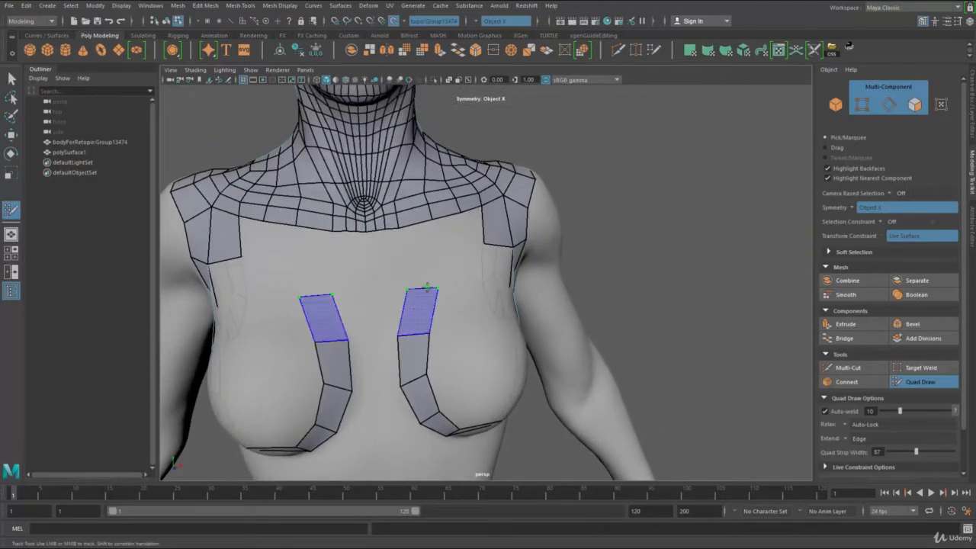
left_click(428, 284, "shift")
mouse_move(425, 272)
left_mouse_down("alt")
mouse_move(425, 260)
mouse_move(431, 272)
left_mouse_up("alt")
left_click(436, 286, "shift")
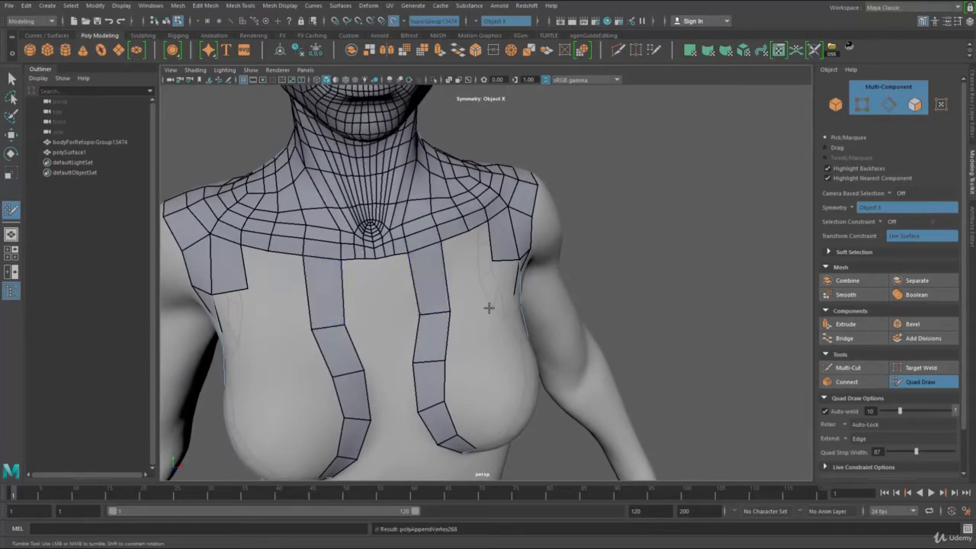
left_click_drag(488, 308, 421, 245, "alt")
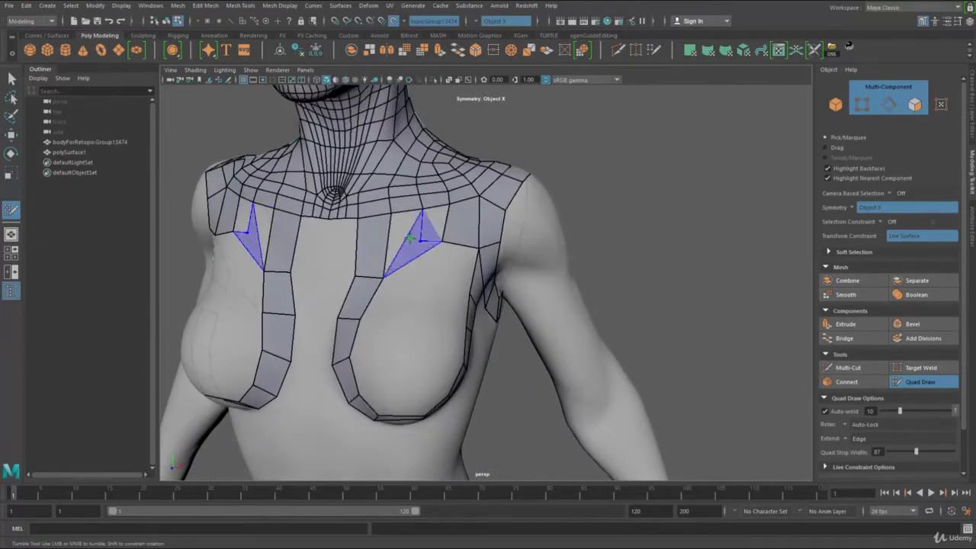
left_click(400, 229, "shift")
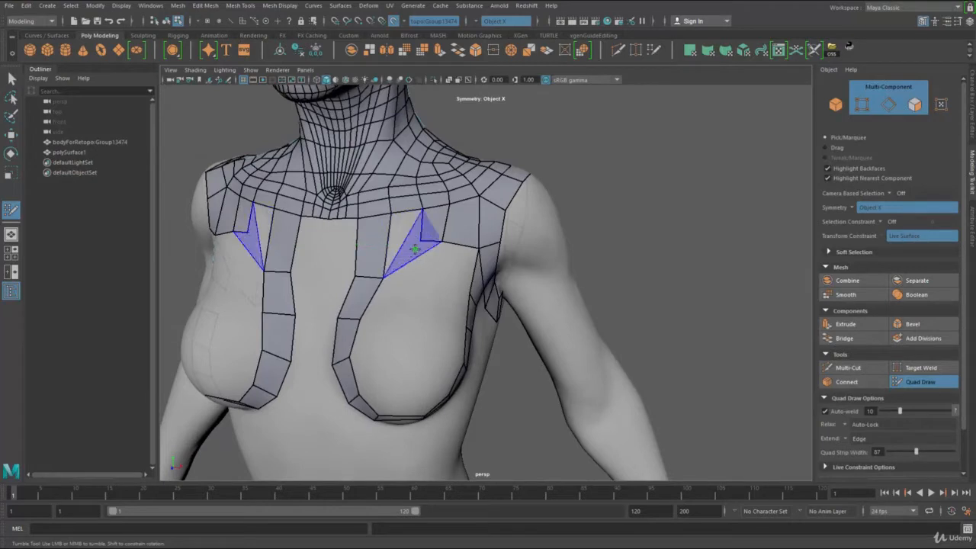
left_click(424, 296, "shift")
key("ctrl+z")
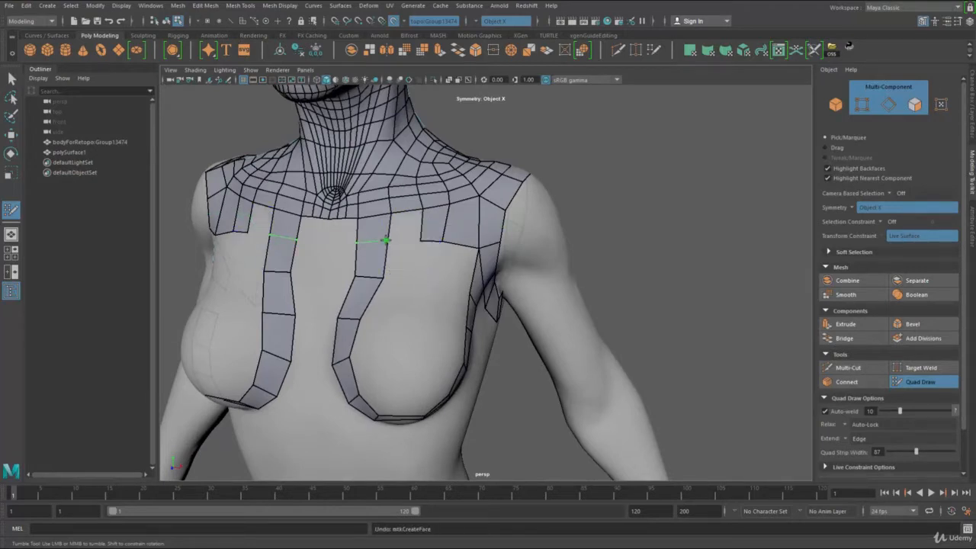
- Insert an edge loop across the top quad of the inner strip and fill the row beneath the collar over to the shoulder quads
left_click(385, 245, "shift")
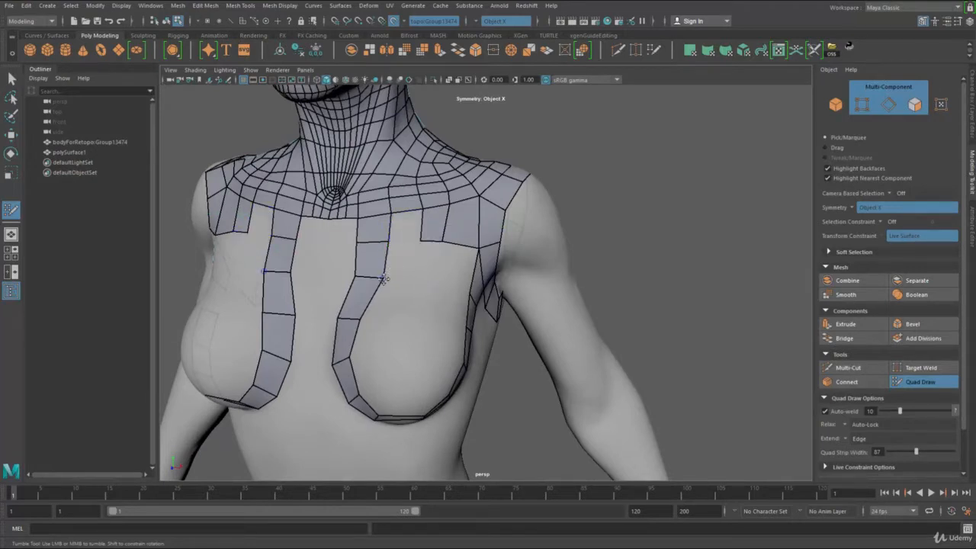
scroll(392, 289, "down", 3)
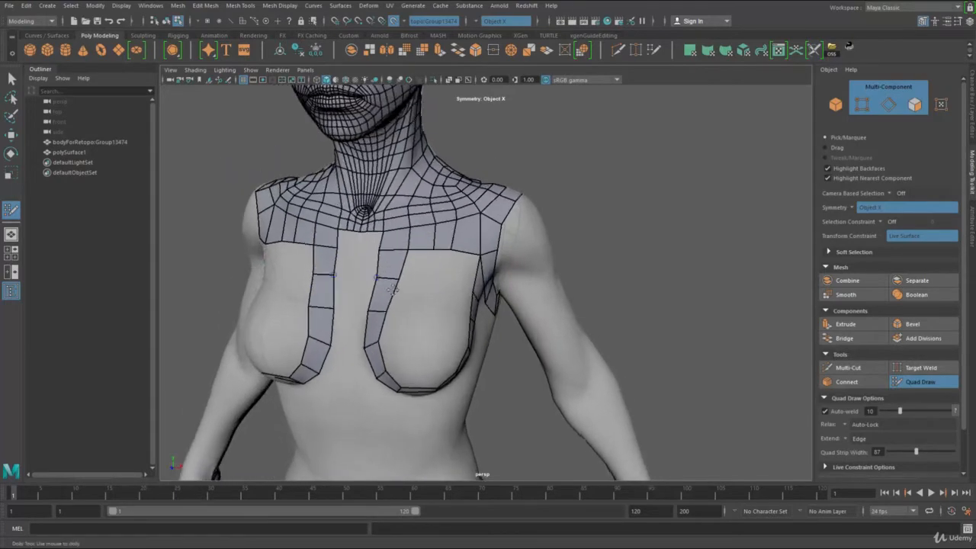
left_click_drag(391, 290, 358, 270, "alt")
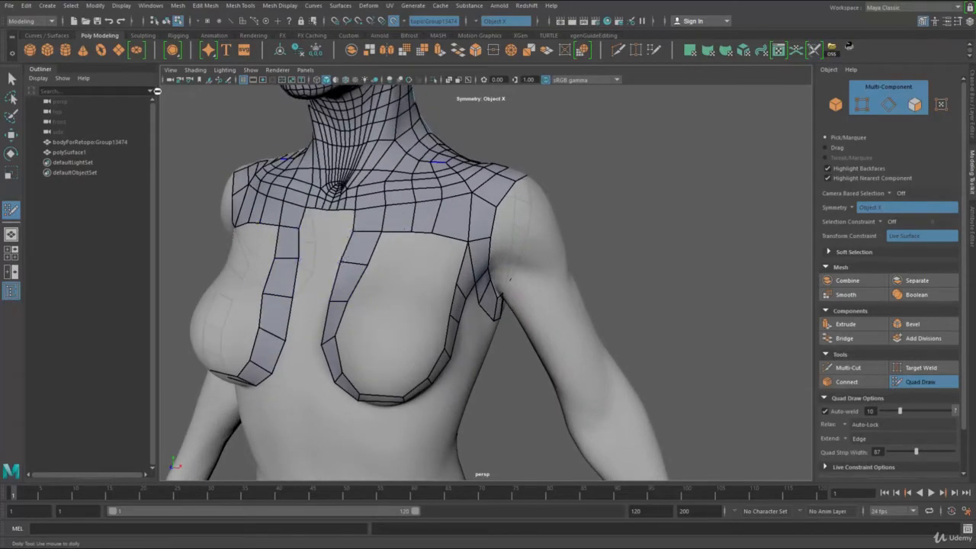
- Leave Quad Draw with the retopology mesh selected as an object, delete its history, and reactivate Quad Draw
right_click_drag(396, 149, 492, 147)
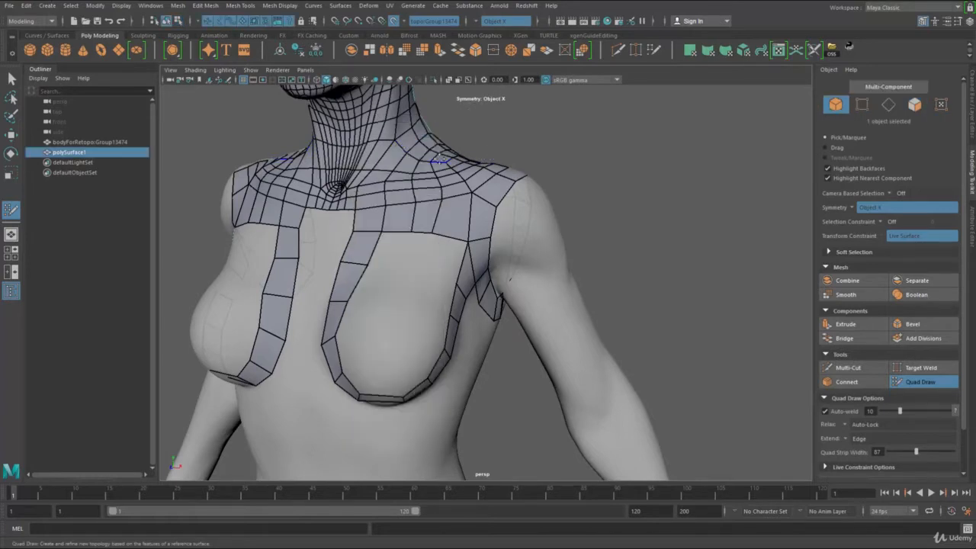
key("q")
left_click(26, 5)
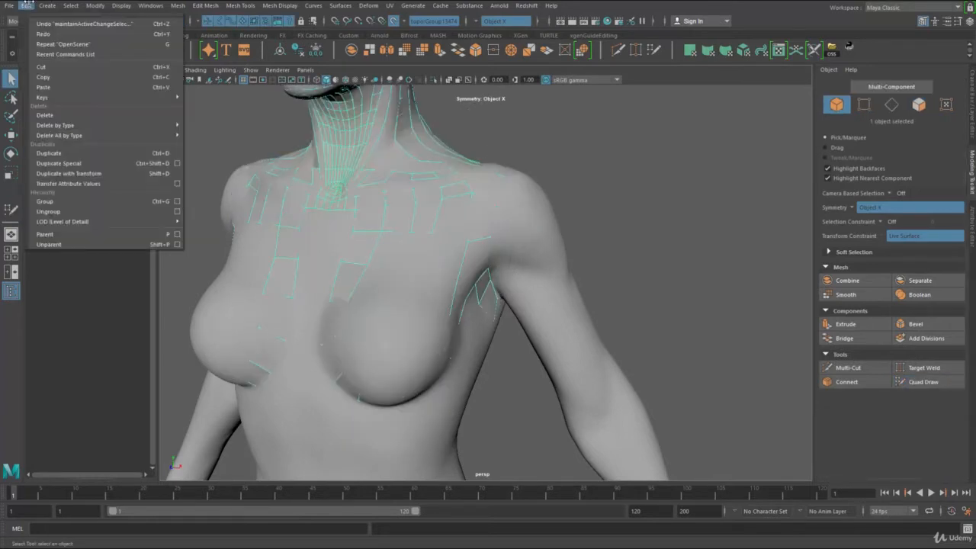
mouse_move(161, 128)
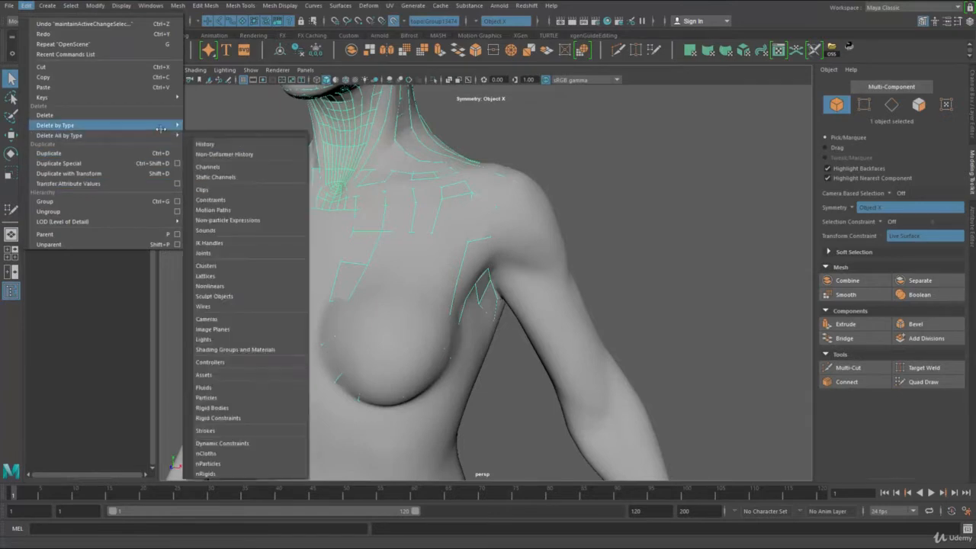
left_click(226, 134)
left_click_drag(347, 221, 374, 242, "alt")
middle_click_drag(384, 218, 412, 221, "alt")
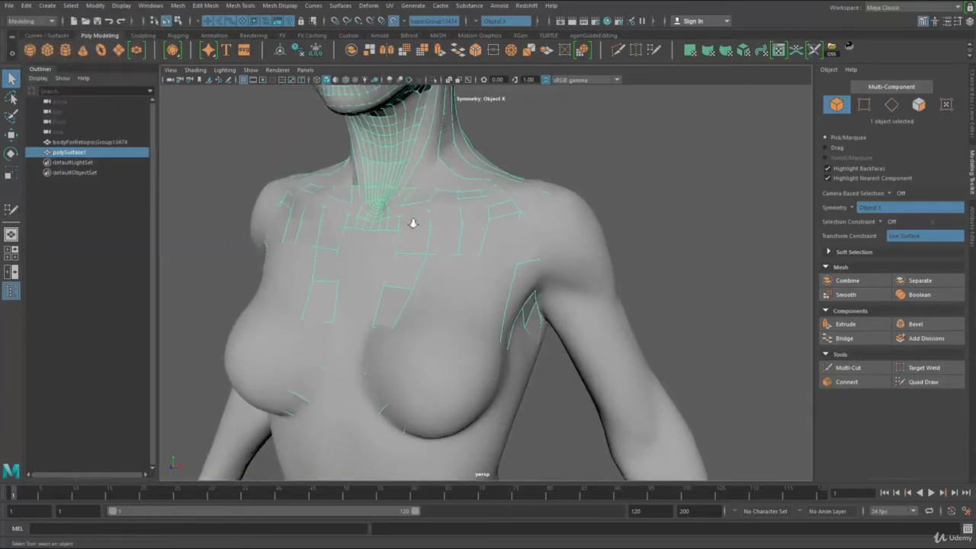
left_click(924, 381)
- Fill three rows of quads across the upper breast between the inner and outer strips, adjusting vertices to follow the surface
scroll(529, 318, "up", 5)
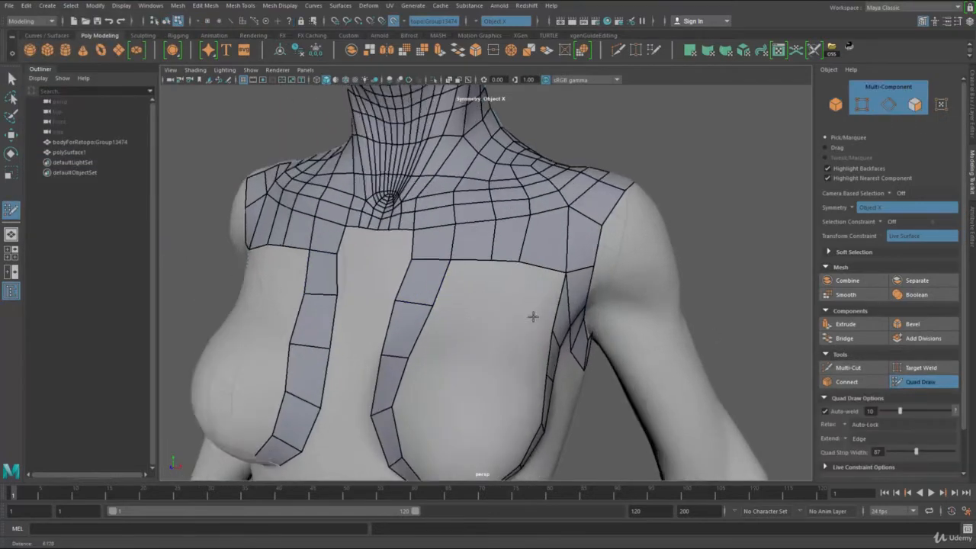
middle_click_drag(510, 293, 531, 276, "alt")
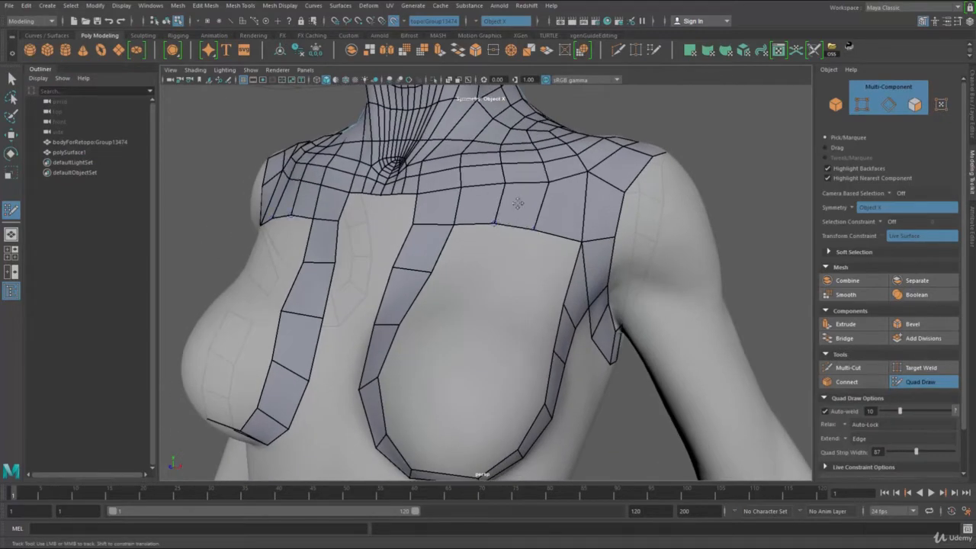
mouse_move(519, 237)
left_mouse_down()
mouse_move(501, 290)
mouse_move(514, 277)
mouse_move(559, 290)
mouse_move(525, 280)
mouse_move(445, 333)
left_mouse_up()
left_click_drag(536, 356, 546, 351)
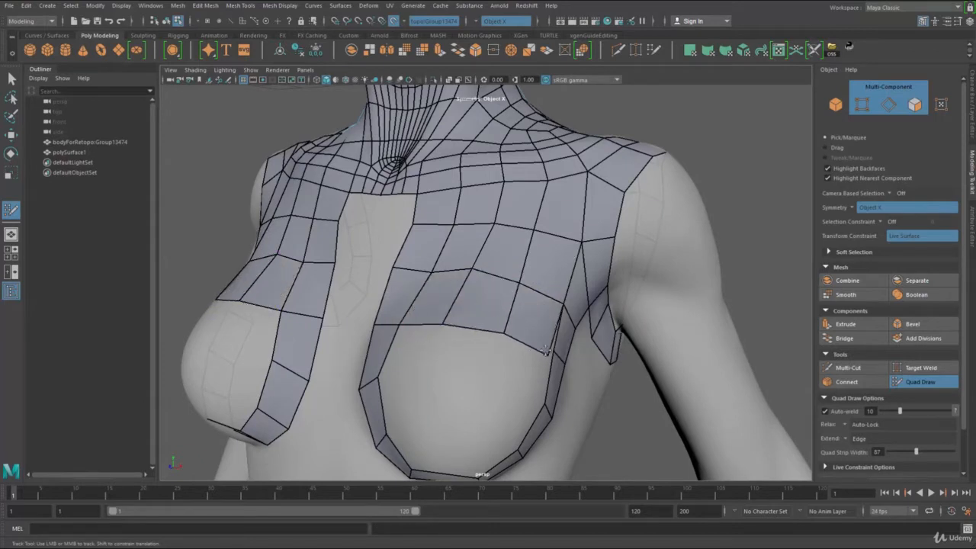
middle_click_drag(499, 336, 464, 335, "alt")
left_click_drag(416, 320, 411, 311)
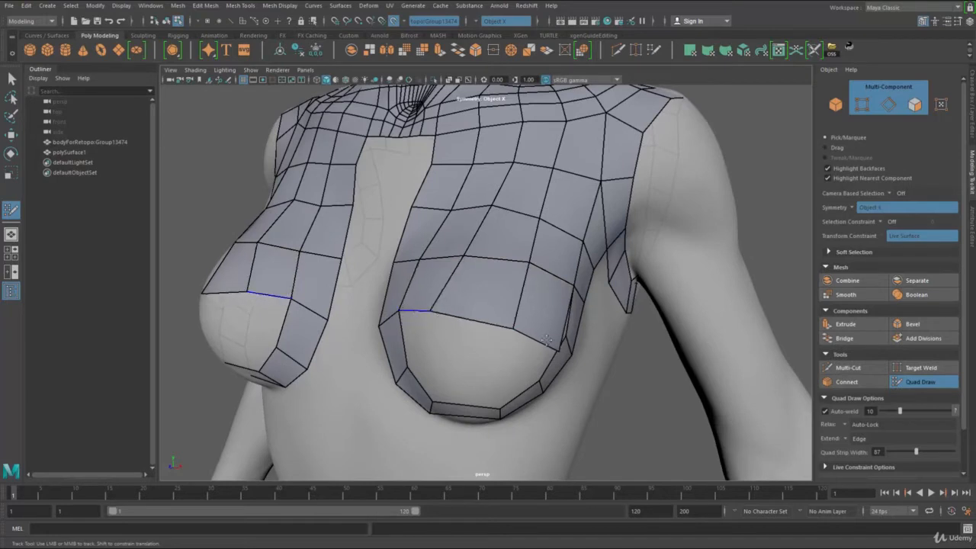
- Extend a row of quads down across the lower breast and position its vertices between the side strips
left_click_drag(550, 337, 552, 327)
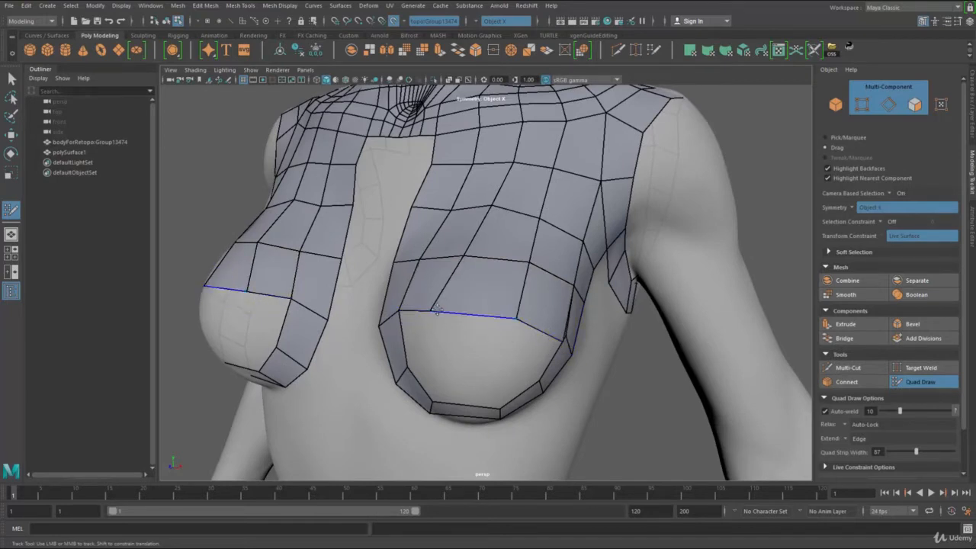
middle_click_drag(437, 313, 433, 359)
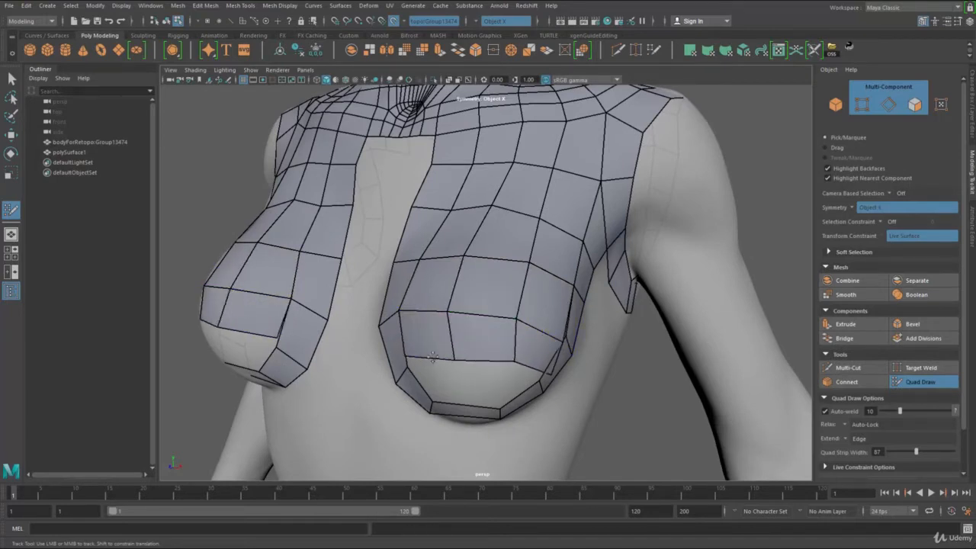
left_click_drag(433, 357, 433, 368)
left_click_drag(531, 368, 498, 371)
left_click_drag(457, 370, 447, 366)
- Insert edge loops in the strip beneath the breast, adjust its vertices, and fill the remaining gap above it with quads
left_click_drag(431, 408, 416, 403)
left_click(434, 407, "ctrl")
left_click_drag(505, 415, 516, 413)
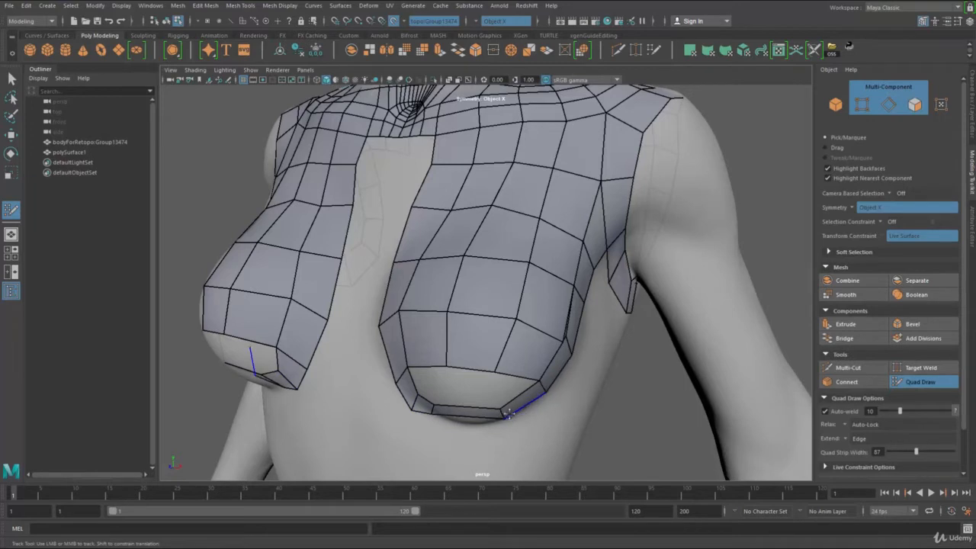
left_click(485, 417, "ctrl")
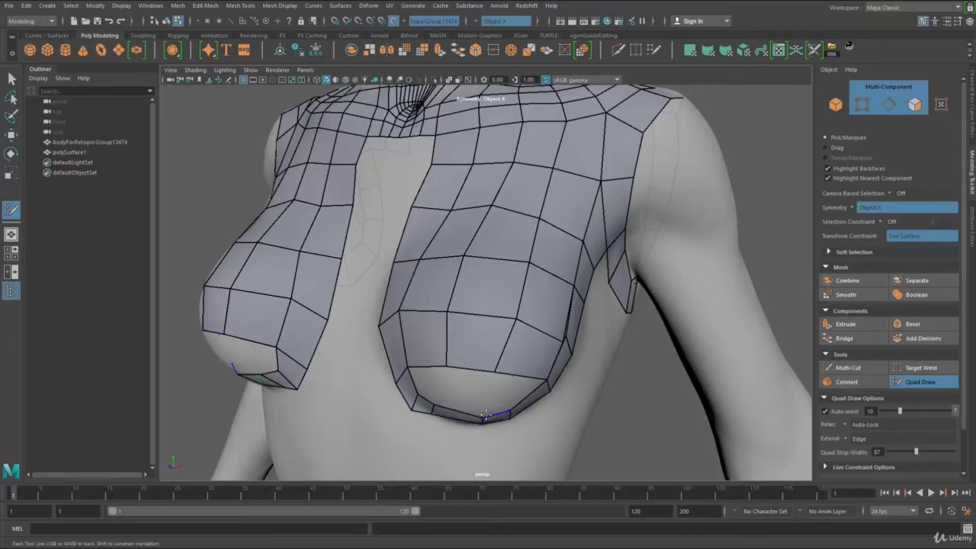
left_click_drag(498, 414, 498, 409)
left_click(430, 387, "shift")
left_click(507, 389, "shift")
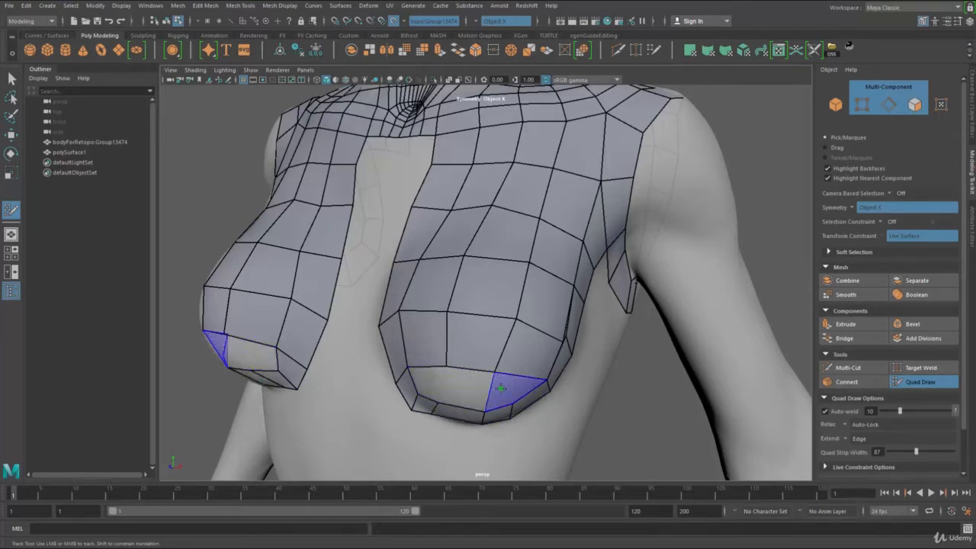
left_click(470, 390, "shift")
left_click_drag(490, 412, 481, 385, "alt")
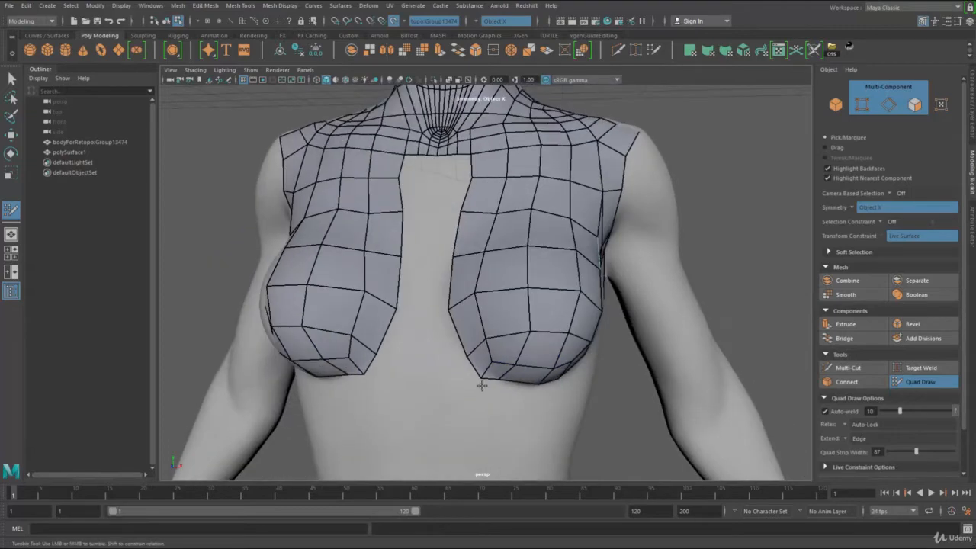
mouse_move(505, 343)
left_mouse_down("alt")
mouse_move(473, 303)
mouse_move(501, 323)
mouse_move(511, 349)
left_mouse_up("alt")
left_click_drag(500, 314, 471, 290)
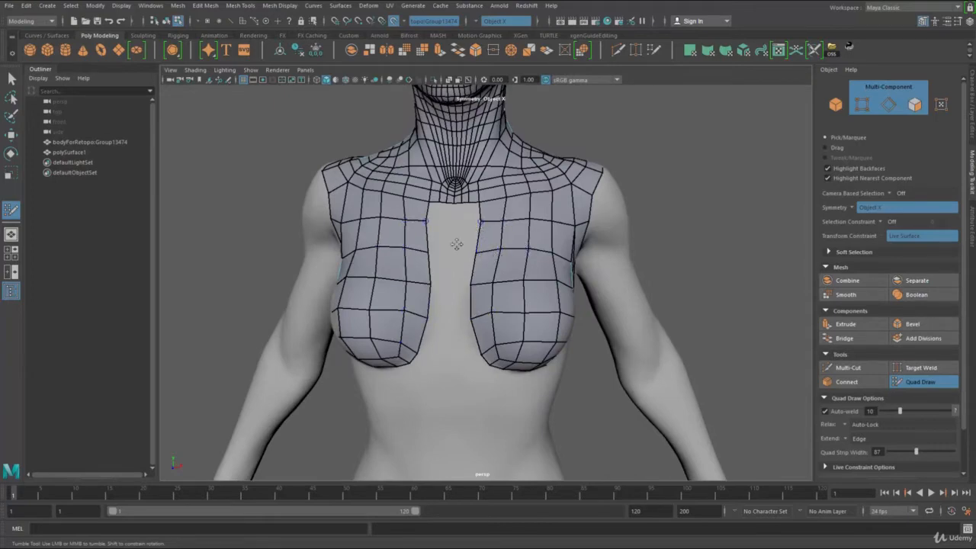
- Leave Quad Draw, create a polygon sphere, and move it up above the character's head
left_click_drag(456, 244, 396, 255, "alt")
scroll(489, 267, "down", 4)
key("q")
key("F8")
left_click(606, 167)
mouse_move(606, 167)
left_mouse_down()
mouse_move(454, 295)
mouse_move(328, 193)
left_mouse_up()
left_click(30, 51)
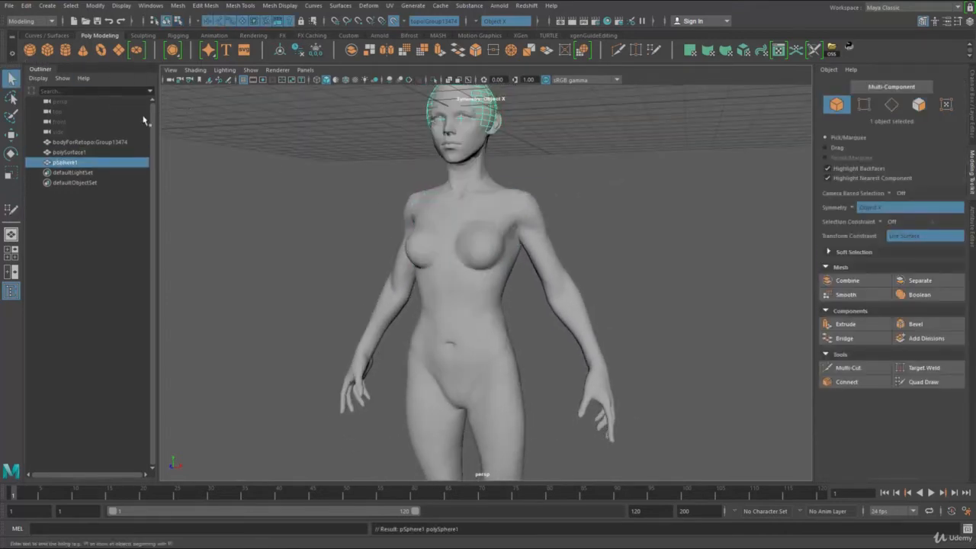
key("f")
scroll(490, 250, "down", 3)
key("w")
left_click_drag(489, 238, 490, 93)
- Switch the sphere to vertex mode and select its top vertices with soft selection enabled
key("f")
scroll(533, 254, "up", 3)
left_click_drag(526, 180, 433, 154, "alt")
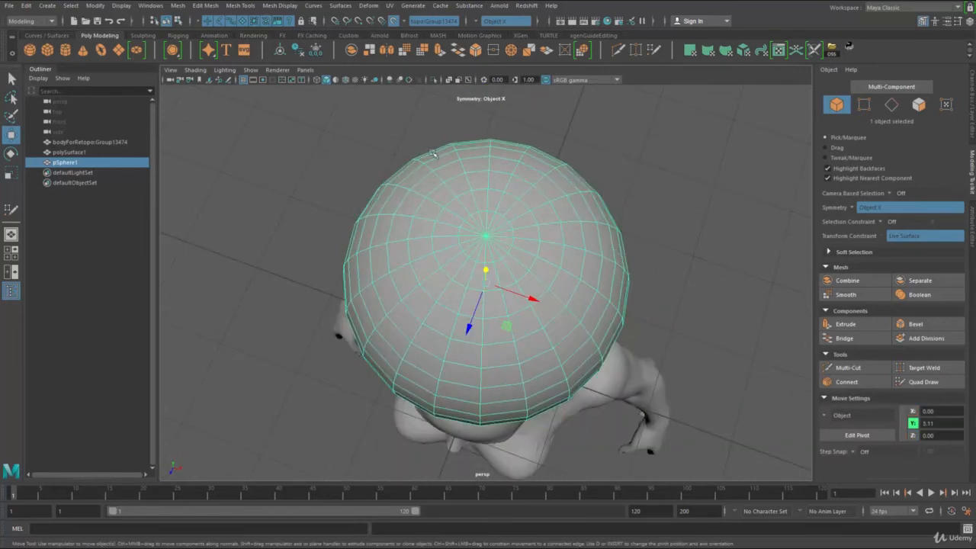
right_click_drag(501, 334, 388, 330, "alt")
left_click_drag(388, 331, 427, 185, "alt")
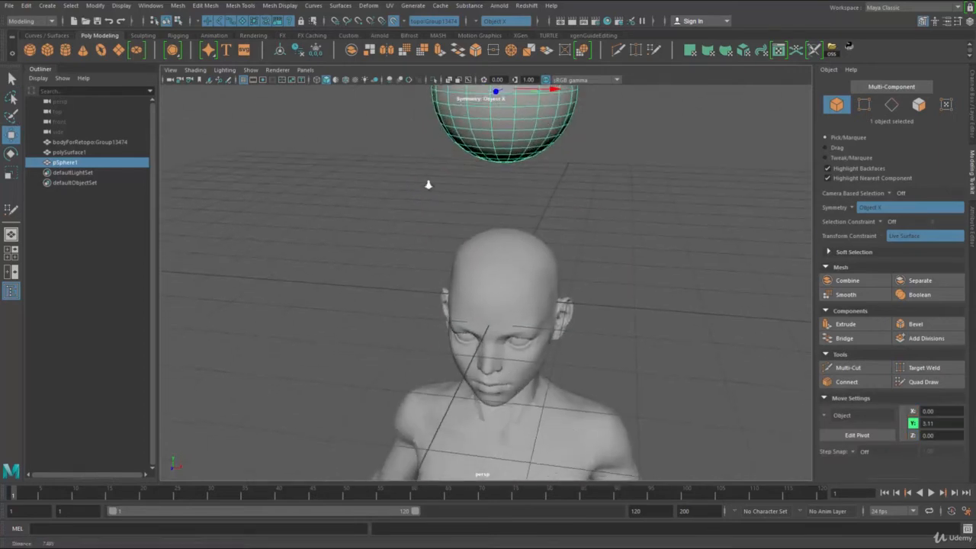
right_click_drag(427, 185, 471, 198, "alt")
middle_click_drag(470, 198, 476, 273, "alt")
right_click_drag(477, 273, 566, 277, "alt")
middle_click_drag(566, 278, 540, 210, "alt")
left_click(724, 112)
left_click_drag(688, 131, 465, 384)
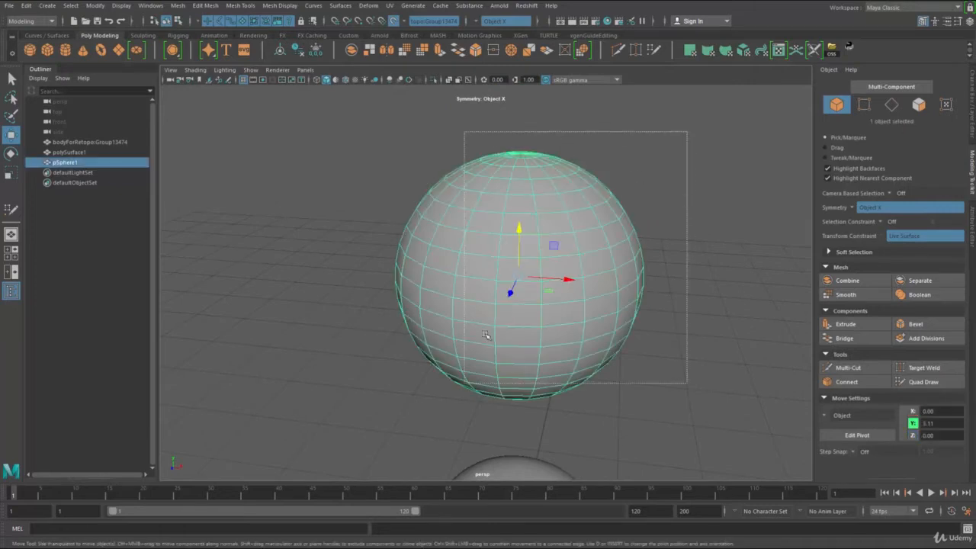
left_click_drag(675, 106, 601, 172, "alt")
middle_click_drag(601, 172, 521, 325, "alt")
left_click_drag(521, 325, 496, 265, "alt")
key("q")
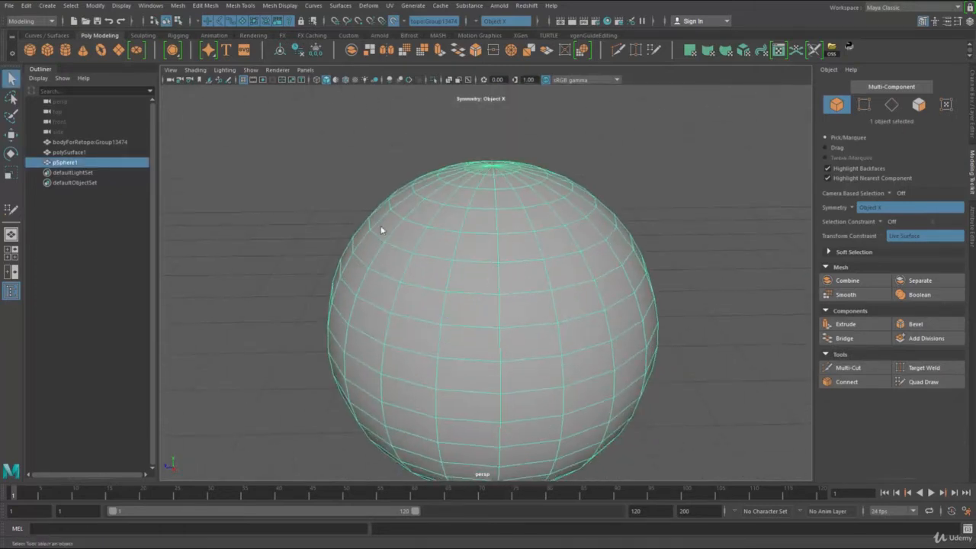
right_click_drag(381, 229, 339, 223)
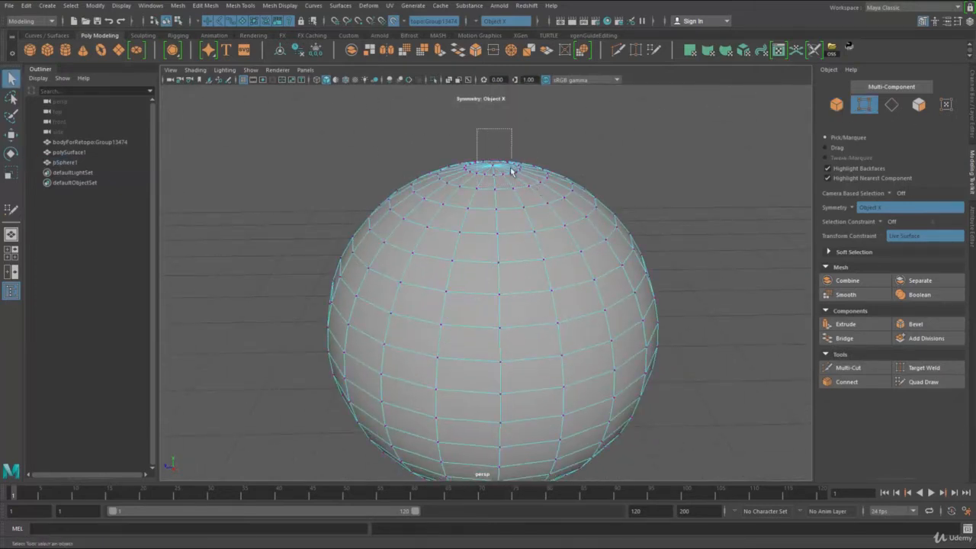
key("b")
left_click_drag(475, 156, 555, 235)
key("e")
key("ctrl+z")
- Turn off the live surface, deform the sphere's top, and return to object mode with smooth preview
left_click(393, 20)
key("q")
right_click_drag(603, 177, 621, 158)
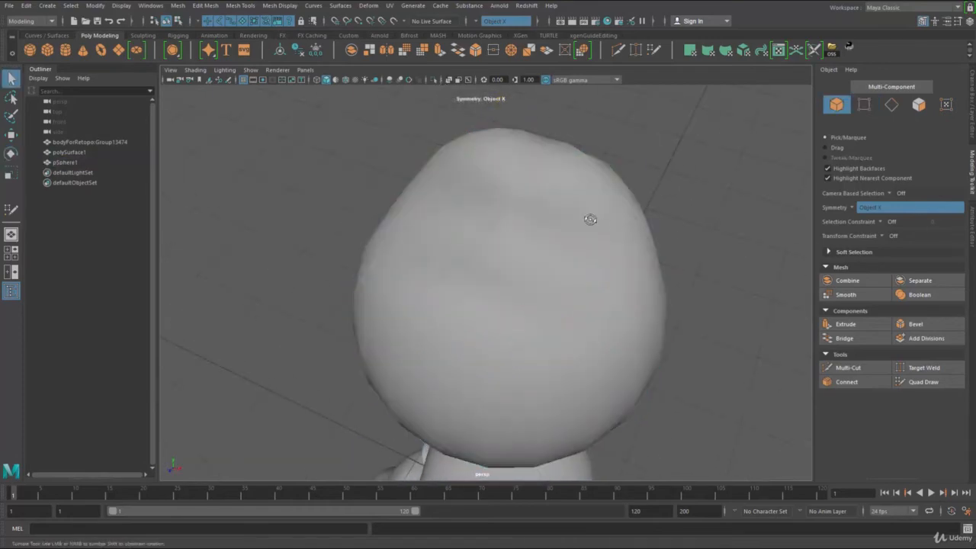
left_click_drag(591, 218, 605, 222, "alt")
left_click(605, 222)
key("3")
- Examine the smoothed, deformed sphere from several angles for surface irregularities
left_click(654, 175)
left_click_drag(653, 175, 584, 189, "alt")
scroll(682, 290, "up", 4)
left_click(555, 167)
left_click(761, 128)
left_click_drag(761, 129, 663, 286, "alt")
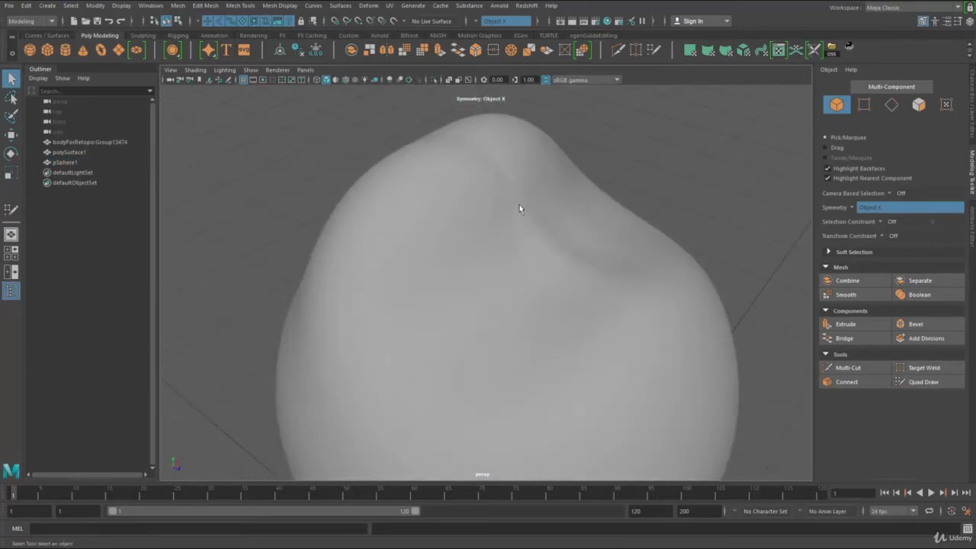
left_click(519, 210)
left_click(615, 144)
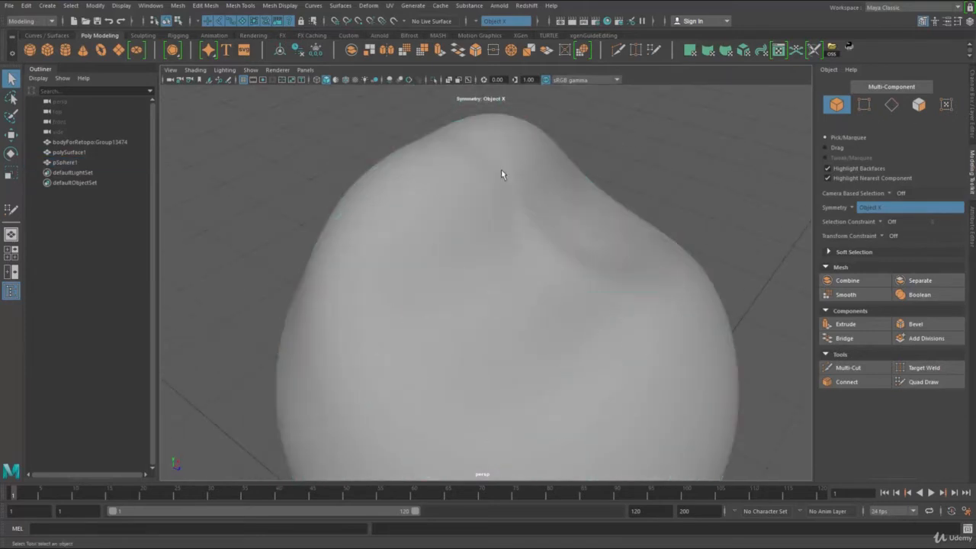
left_click(522, 205)
left_click_drag(521, 198, 438, 206, "alt")
- Undo the sphere's deformation and creation and the live surface change, back to the selected retopology mesh
key("ctrl+z")
key("ctrl+z")
key("ctrl+z")
key("ctrl+z")
key("ctrl+z")
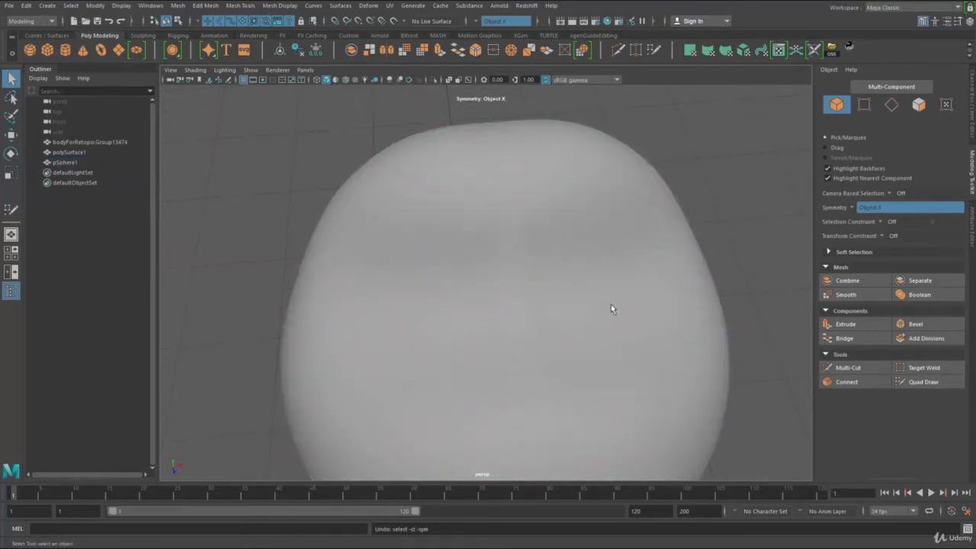
key("ctrl+z")
key("ctrl+z")
key("ctrl+z")
key("ctrl+z")
key("ctrl+z")
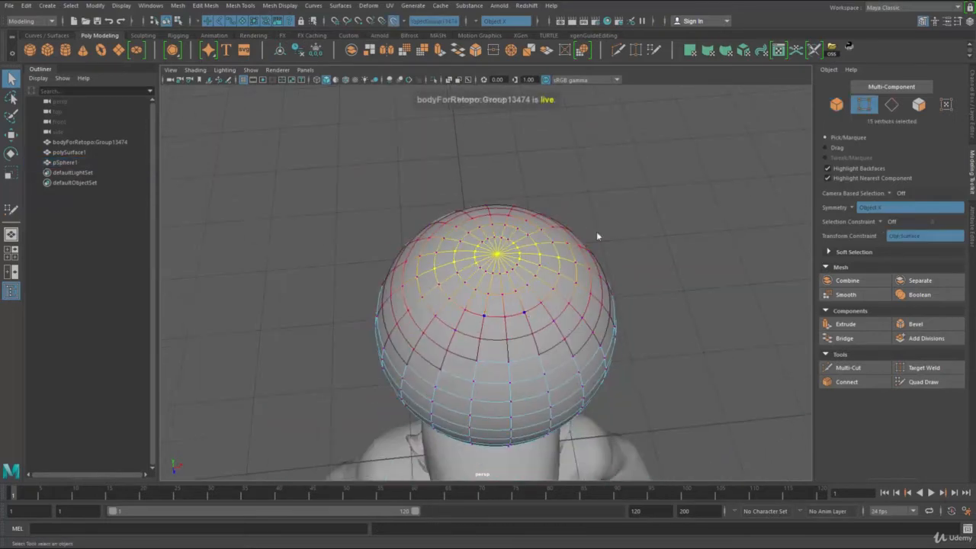
key("ctrl+z")
key("ctrl+z")
key("ctrl+z")
key("ctrl+z")
key("ctrl+z")
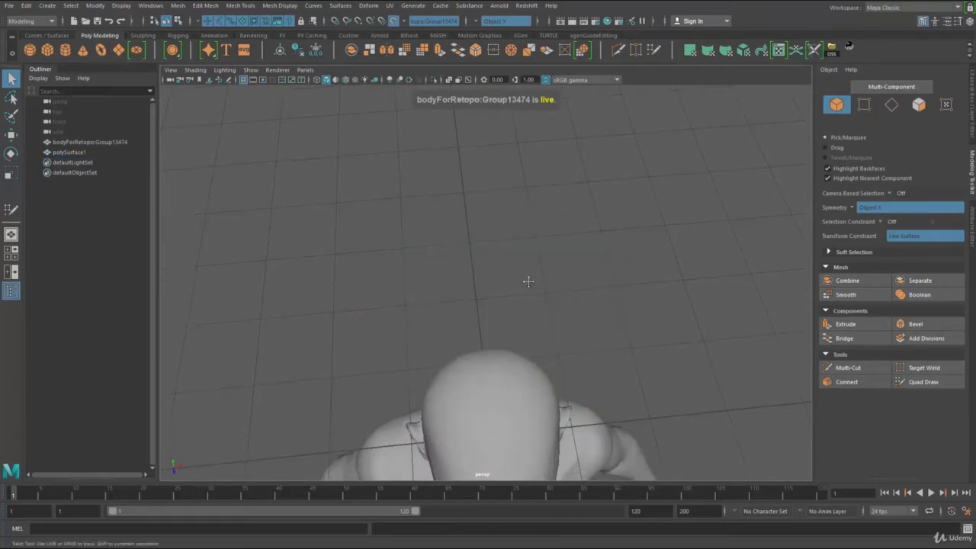
key("ctrl+z")
key("ctrl+z")
key("ctrl+z")
key("ctrl+z")
key("ctrl+z")
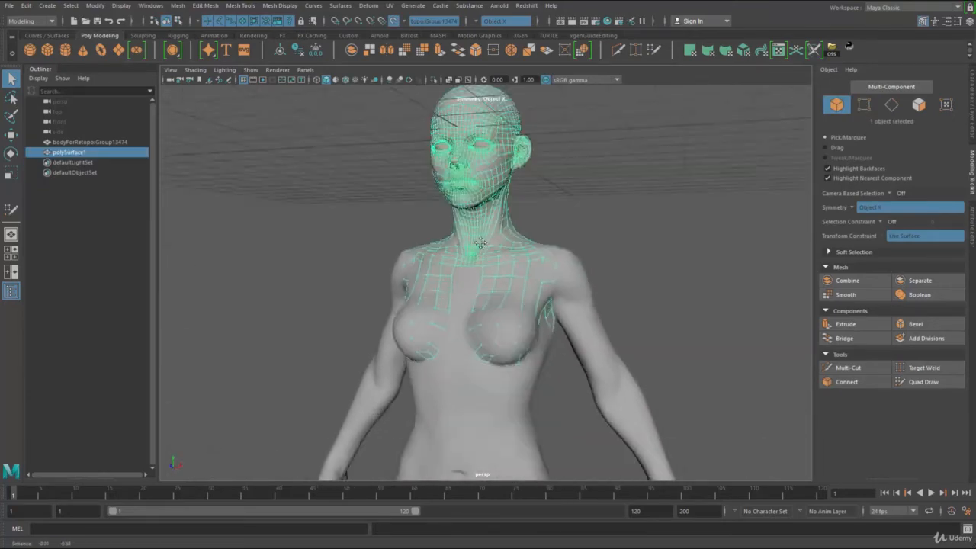
key("ctrl+z")
key("ctrl+z")
- Reactivate Quad Draw on the retopology mesh and bring the front of the chest into view
right_click(503, 204, "shift")
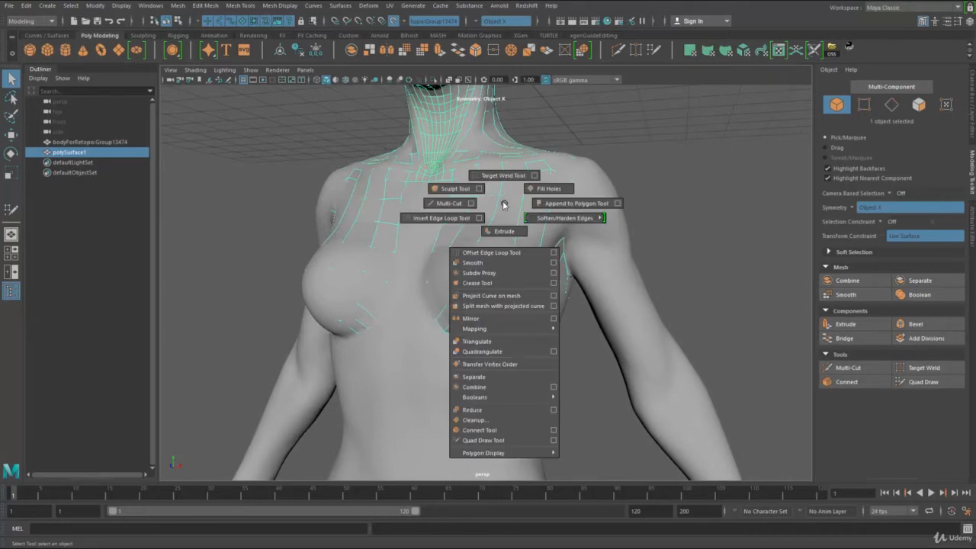
left_click(483, 440)
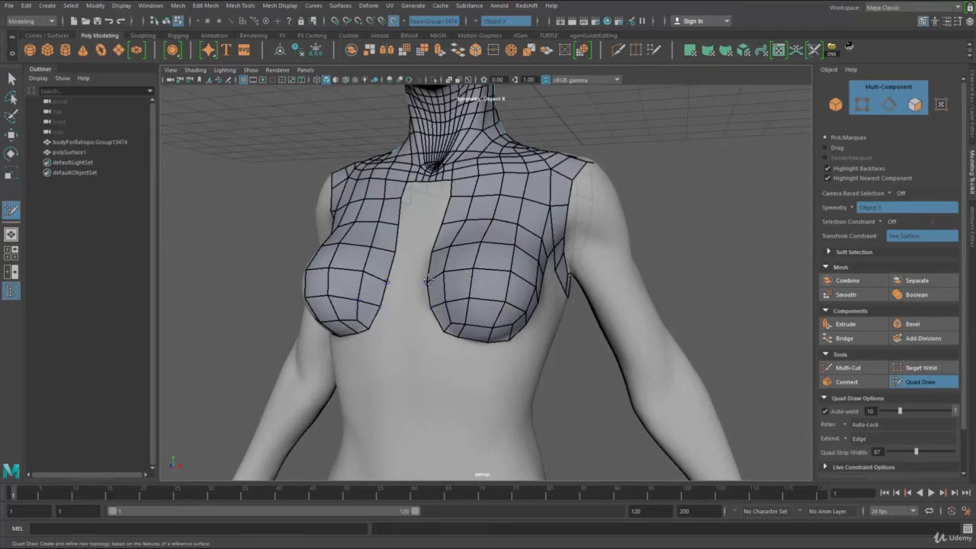
left_click_drag(510, 275, 492, 294, "alt")
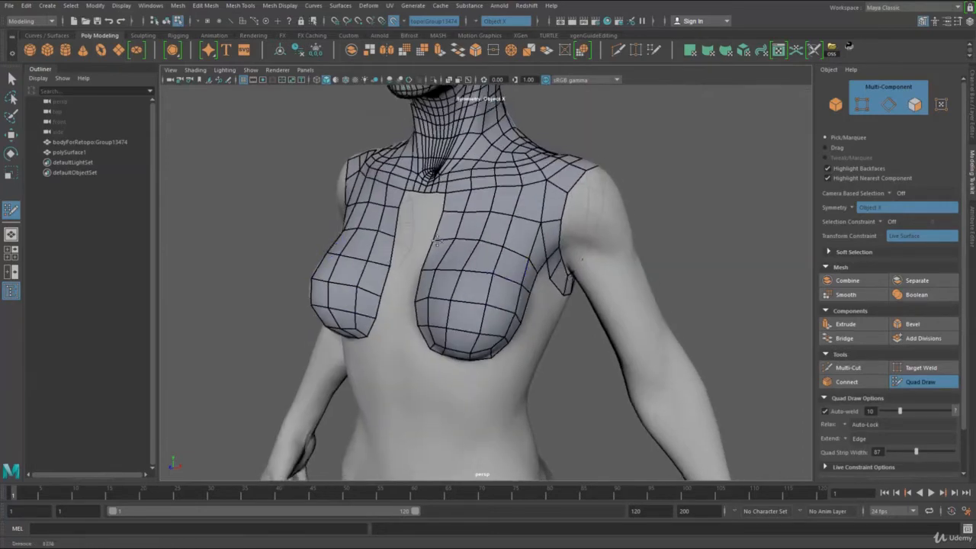
scroll(481, 320, "down", 5)
left_click_drag(480, 326, 488, 366, "alt")
scroll(492, 423, "up", 5)
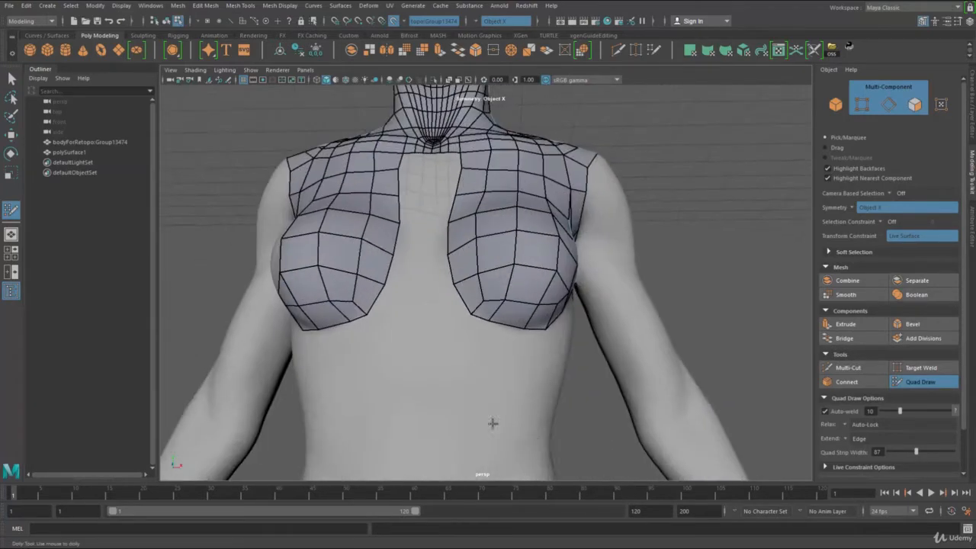
middle_click_drag(492, 422, 580, 396, "alt")
- Extend the collar's centre border down the sternum by two rows of quads, relaxing the surrounding vertices
left_click(445, 275, "shift")
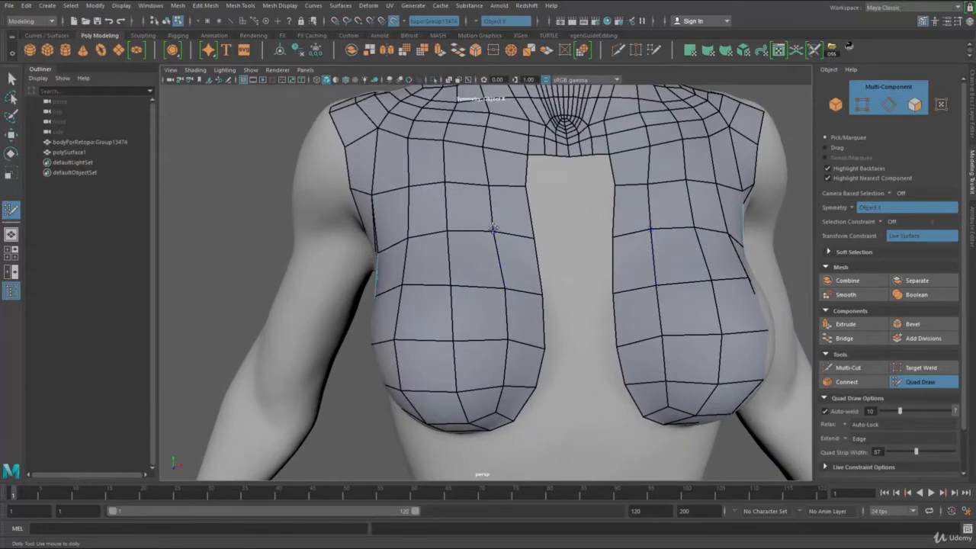
middle_click_drag(559, 209, 538, 279, "alt")
scroll(540, 273, "up", 2)
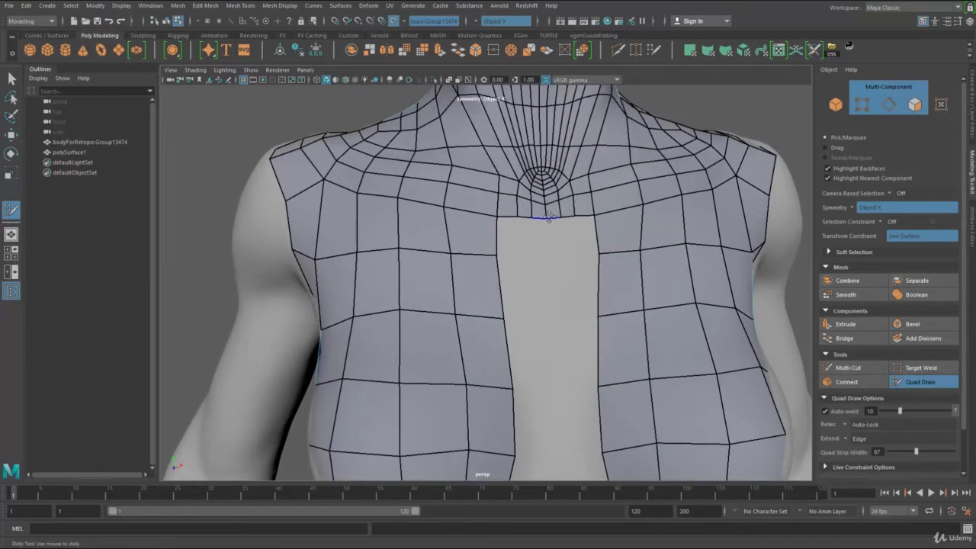
mouse_move(548, 223)
left_mouse_down()
mouse_move(553, 263)
mouse_move(609, 258)
left_mouse_up()
right_click_drag(608, 258, 466, 283, "alt")
left_click_drag(466, 283, 450, 301, "alt")
right_click_drag(534, 292, 565, 314, "alt")
left_click_drag(558, 283, 563, 226, "shift")
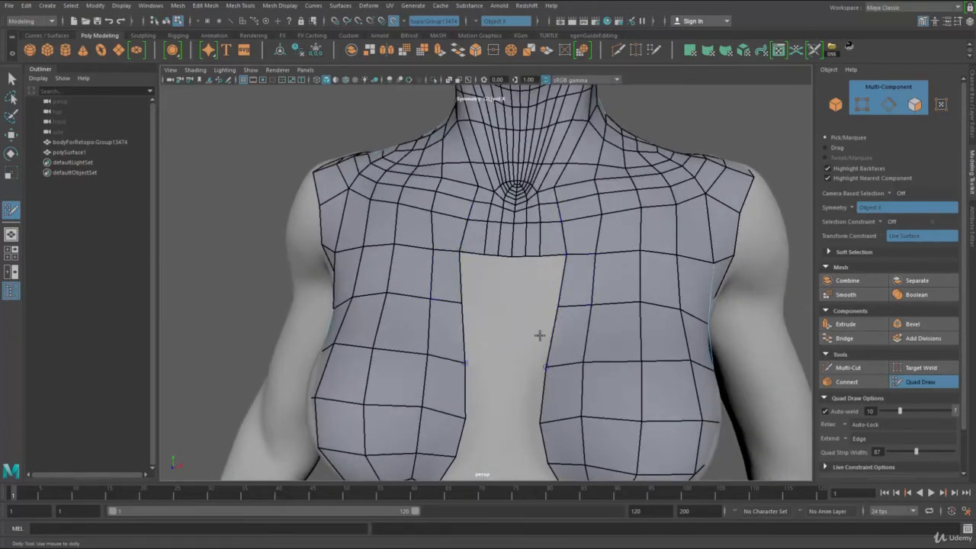
mouse_move(524, 279)
left_mouse_down()
mouse_move(518, 311)
mouse_move(534, 310)
left_mouse_up()
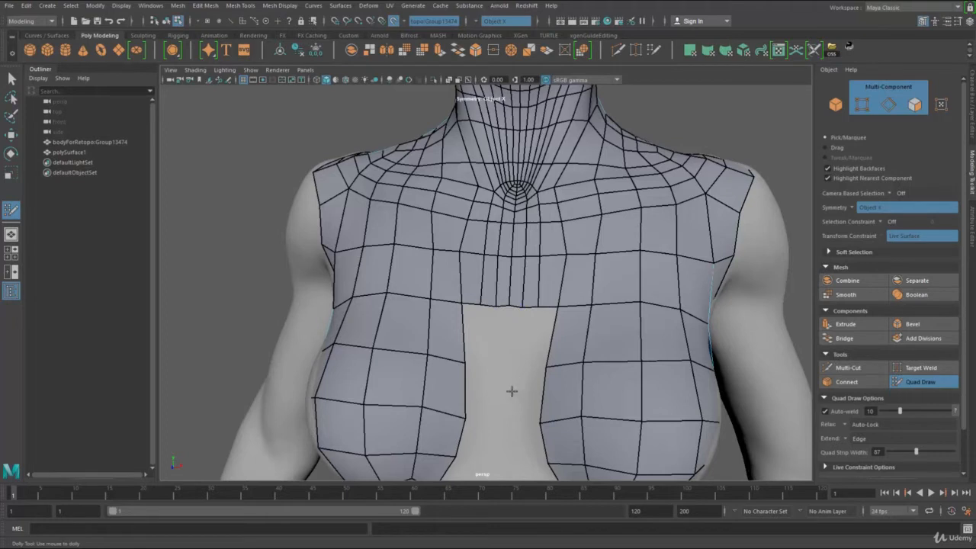
- Place centre points between the breasts and below them, and fill three rows of paired quads along the midline
middle_click_drag(511, 392, 514, 327, "alt")
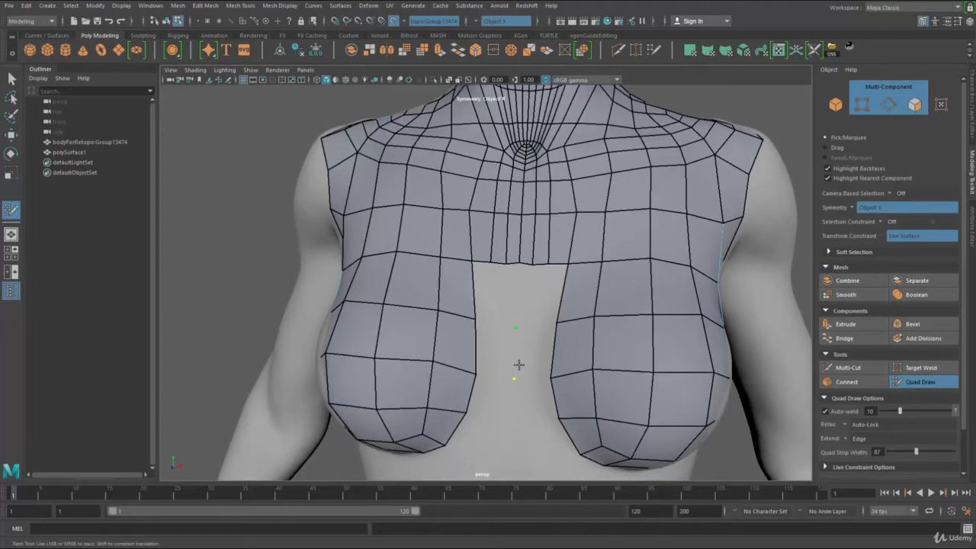
left_click(532, 347, "shift")
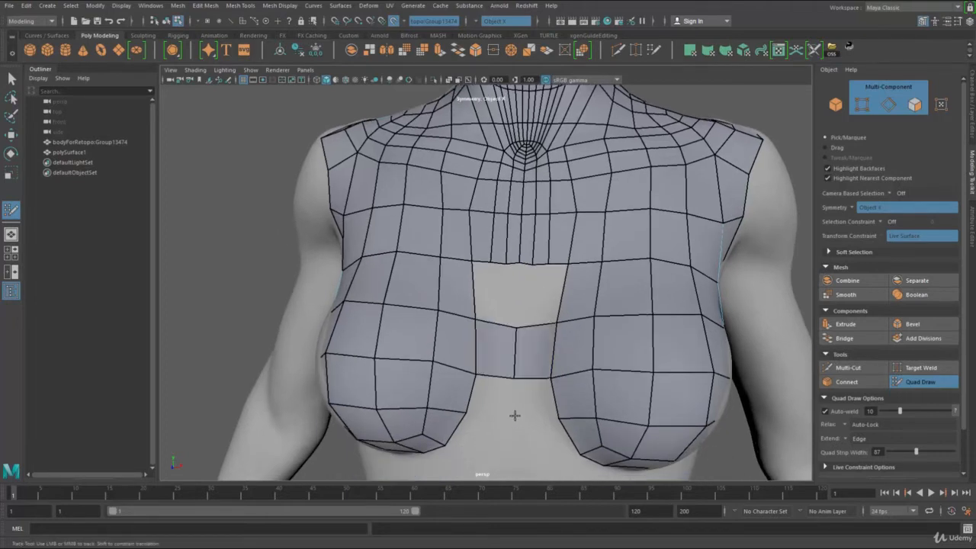
left_click(530, 403, "shift")
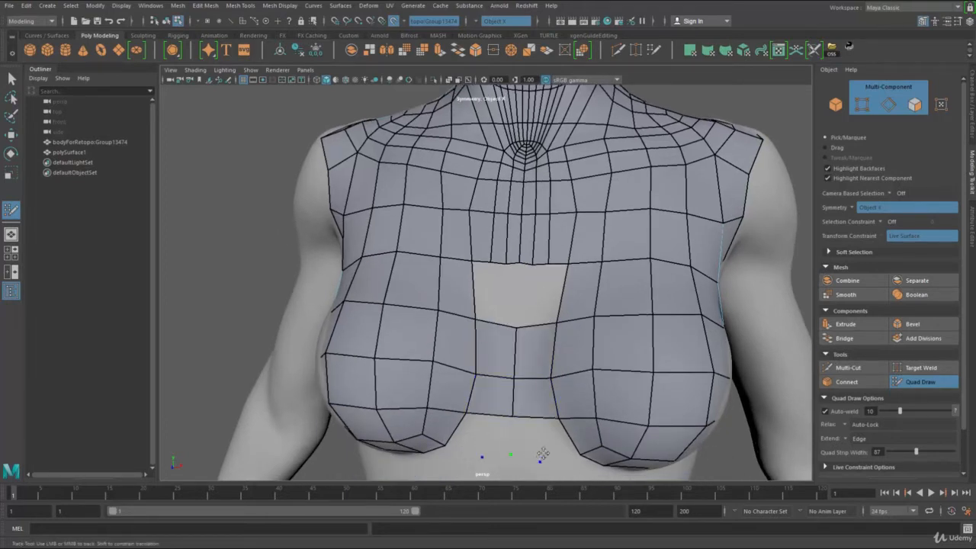
left_click(542, 436, "shift")
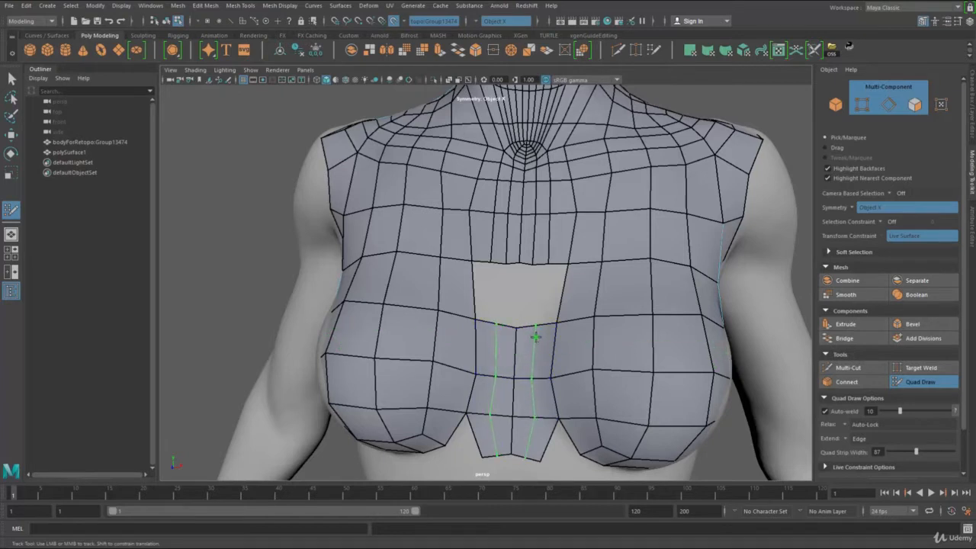
- Insert edge loops through the quads between the breasts and fill the sternum gap to connect them with the upper columns
left_click(523, 296, "shift")
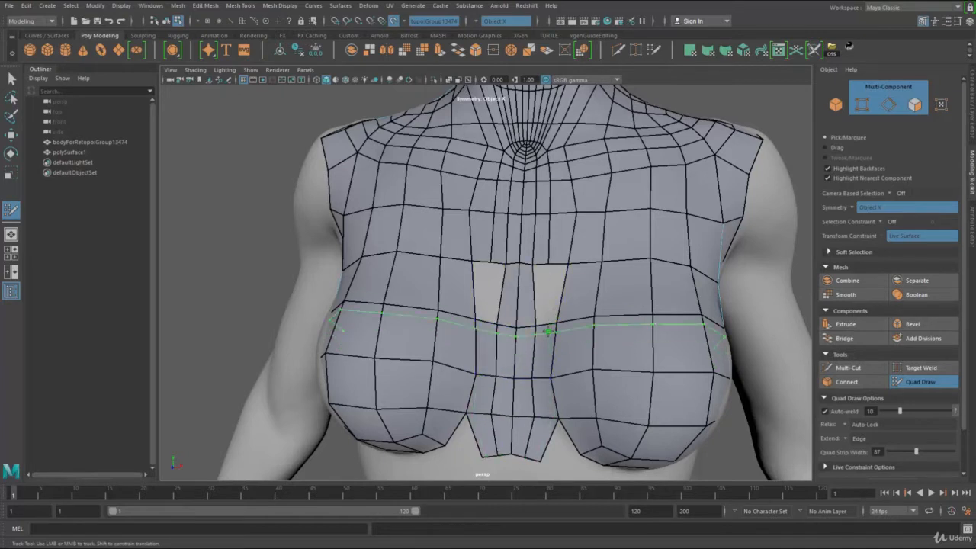
left_click(547, 303, "ctrl")
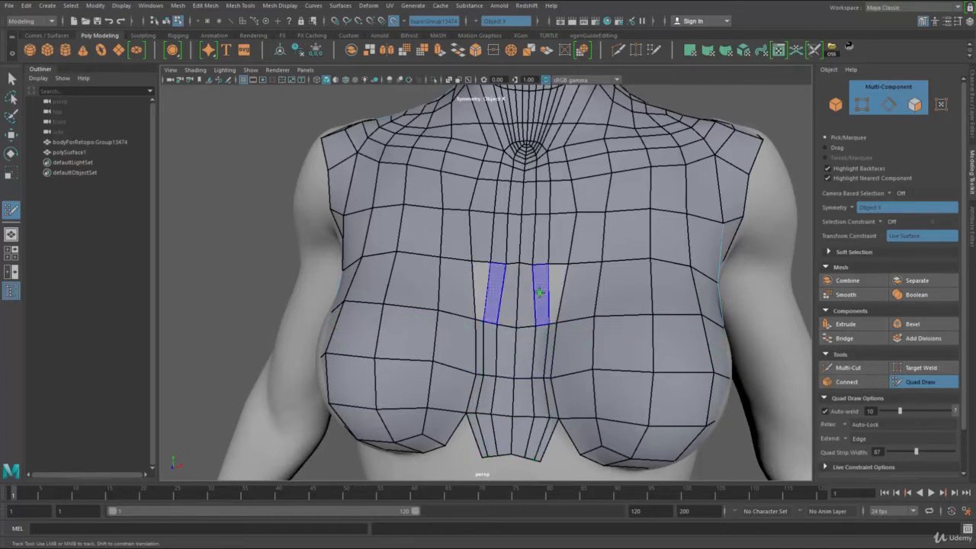
left_click(539, 292, "shift")
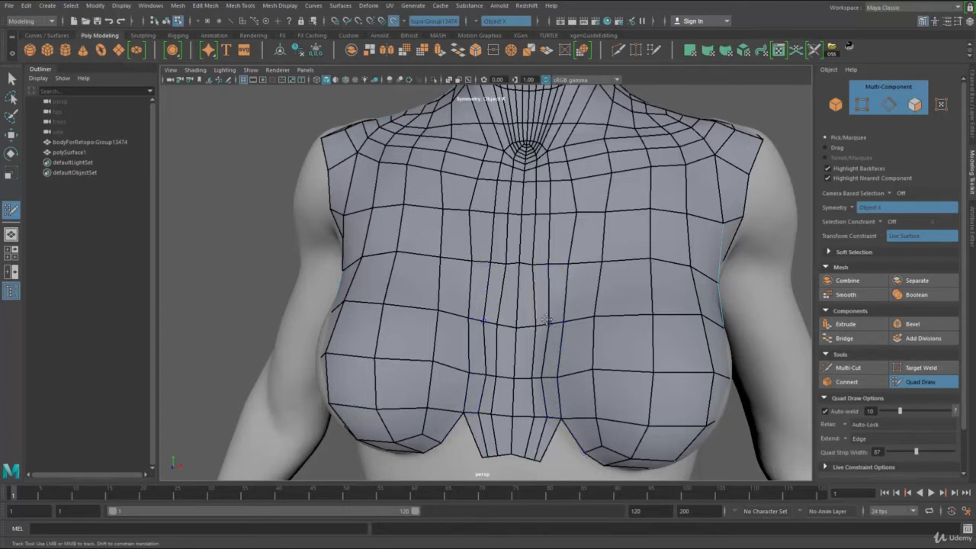
- Relax the vertices of the sternum columns between the breasts to even out their quad spacing
mouse_move(523, 289)
left_mouse_down("shift")
mouse_move(533, 401)
mouse_move(558, 228)
mouse_move(586, 203)
mouse_move(677, 211)
left_mouse_up("shift")
right_click_drag(498, 236, 488, 275, "alt")
mouse_move(488, 275)
left_mouse_down("alt")
mouse_move(459, 311)
mouse_move(397, 330)
mouse_move(561, 324)
mouse_move(457, 336)
left_mouse_up("alt")
right_click_drag(458, 335, 546, 418, "alt")
mouse_move(546, 418)
left_mouse_down("alt")
mouse_move(573, 354)
mouse_move(560, 351)
mouse_move(584, 355)
mouse_move(513, 357)
left_mouse_up("alt")
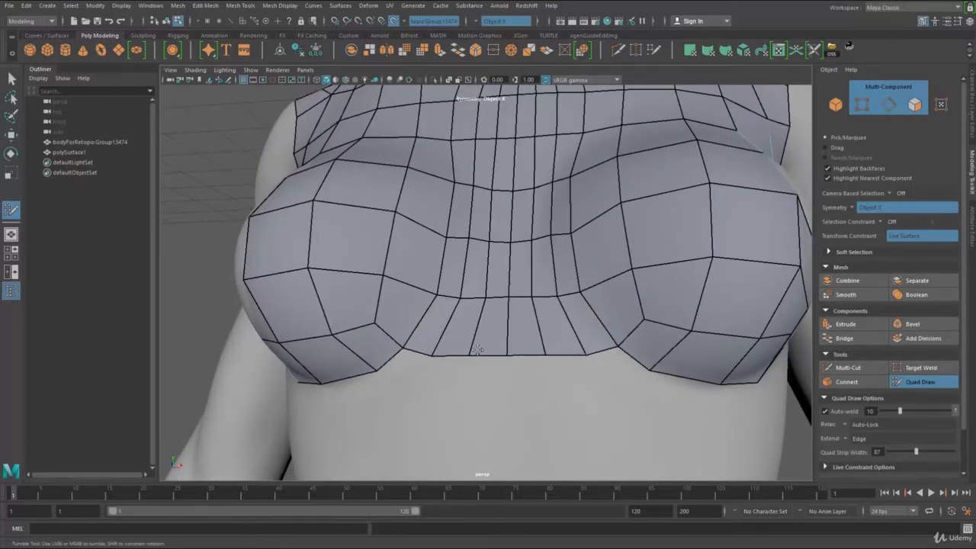
- Fill a row of quads below the sternum between the undersides of the breasts, and nudge its outer vertices into line
middle_click_drag(477, 350, 528, 322, "alt")
scroll(528, 322, "down", 4)
left_click(522, 301, "shift")
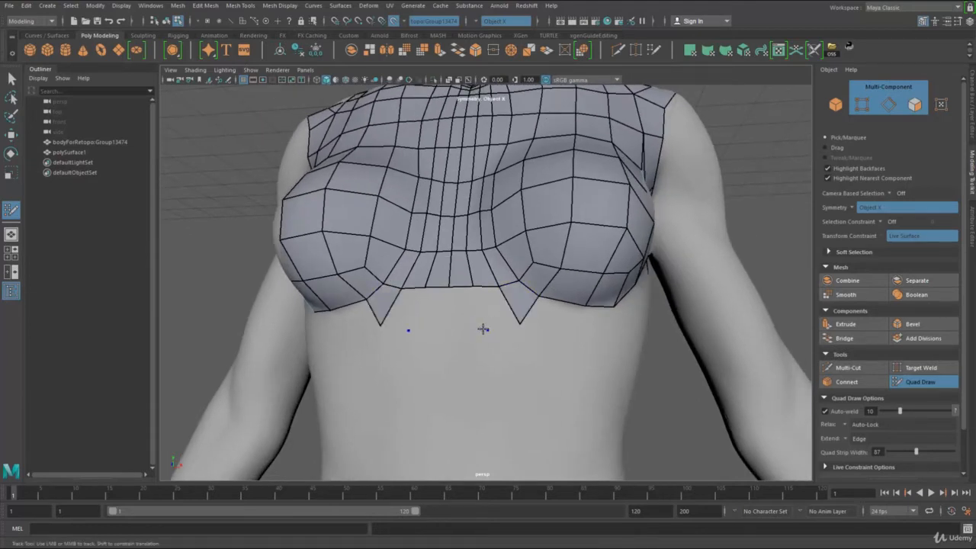
left_click(484, 314, "shift")
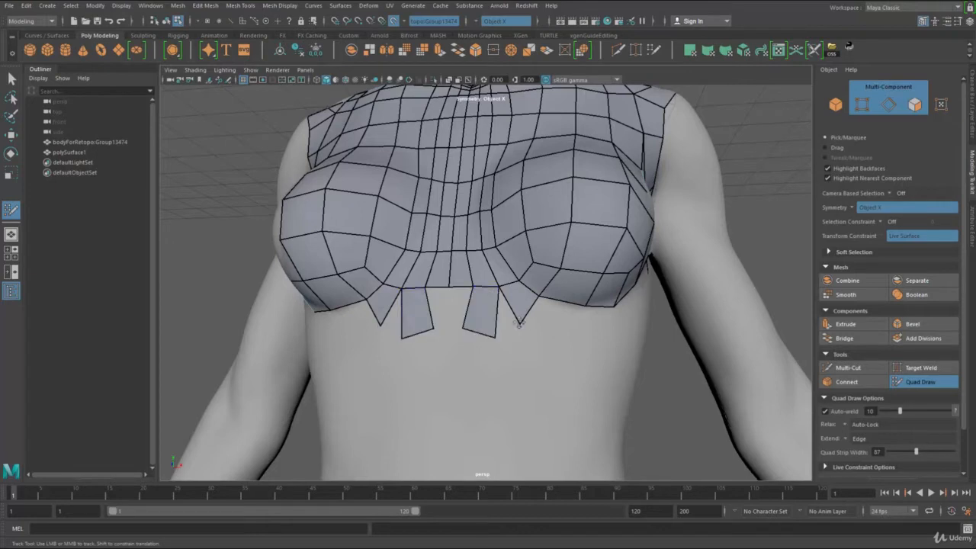
left_click(473, 333, "shift")
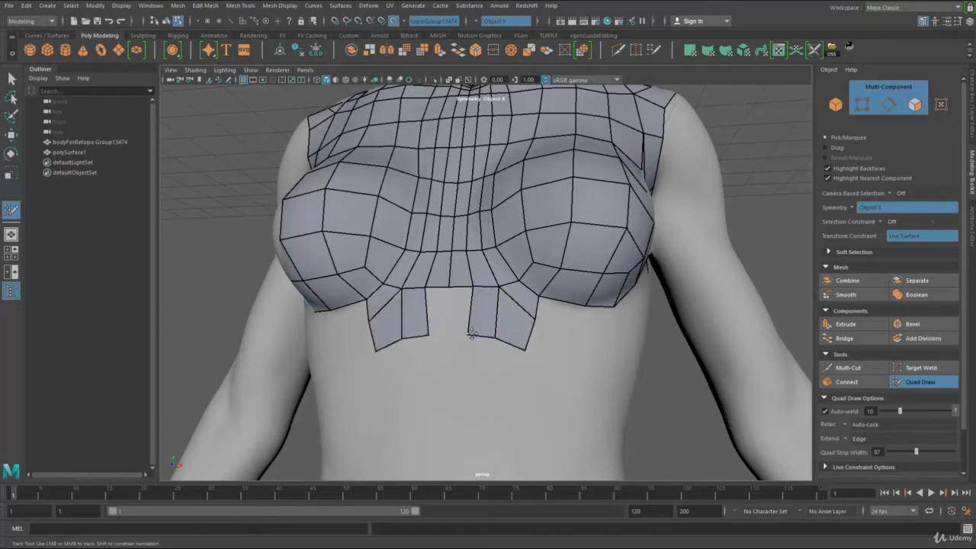
left_click(458, 328, "shift")
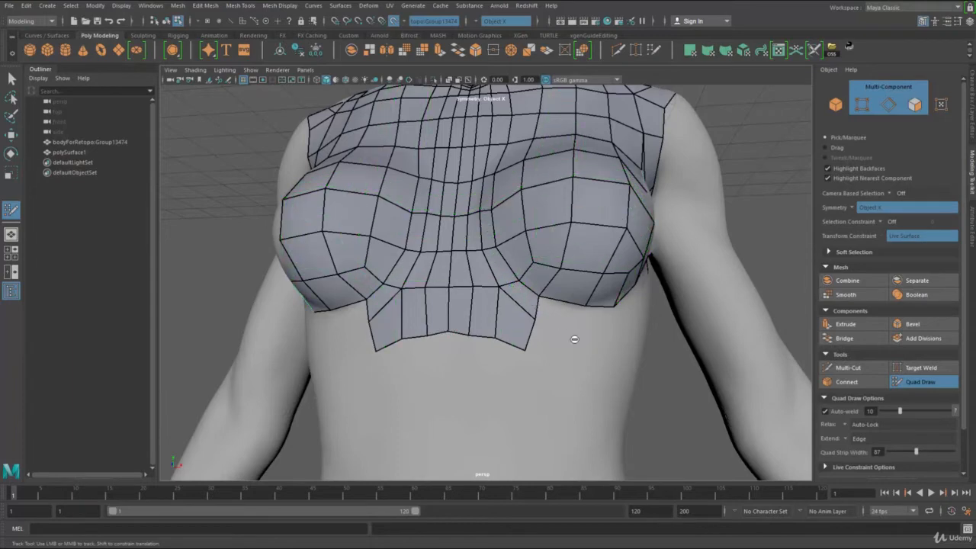
left_click_drag(528, 309, 530, 307)
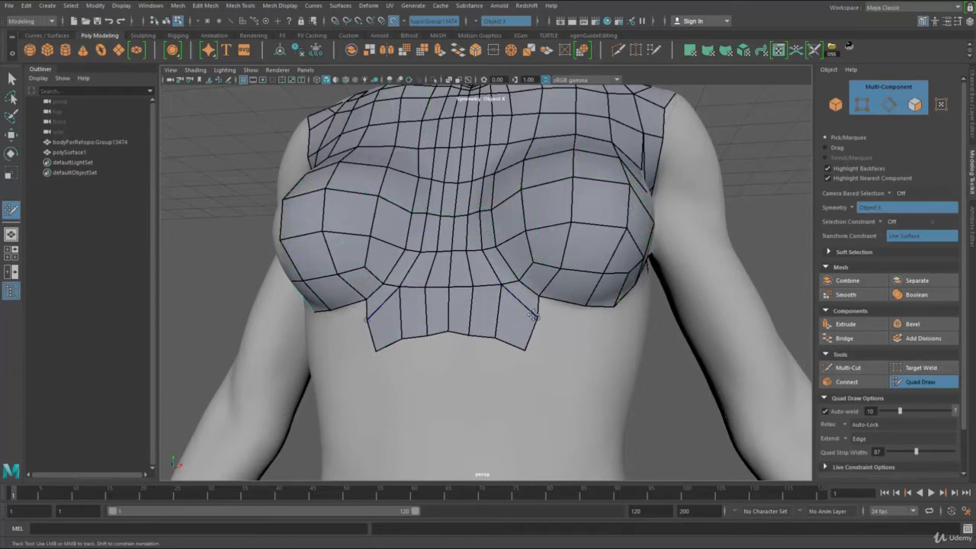
- Place points below the breast and fill the first quads along its lower edge, starting from the sternum row
left_click_drag(571, 335, 499, 293, "alt")
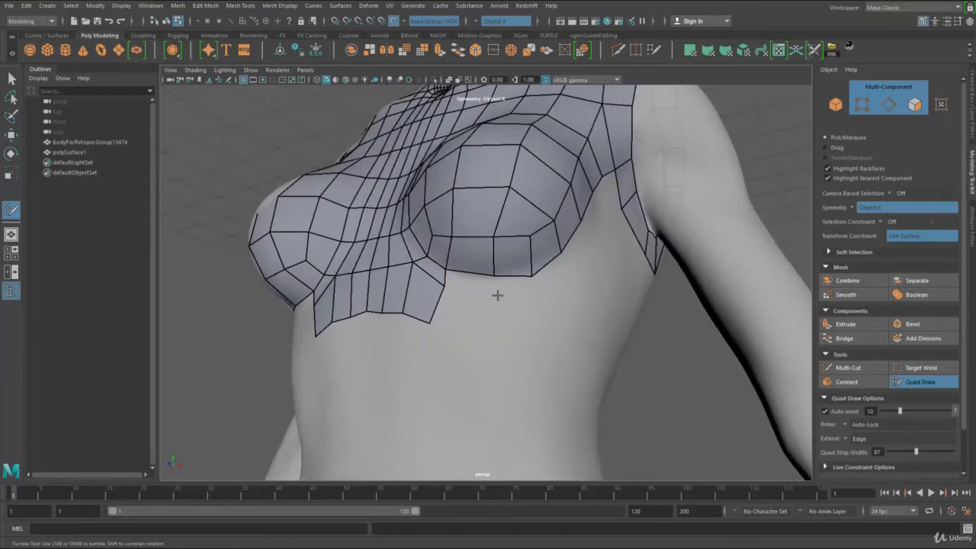
left_click(536, 284)
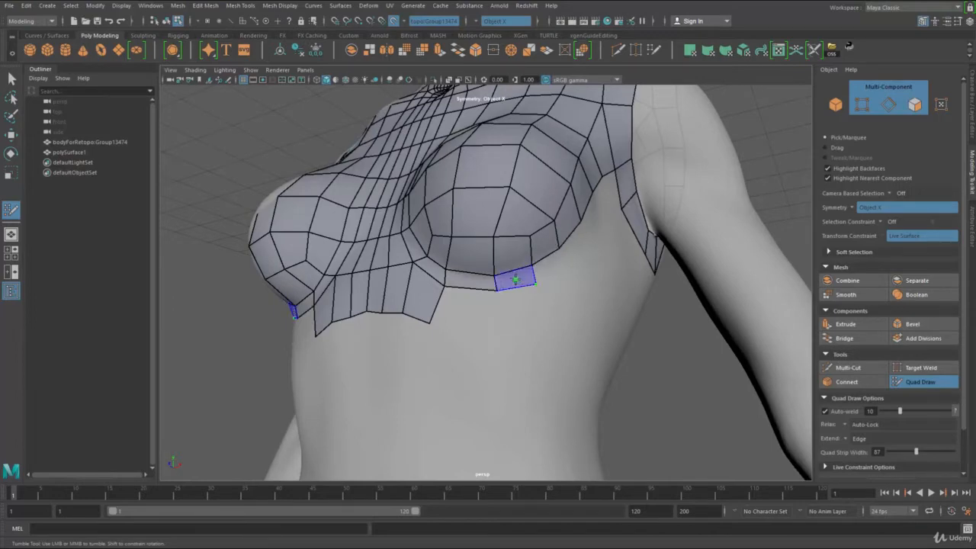
left_click(515, 279, "shift")
left_click_drag(581, 273, 528, 296, "alt")
right_click_drag(528, 296, 549, 305, "alt")
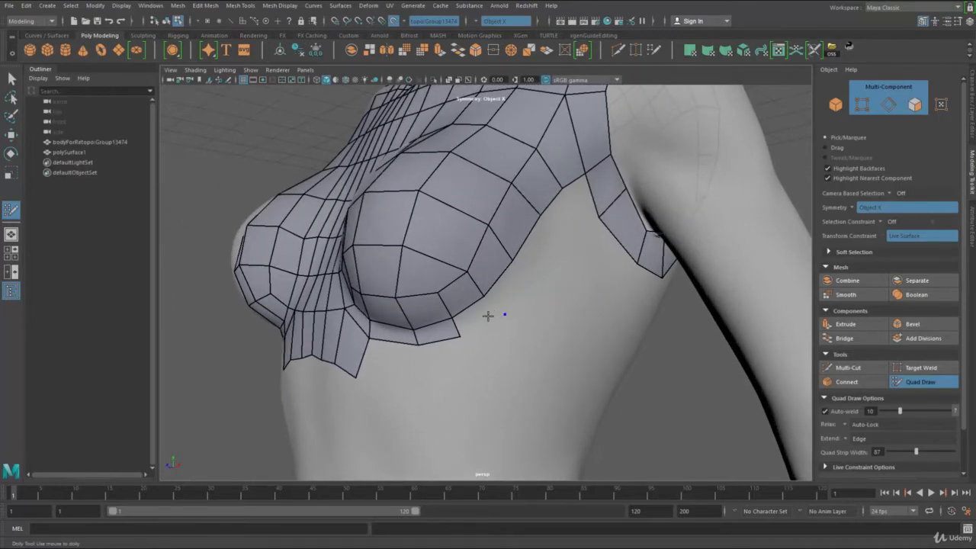
- Continue the quad row around the breast's outer side and connect it to the armpit strip
left_click(538, 276, "shift")
left_click(541, 258, "shift")
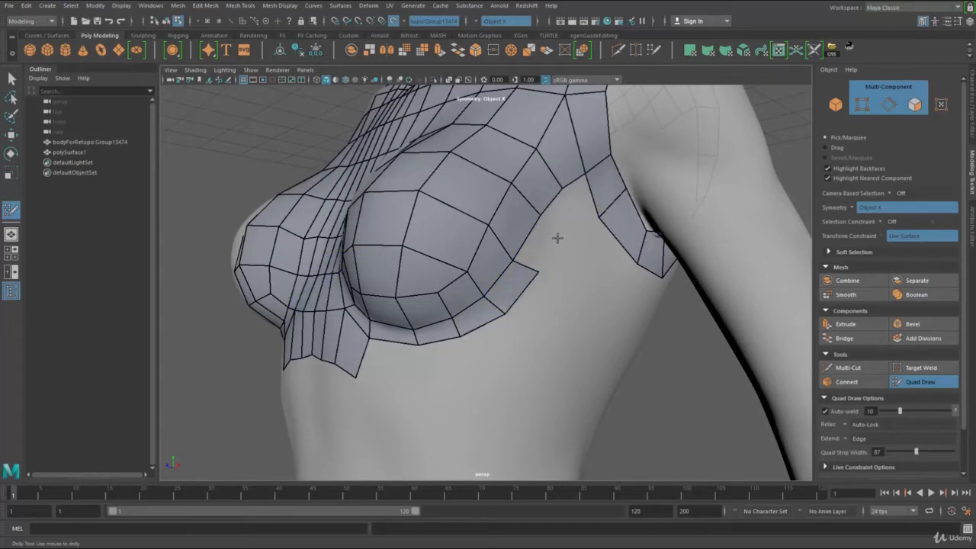
left_click(541, 247, "shift")
left_click(562, 217, "shift")
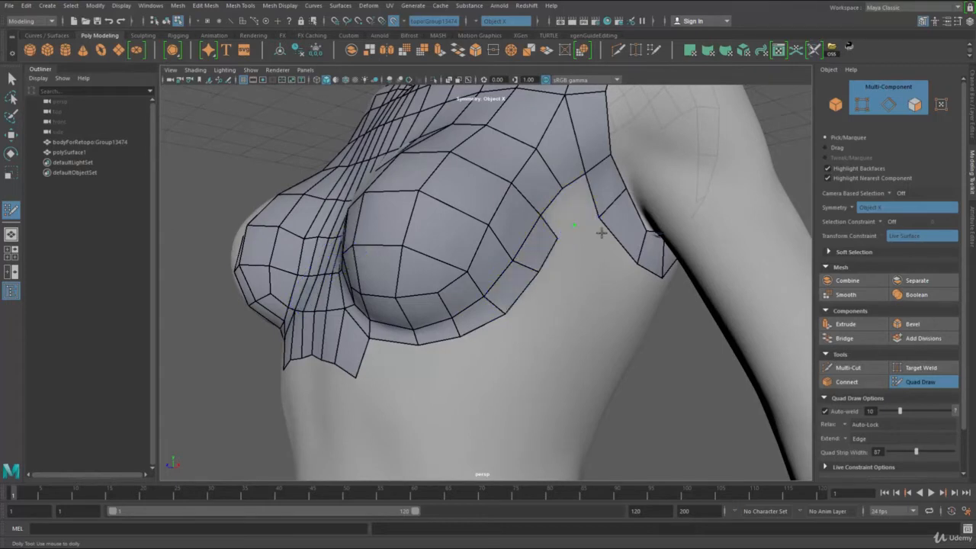
left_click(599, 213, "shift")
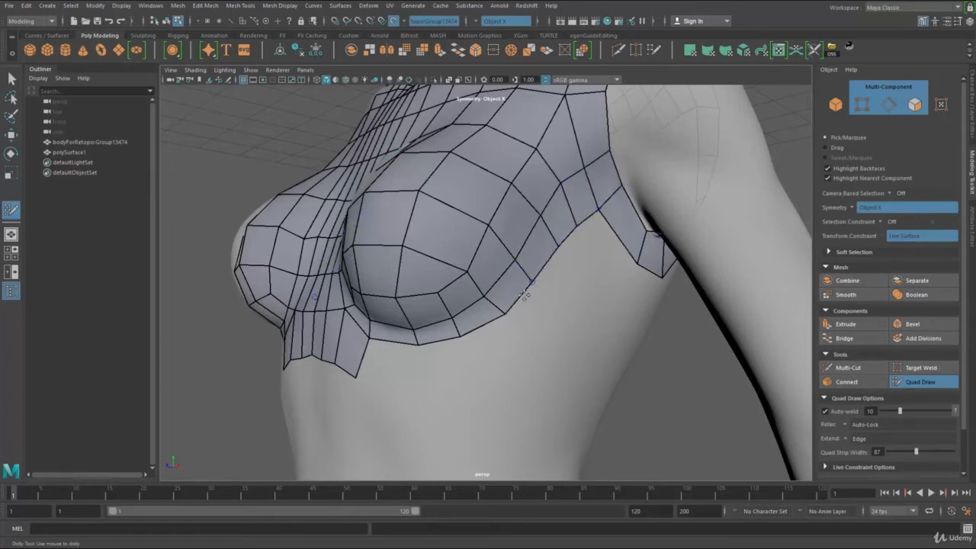
- Add a second row of quads beneath the breast, running from the sternum mesh around to its outer side
mouse_move(458, 339)
left_mouse_down("alt")
mouse_move(338, 381)
mouse_move(469, 352)
mouse_move(464, 318)
left_mouse_up("alt")
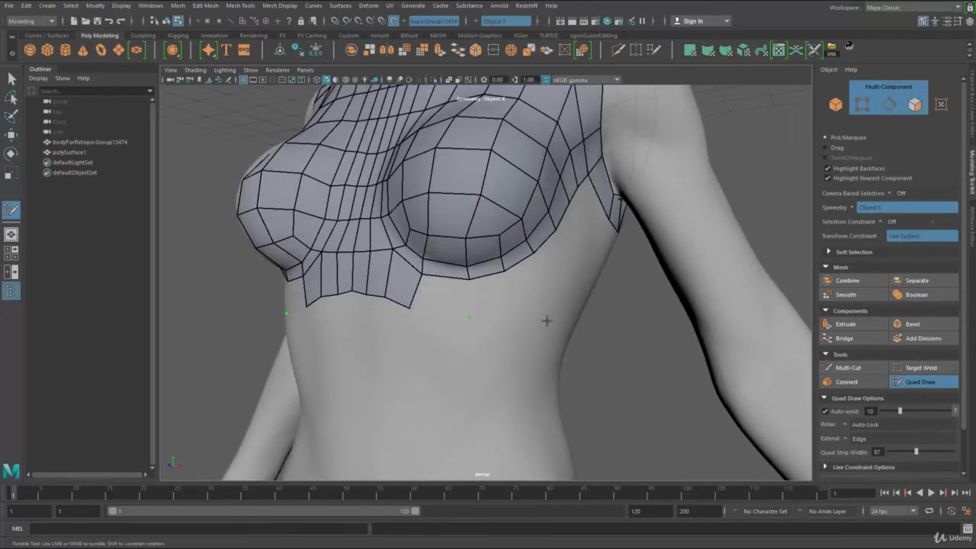
mouse_move(547, 323)
left_mouse_down("alt")
mouse_move(509, 314)
mouse_move(472, 284)
left_mouse_up("alt")
left_click(426, 301, "shift")
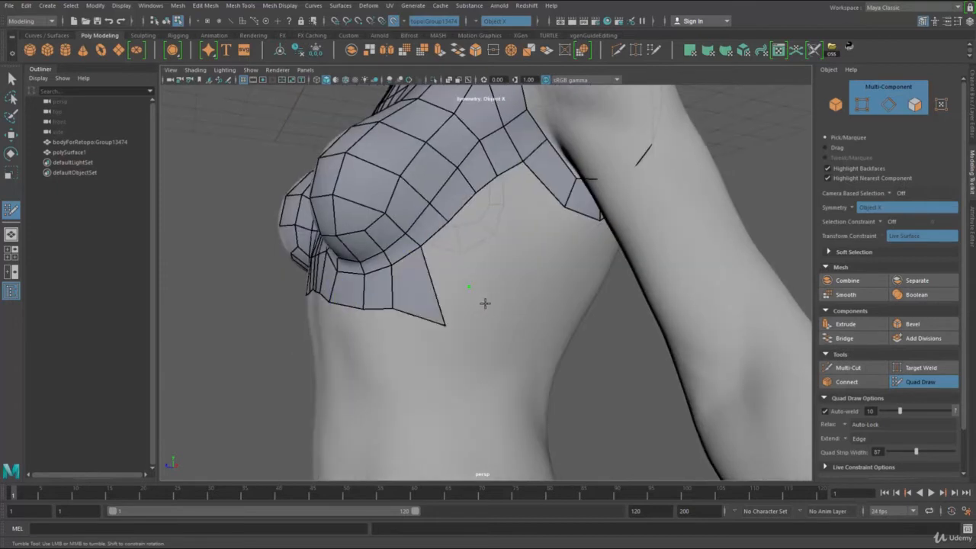
key("ctrl+z")
key("ctrl+z")
left_click(447, 291)
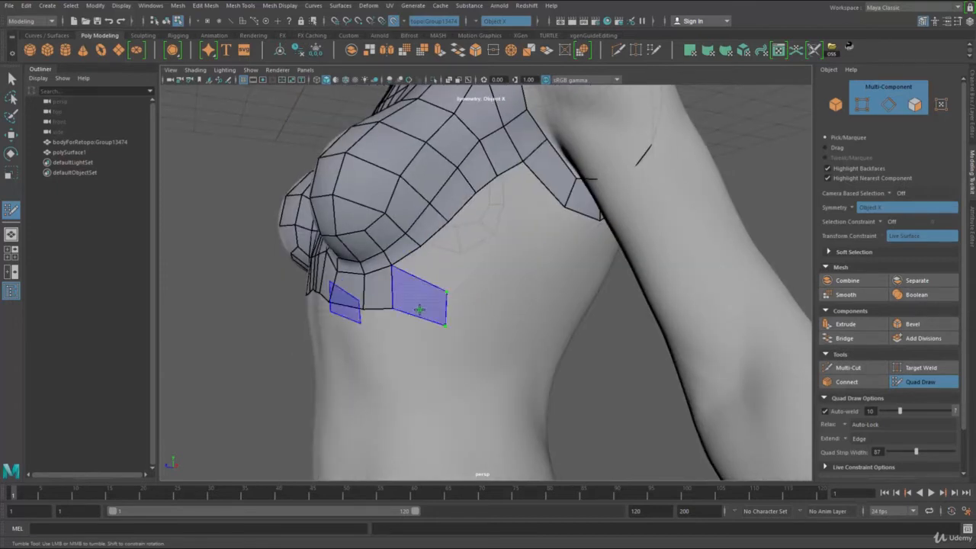
left_click(394, 275, "shift")
left_click(476, 264)
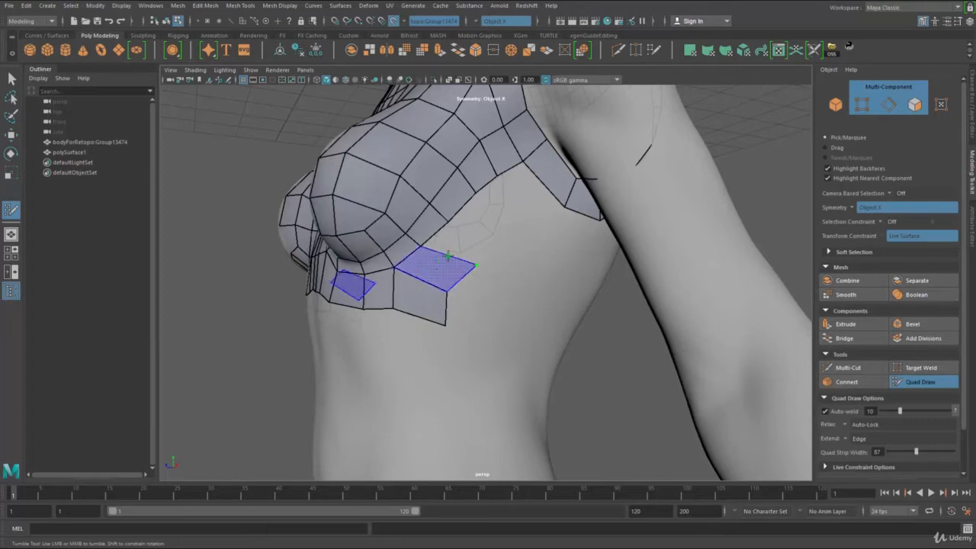
left_click(481, 267, "shift")
- Extend the second quad row up the side of the chest and join its end to the armpit strip
left_click_drag(414, 312, 526, 301, "alt")
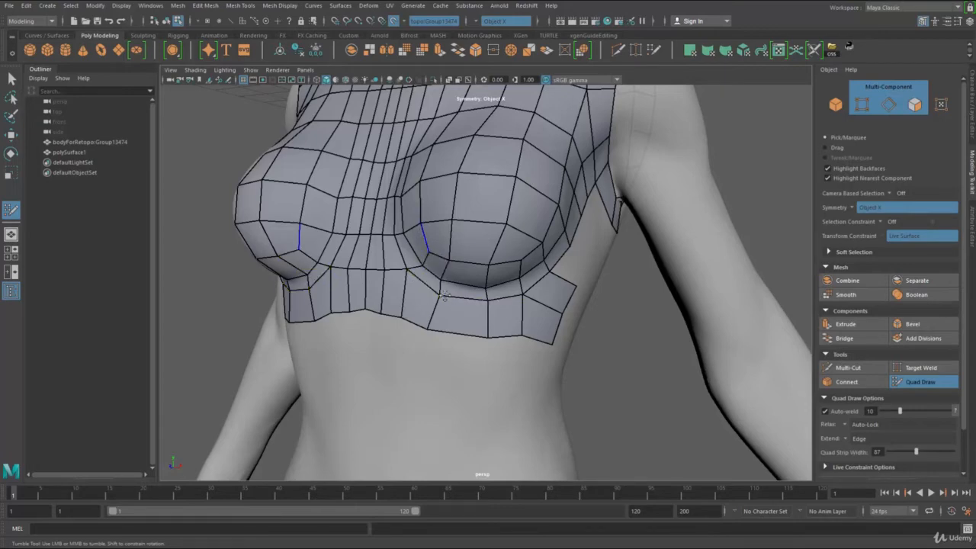
middle_click_drag(386, 174, 421, 276, "alt")
left_click(432, 327, "ctrl")
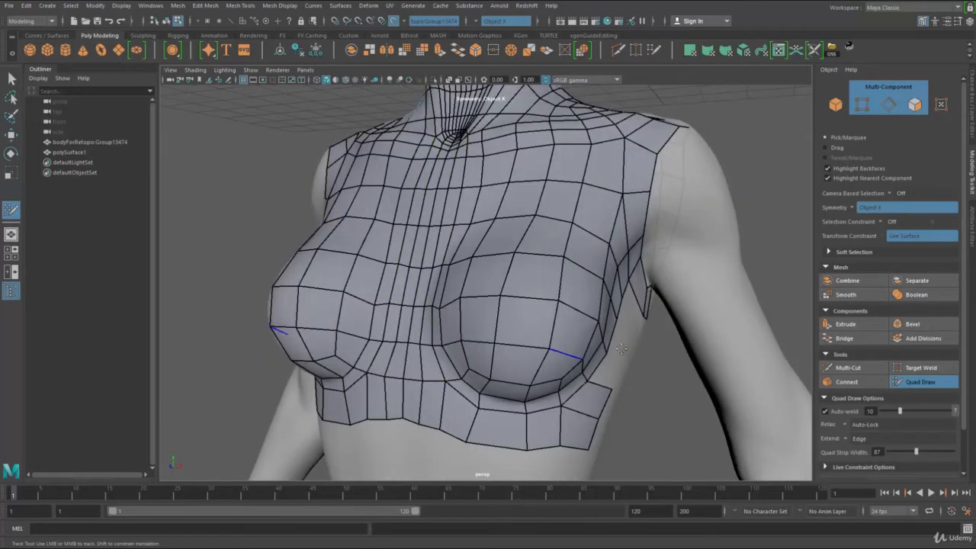
mouse_move(498, 274)
left_mouse_down("alt")
mouse_move(508, 328)
mouse_move(391, 224)
mouse_move(447, 263)
mouse_move(432, 263)
mouse_move(500, 228)
left_mouse_up("alt")
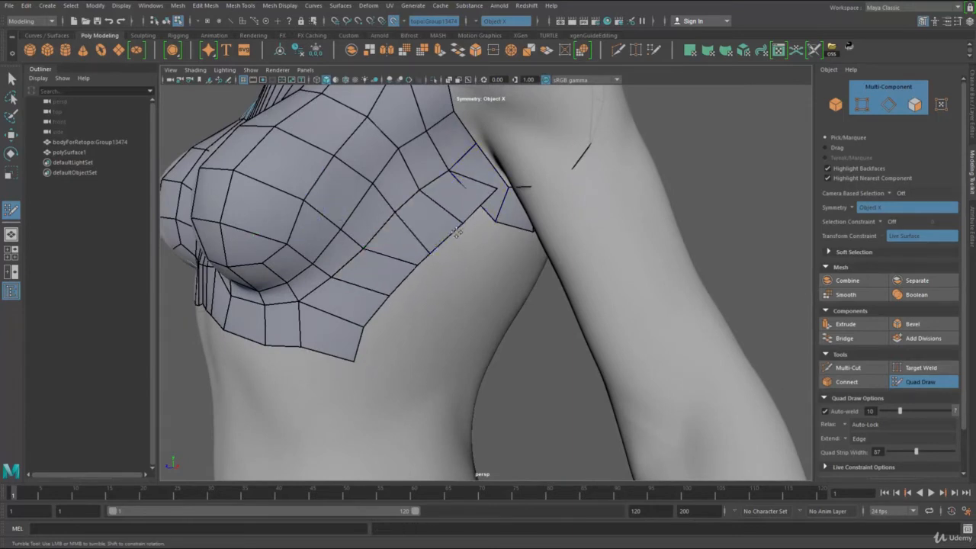
left_click(472, 195, "shift")
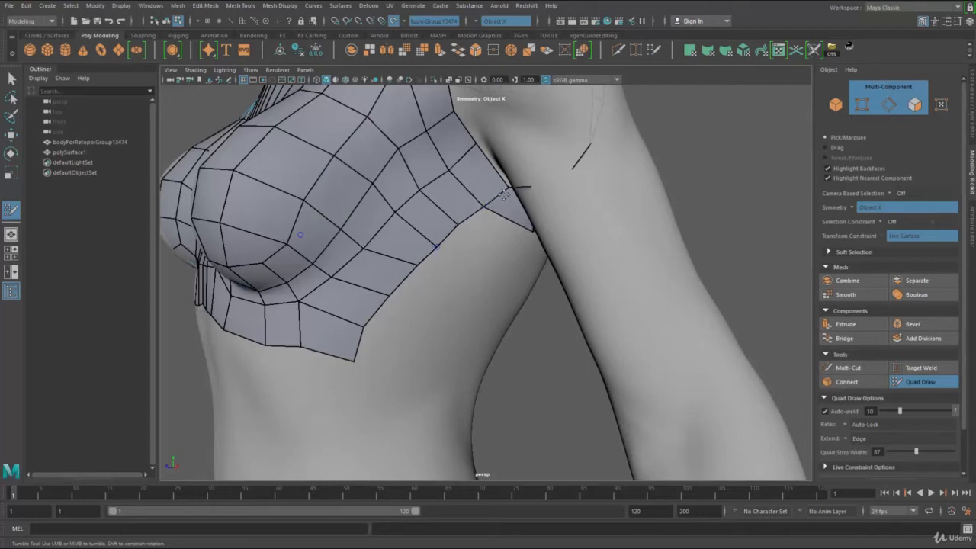
left_click_drag(503, 195, 517, 177, "alt")
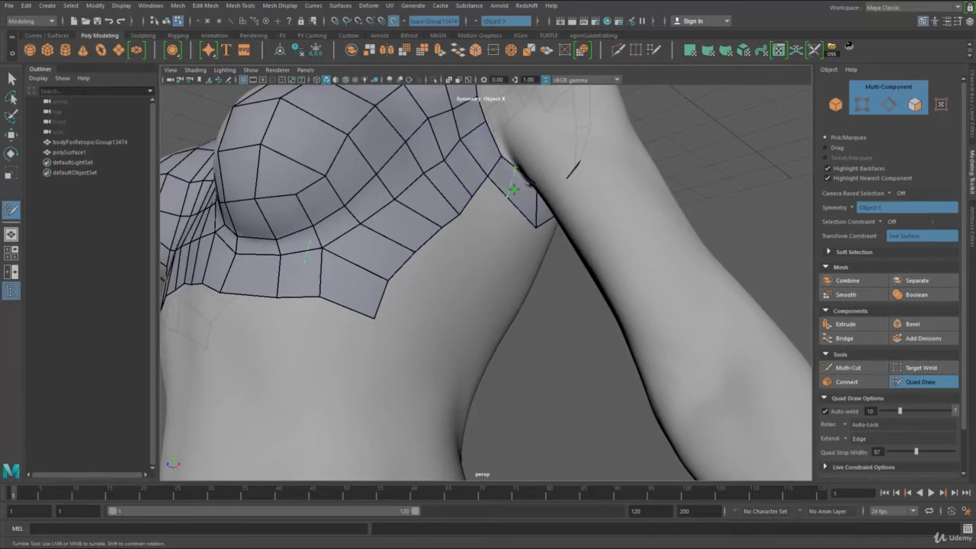
left_click(517, 195, "ctrl")
left_click_drag(534, 239, 572, 196, "alt")
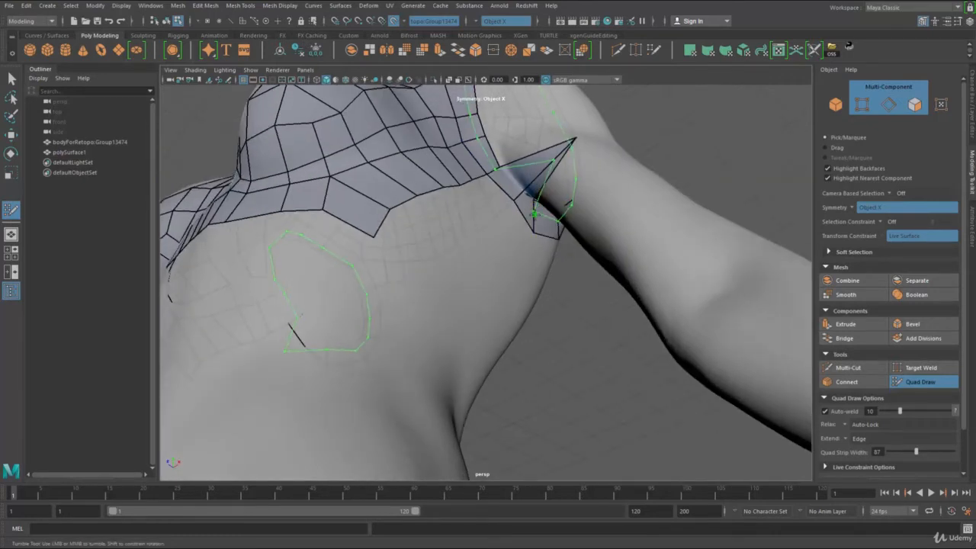
key("ctrl+z")
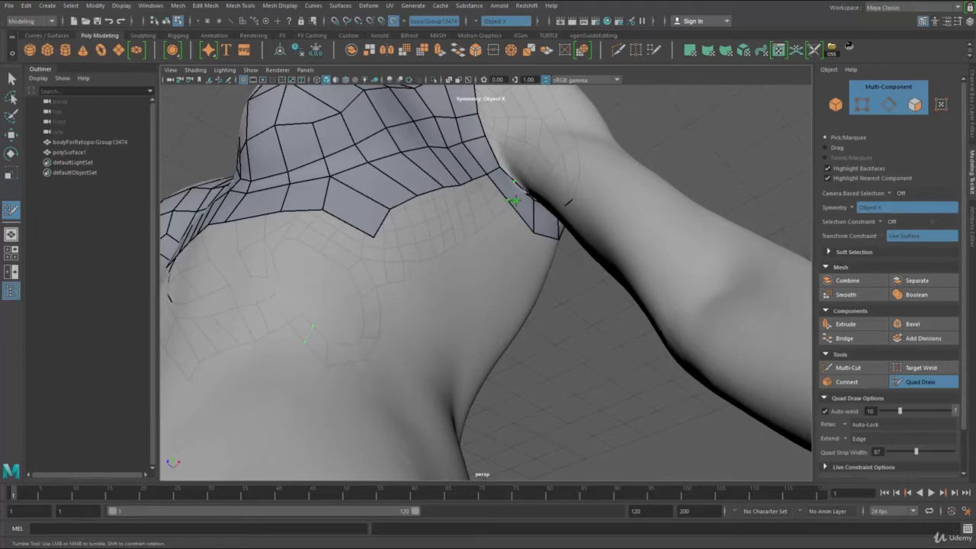
left_click(511, 200, "ctrl")
key("ctrl+z")
- Even out the vertices below the breast and add another row of quads along the outer border towards the armpit
mouse_move(479, 213)
left_mouse_down("alt")
mouse_move(440, 241)
mouse_move(442, 256)
mouse_move(403, 266)
mouse_move(371, 298)
left_mouse_up("alt")
left_click_drag(347, 330, 350, 330)
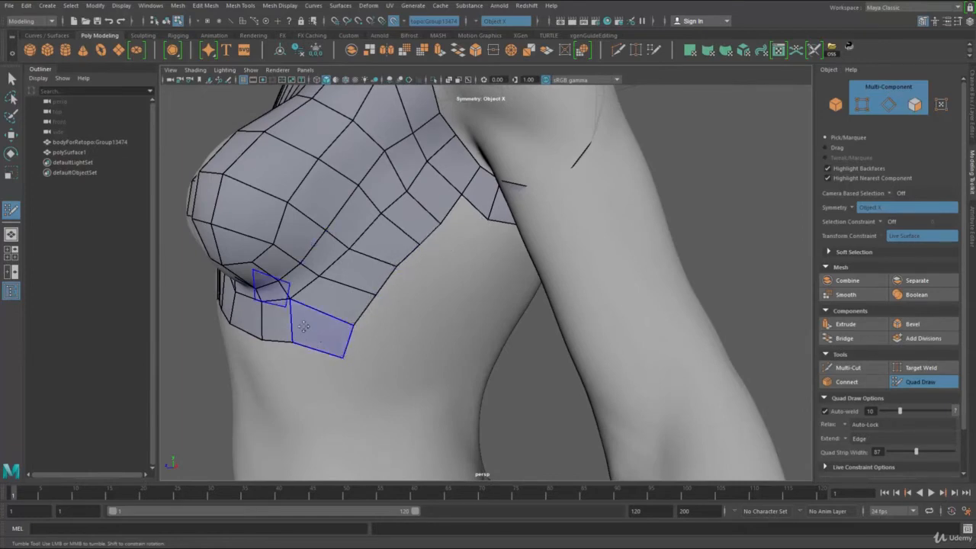
left_click_drag(288, 300, 293, 298)
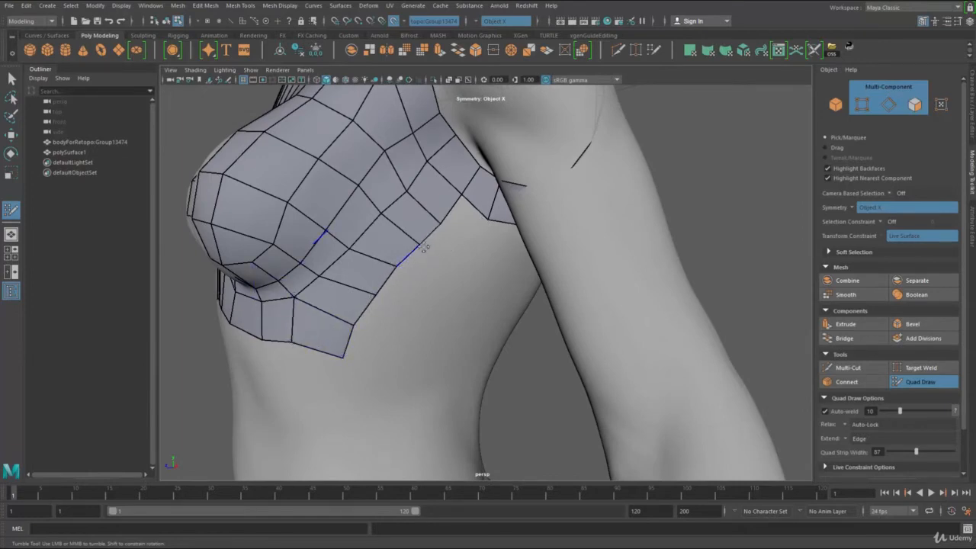
mouse_move(457, 221)
left_mouse_down()
mouse_move(480, 244)
mouse_move(344, 323)
left_mouse_up()
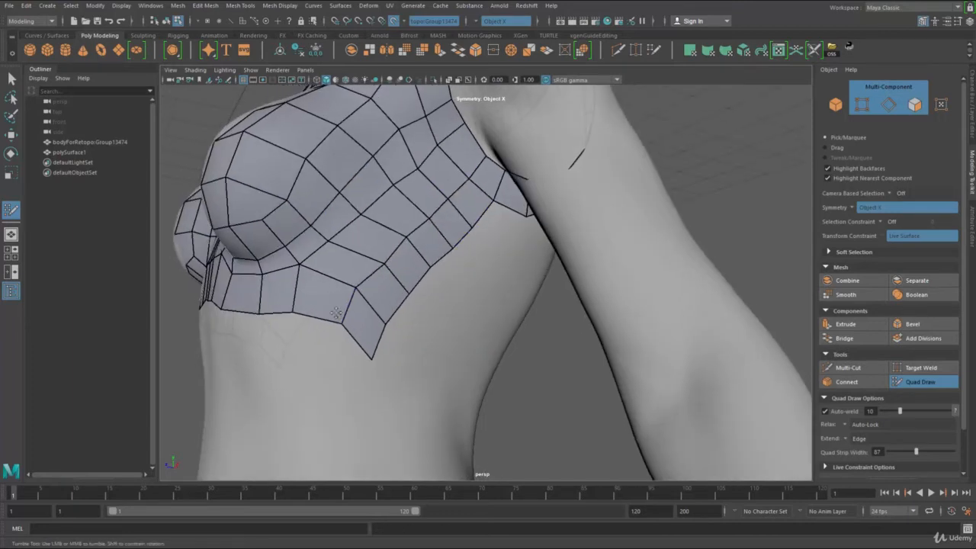
left_click_drag(429, 291, 392, 271, "alt")
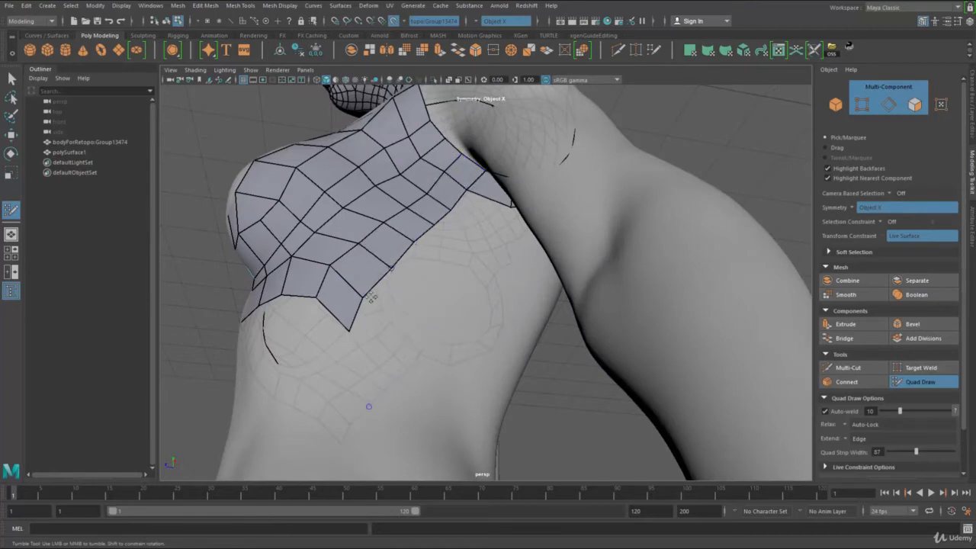
left_click_drag(354, 319, 356, 320)
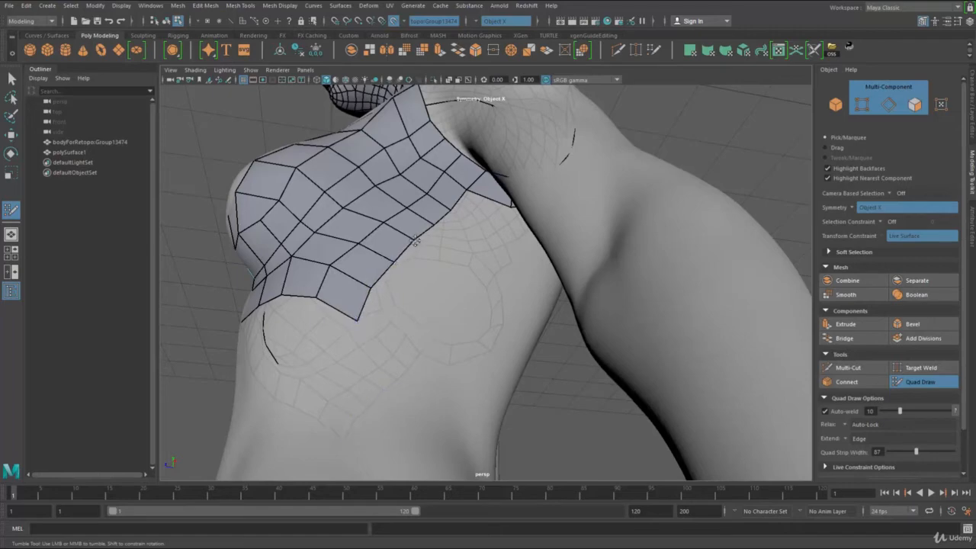
left_click_drag(446, 217, 532, 198, "alt")
right_click_drag(531, 198, 483, 228, "alt")
mouse_move(483, 228)
left_mouse_down("alt")
mouse_move(470, 216)
mouse_move(441, 246)
mouse_move(411, 316)
left_mouse_up("alt")
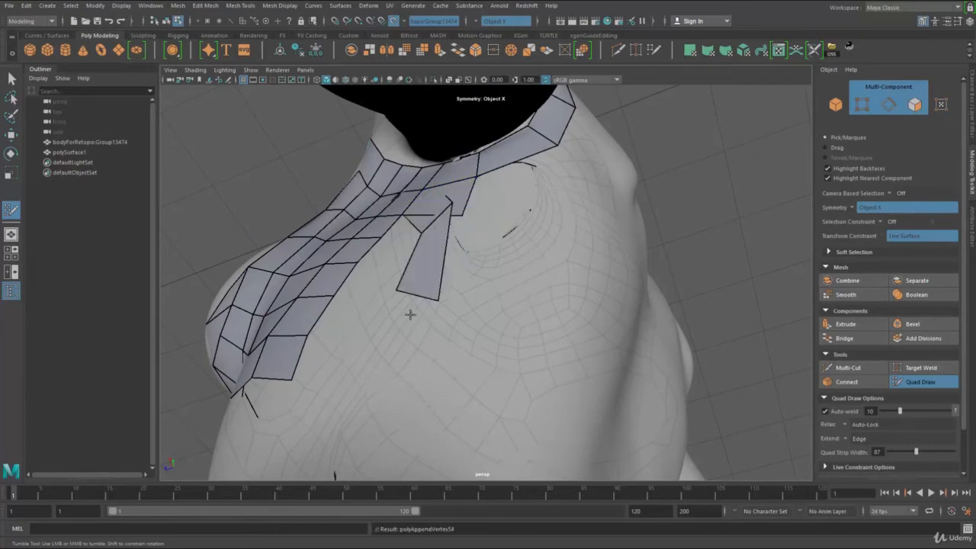
key("ctrl+z")
key("ctrl+z")
left_click(435, 238)
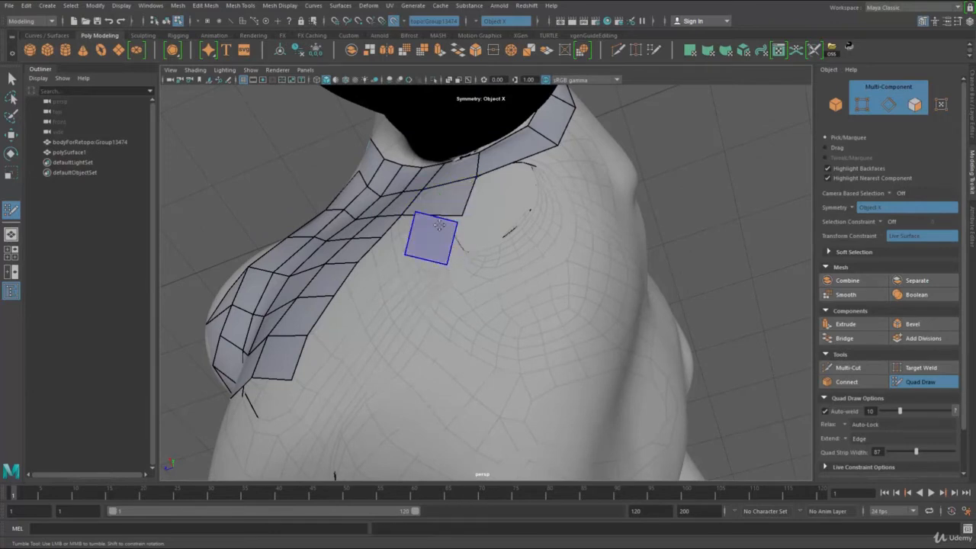
key("ctrl+z")
left_click(433, 219)
key("ctrl+z")
left_click(456, 218)
left_click(450, 217)
key("ctrl+z")
key("ctrl+z")
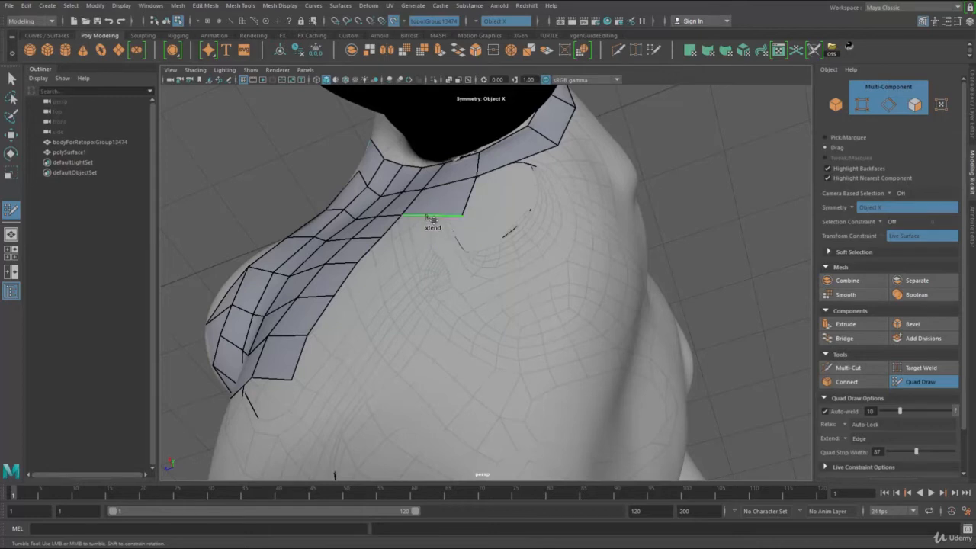
- Extend the armpit's border edge into a long strip down the torso's side and divide it into five quads with edge loops
mouse_move(433, 219)
left_mouse_down()
mouse_move(397, 395)
mouse_move(391, 389)
left_mouse_up()
left_click(388, 347, "ctrl")
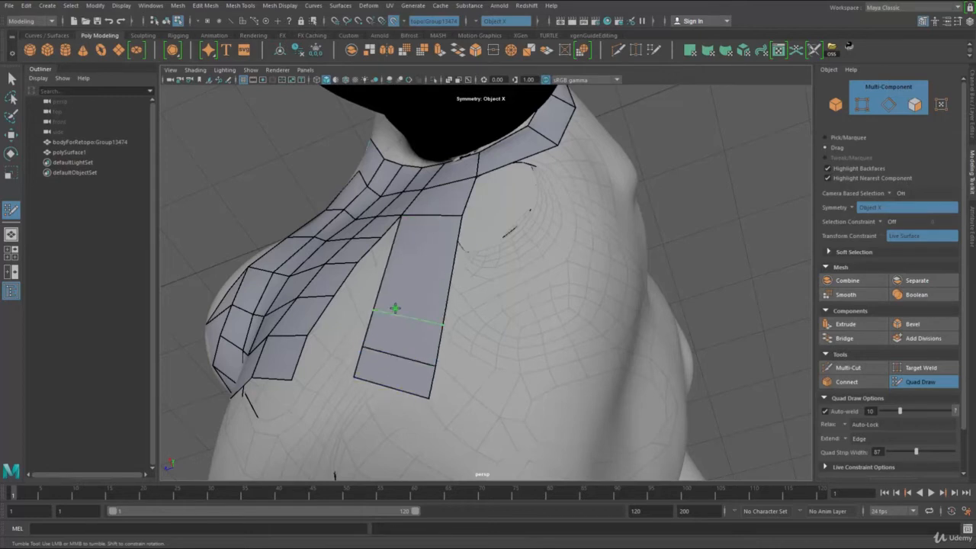
left_click(394, 311, "ctrl")
left_click(416, 239, "ctrl")
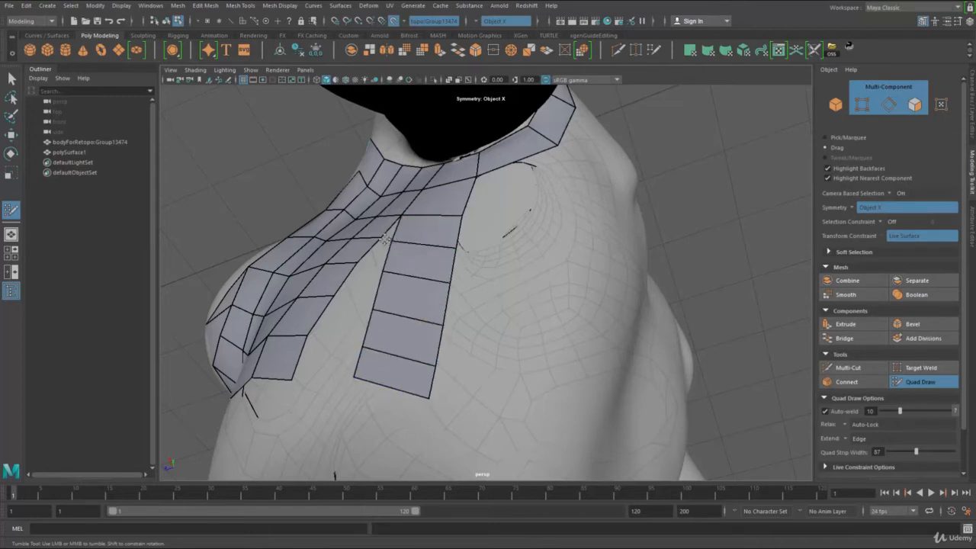
- Weld the upper front vertex of the side strip to the chest mesh's outer border below the armpit
left_click_drag(390, 241, 359, 252)
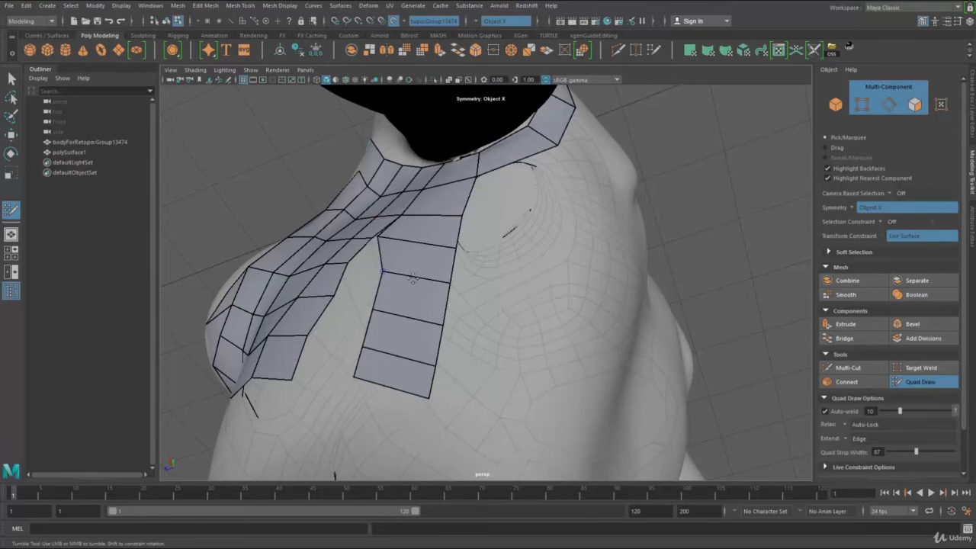
left_click_drag(412, 279, 421, 218, "alt")
right_click_drag(382, 204, 400, 204, "alt")
left_click_drag(373, 174, 399, 184)
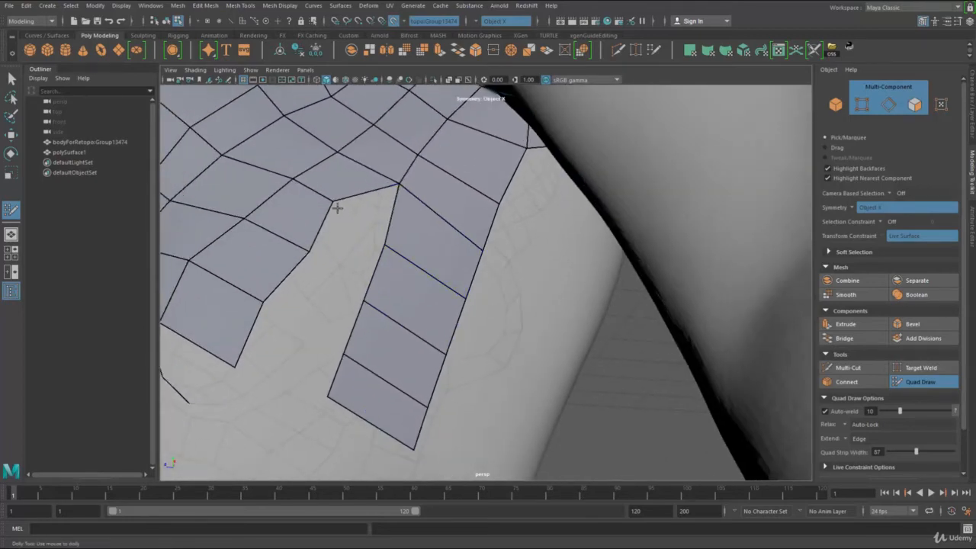
- Weld the remaining vertices of the chest mesh's outer border to the side strip, closing the gap below the armpit
left_click_drag(336, 207, 384, 244)
left_click_drag(310, 250, 358, 296)
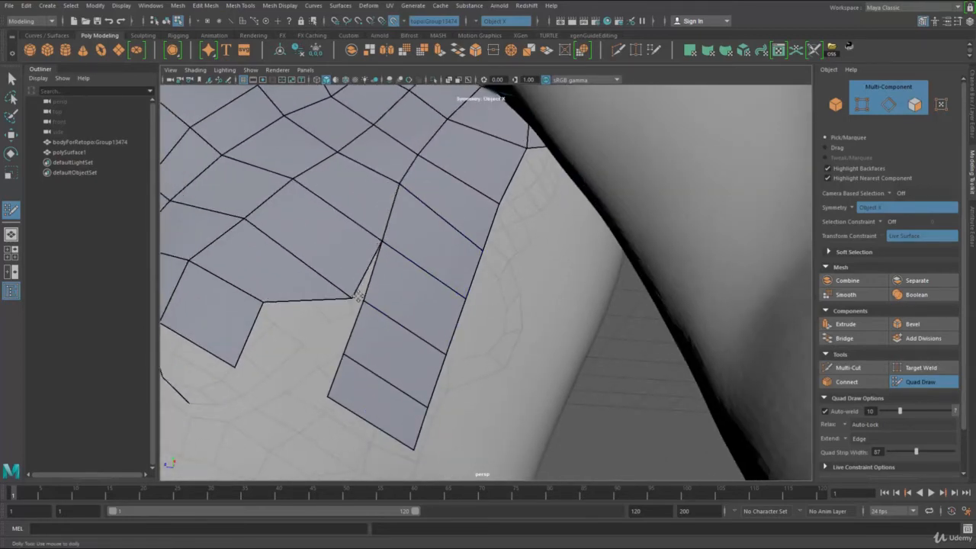
left_click_drag(266, 303, 340, 352)
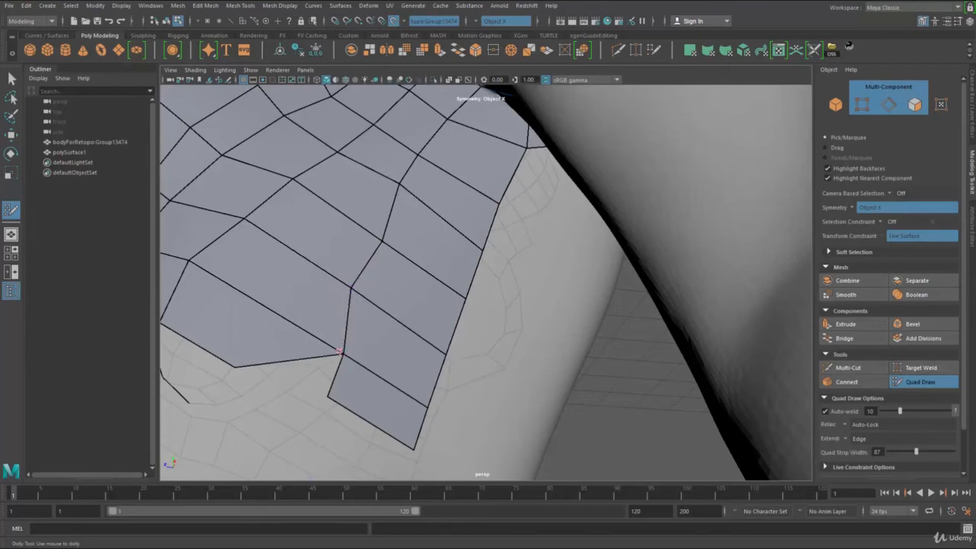
left_click_drag(235, 366, 327, 396)
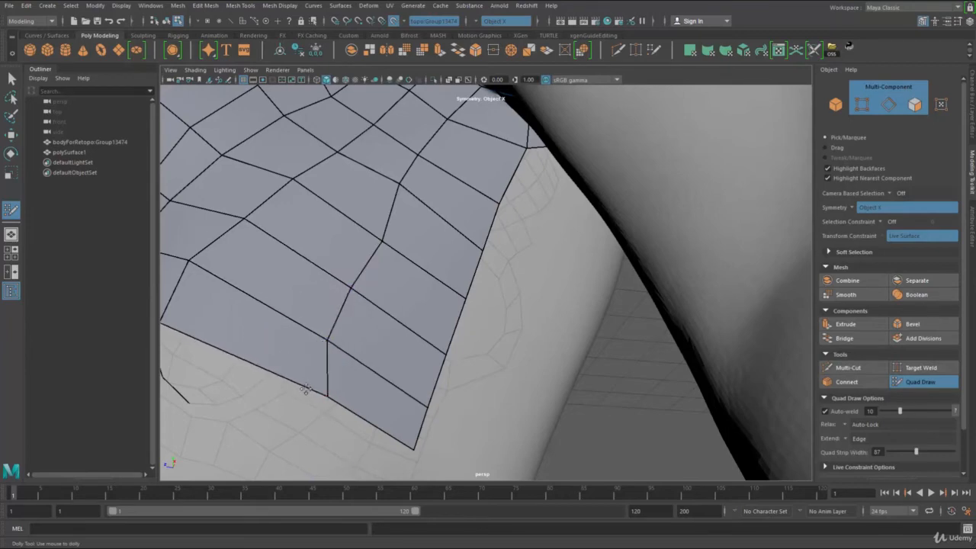
- Insert an edge loop through the wide quads between the under-bust row and the side strip
right_click_drag(306, 389, 338, 349, "alt")
left_click_drag(338, 350, 357, 319, "alt")
right_click_drag(357, 319, 348, 319, "alt")
left_click_drag(348, 319, 353, 317, "alt")
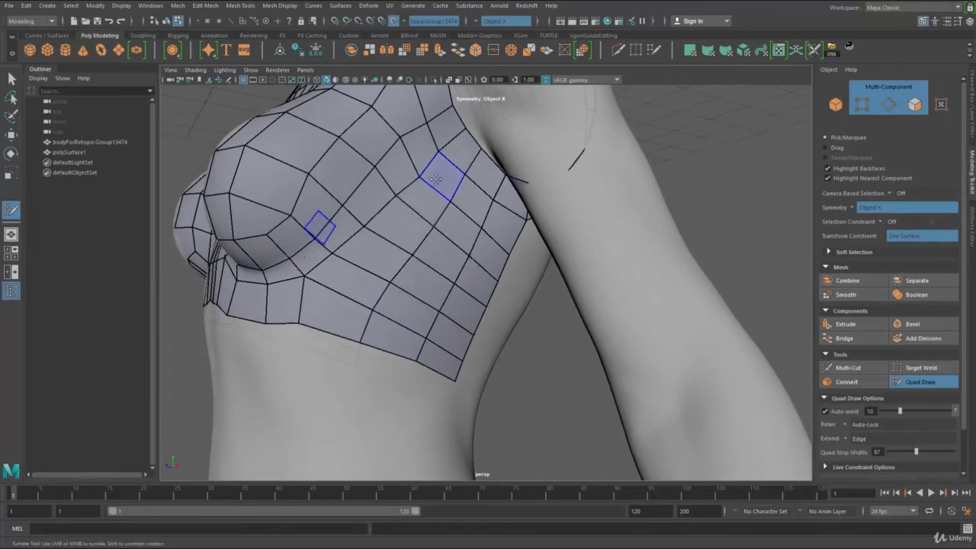
left_click_drag(478, 233, 443, 238, "alt")
right_click_drag(443, 238, 381, 244, "alt")
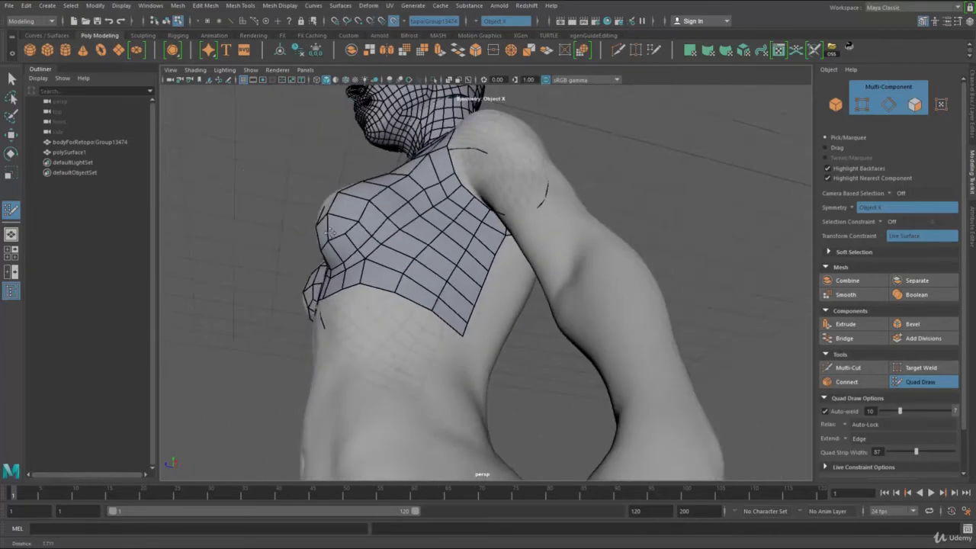
left_click_drag(381, 244, 435, 282, "alt")
right_click_drag(435, 282, 450, 308, "alt")
left_click_drag(450, 309, 407, 321, "alt")
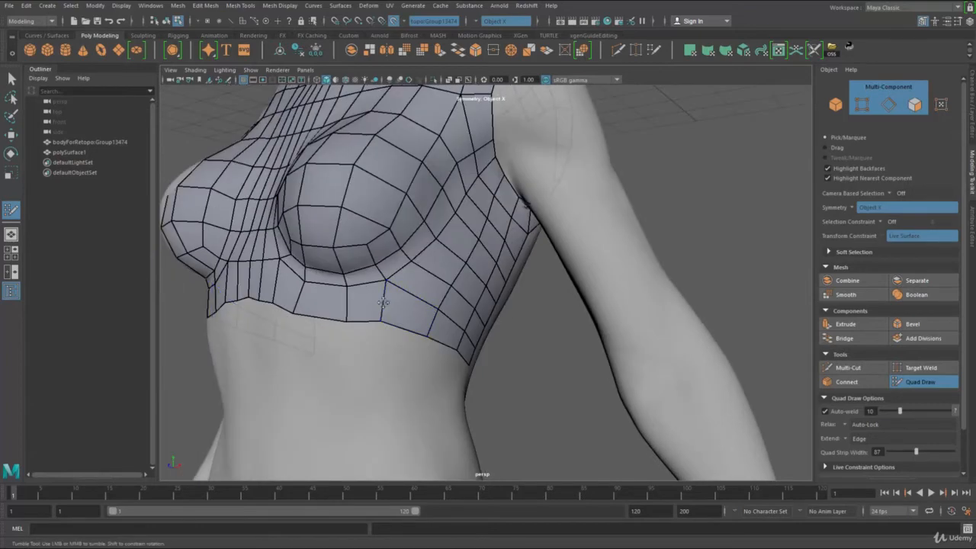
left_click(420, 286, "ctrl")
left_click_drag(468, 282, 457, 267, "alt")
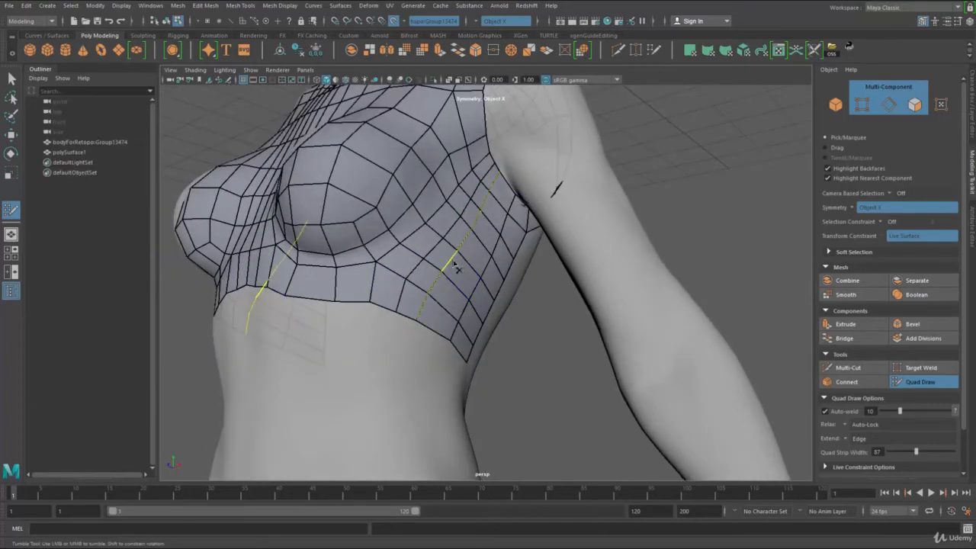
left_click(462, 264, "ctrl+shift")
key("ctrl+z")
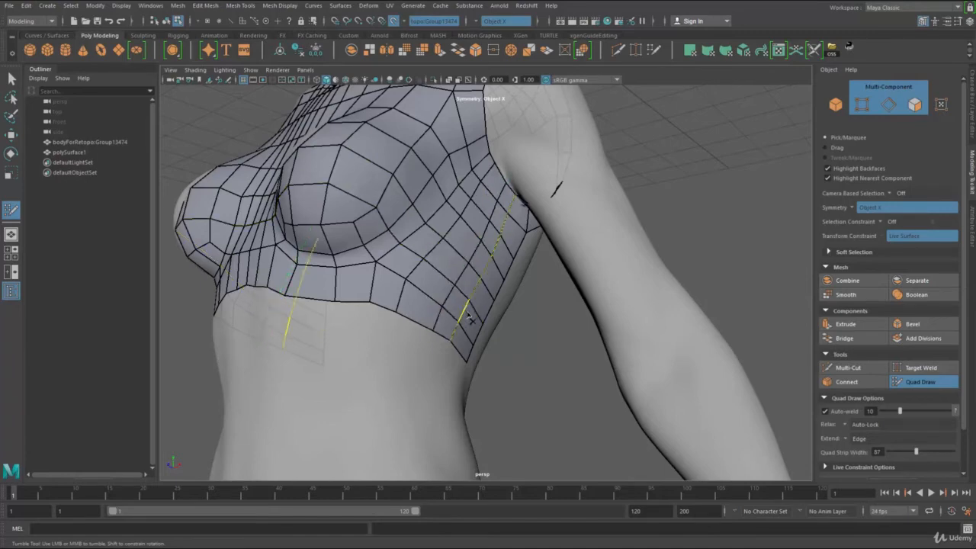
key("ctrl+z")
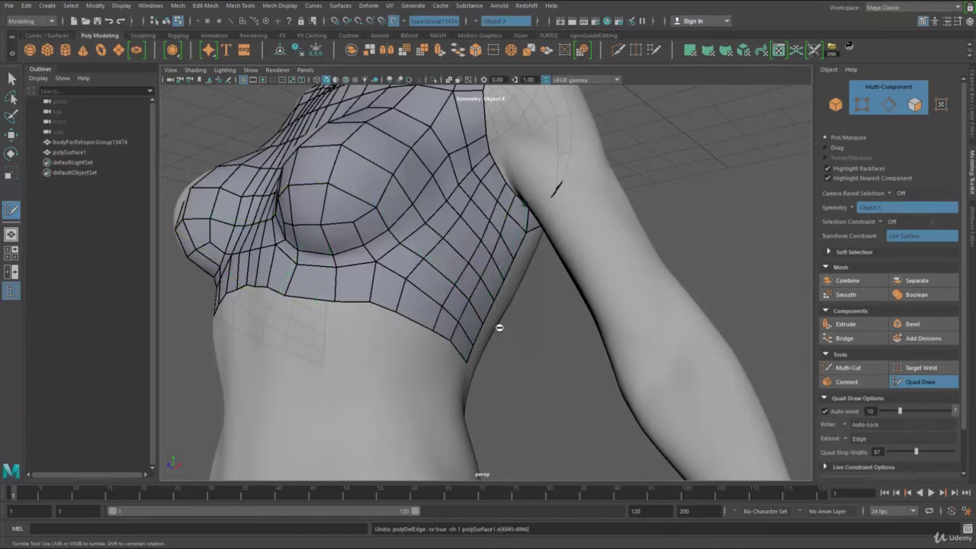
- Extend the rear border of the side panel by another column of quads towards the back
left_click_drag(498, 327, 315, 321, "alt")
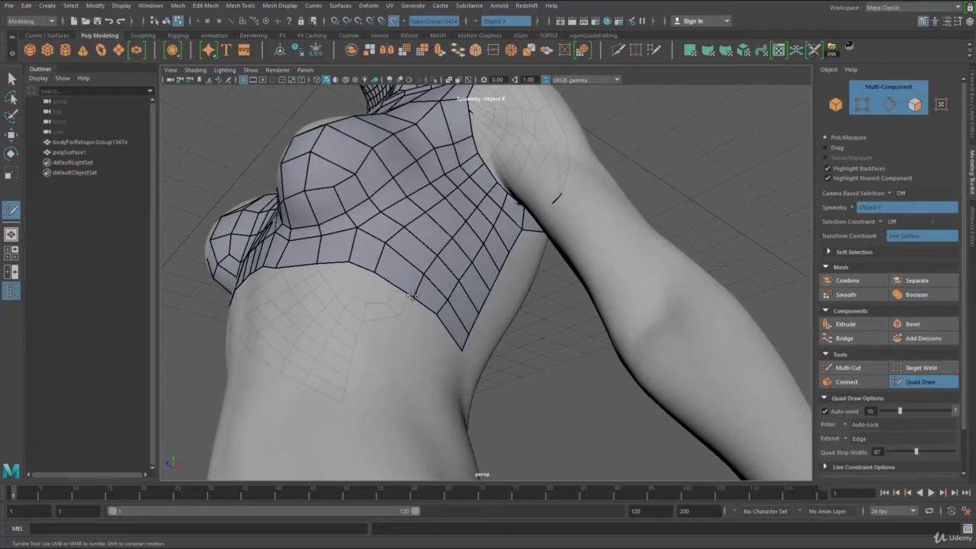
left_click_drag(437, 317, 456, 223, "alt")
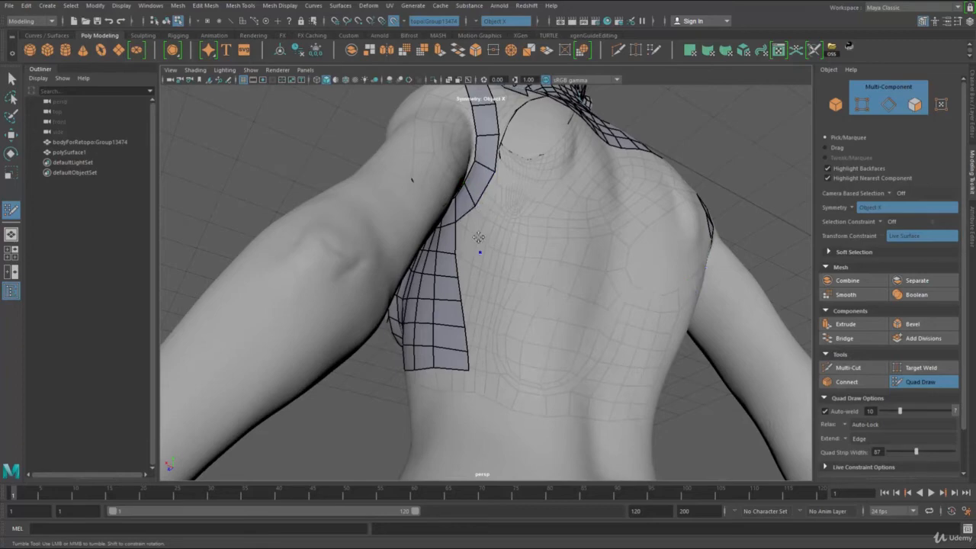
left_click_drag(475, 272, 492, 276)
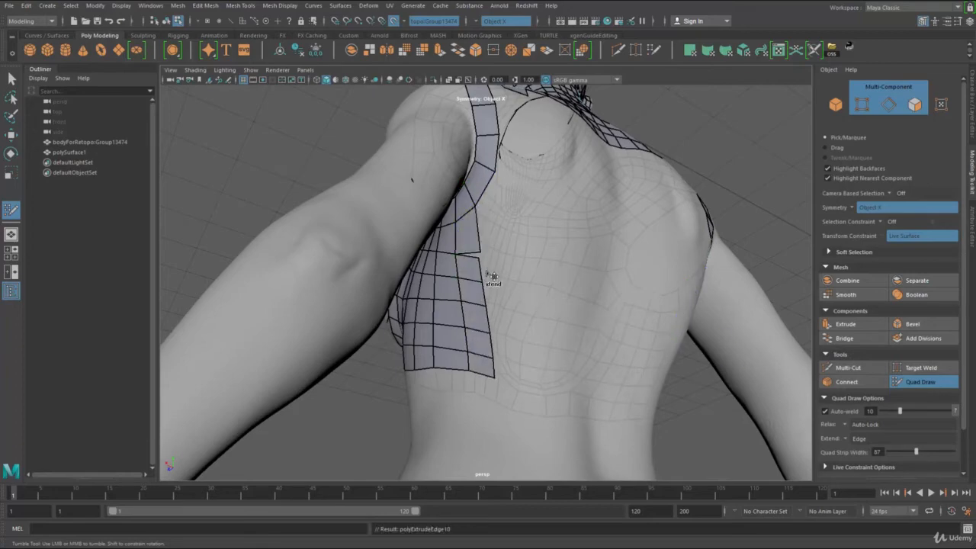
- Even out the vertices of the quad row under the bust and smooth its lower border across the front
left_click_drag(518, 335, 509, 304, "alt")
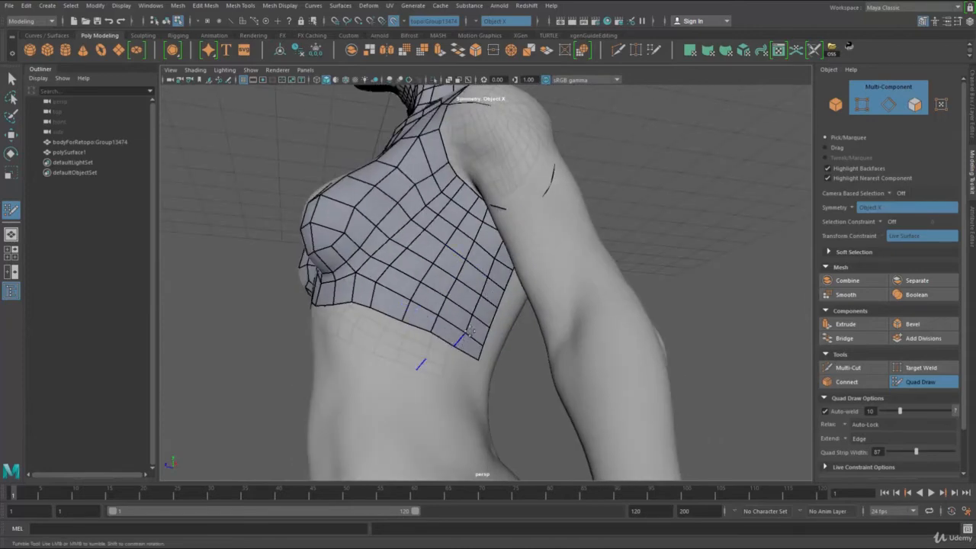
left_click_drag(483, 297, 433, 305, "alt")
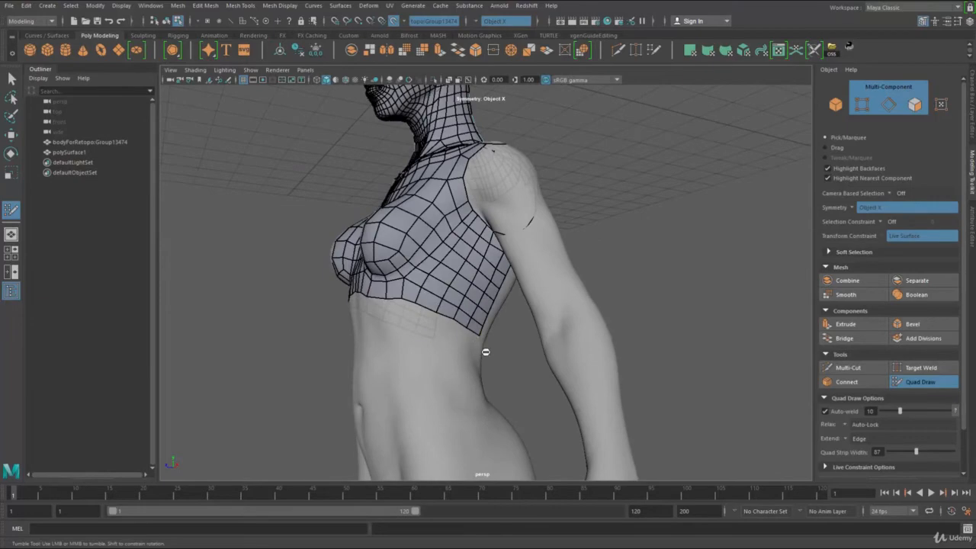
mouse_move(445, 348)
left_mouse_down("alt")
mouse_move(483, 357)
mouse_move(364, 309)
left_mouse_up("alt")
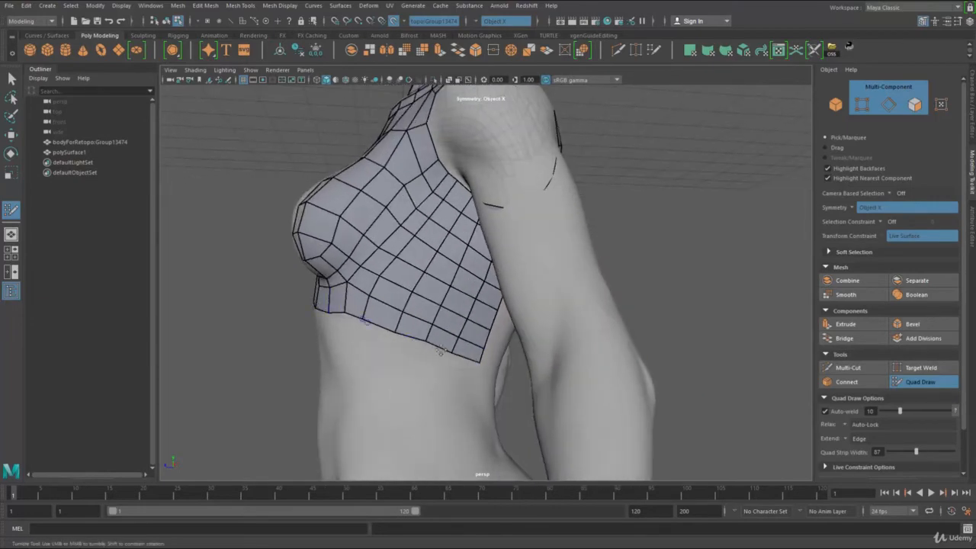
left_click_drag(438, 344, 488, 361, "alt")
right_click_drag(457, 363, 480, 294, "alt")
left_click_drag(481, 294, 401, 287, "alt")
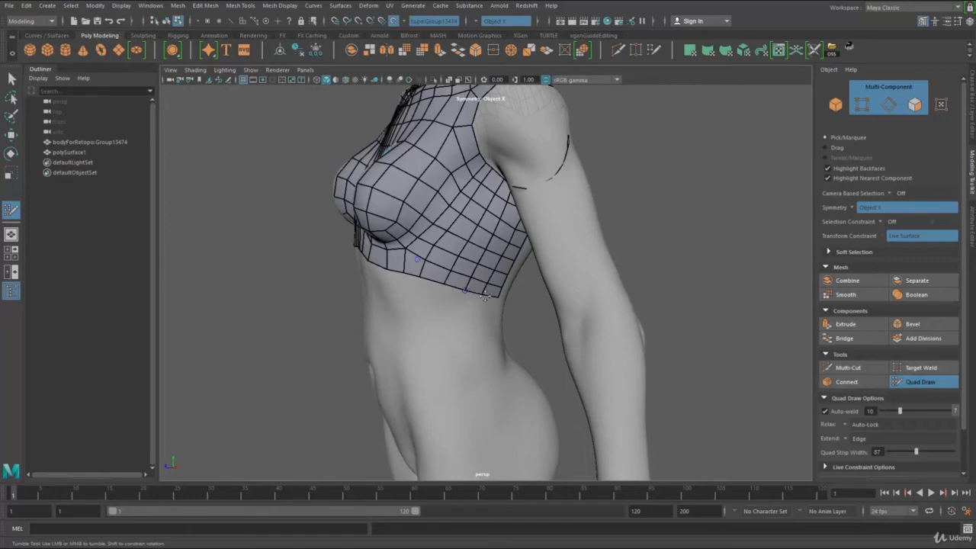
scroll(482, 293, "down", 5)
left_click_drag(482, 297, 576, 348, "alt")
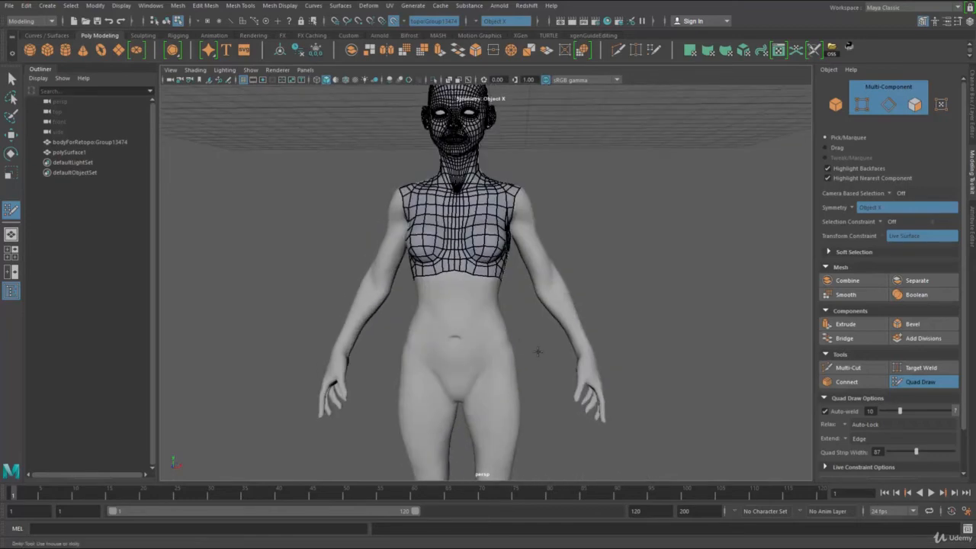
scroll(463, 264, "up", 7)
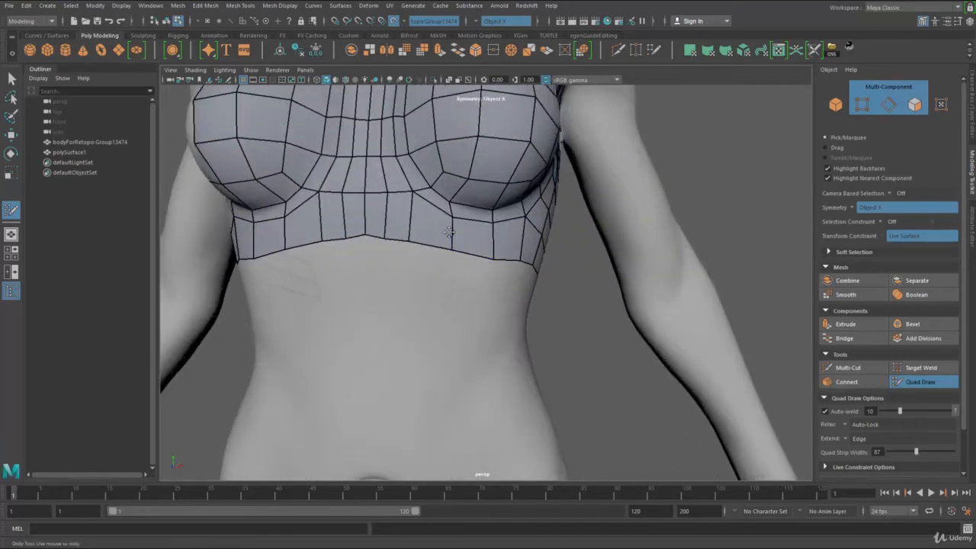
left_click_drag(413, 193, 418, 198)
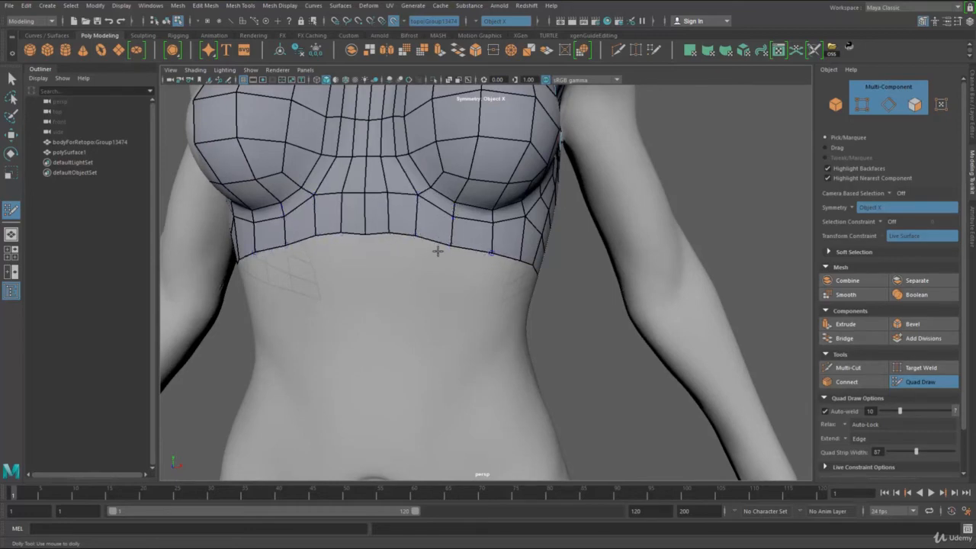
- Extend the shoulder strip's lower border edge further down over the shoulder blade
right_click_drag(340, 221, 244, 248, "alt")
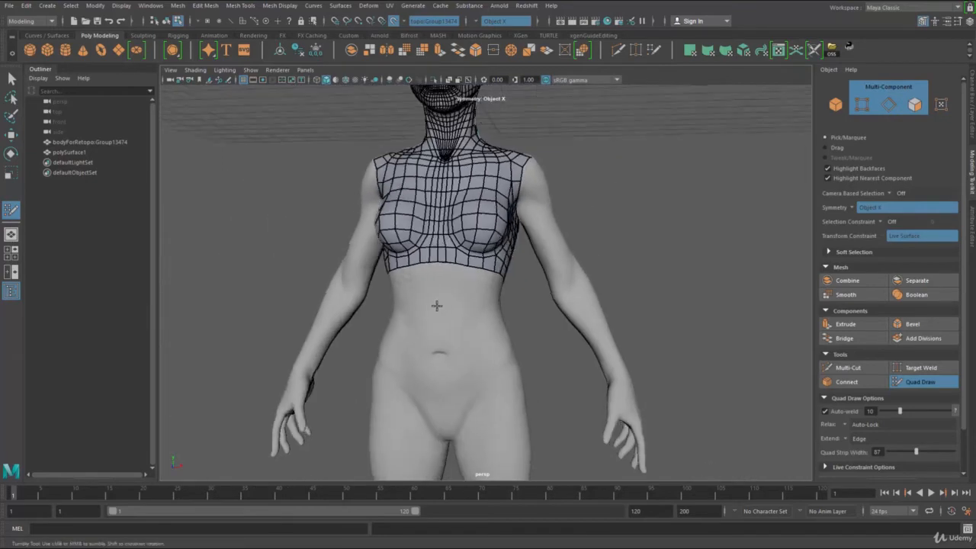
left_click_drag(436, 308, 210, 320, "alt")
right_click_drag(210, 321, 343, 316, "alt")
mouse_move(467, 311)
left_mouse_down("alt")
mouse_move(497, 285)
mouse_move(456, 200)
left_mouse_up("alt")
left_click_drag(486, 249, 478, 218, "alt")
left_click_drag(480, 177, 475, 217)
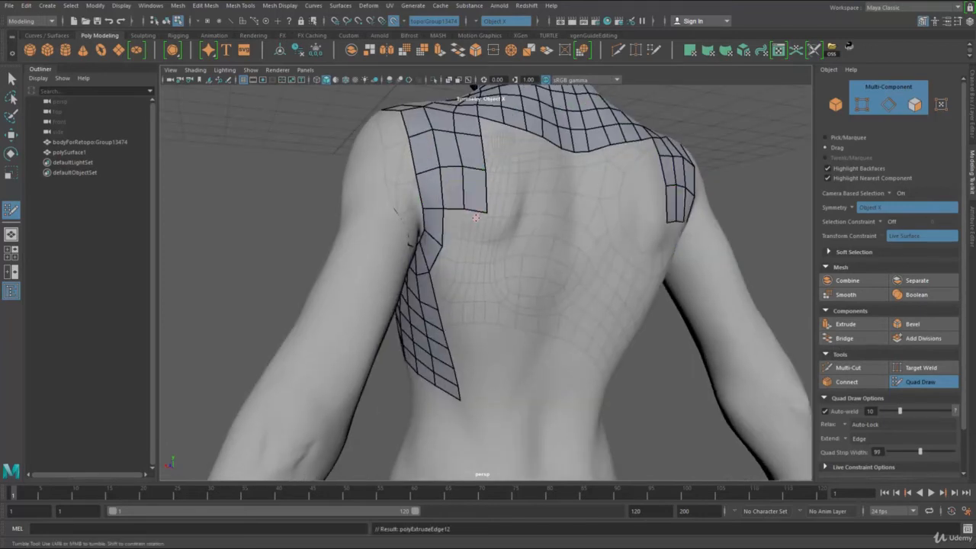
- Fill a row of quads under the shoulder blade strip, joining it to the armpit strip
left_click(463, 241)
left_click(454, 229, "shift")
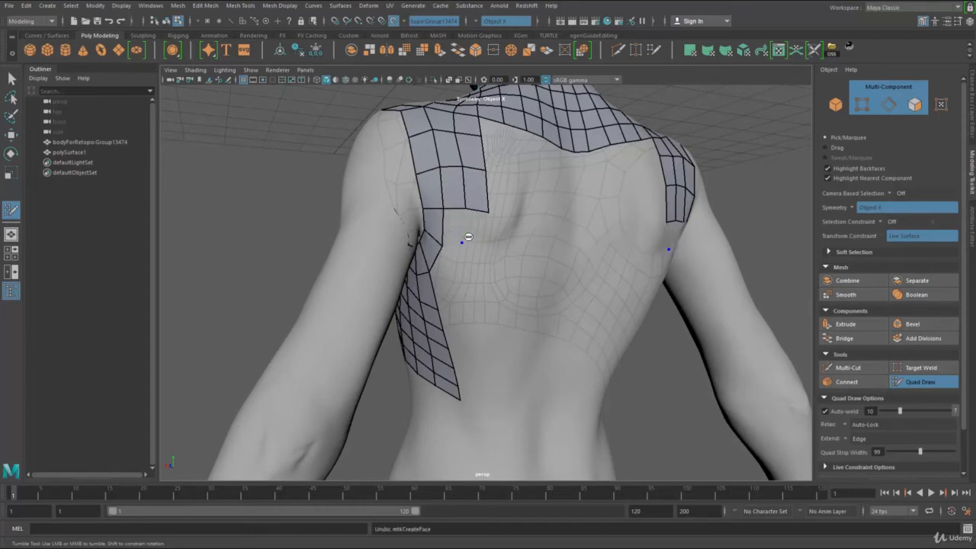
key("ctrl+z")
left_click(442, 243, "shift")
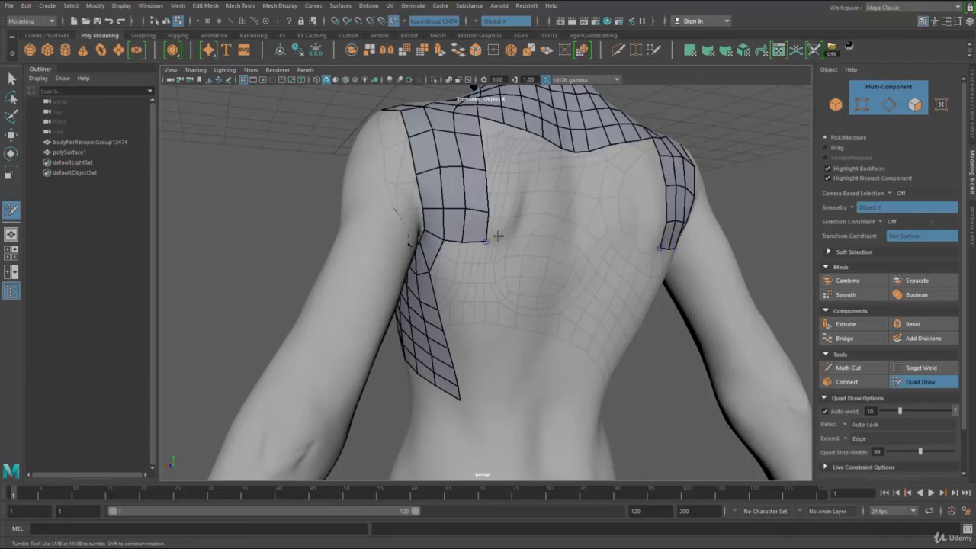
- Insert an edge loop across the shoulder blade strip's lowest row and fill quads that turn the row's inner end upwards
left_click_drag(510, 219, 483, 218, "alt")
scroll(481, 220, "up", 3)
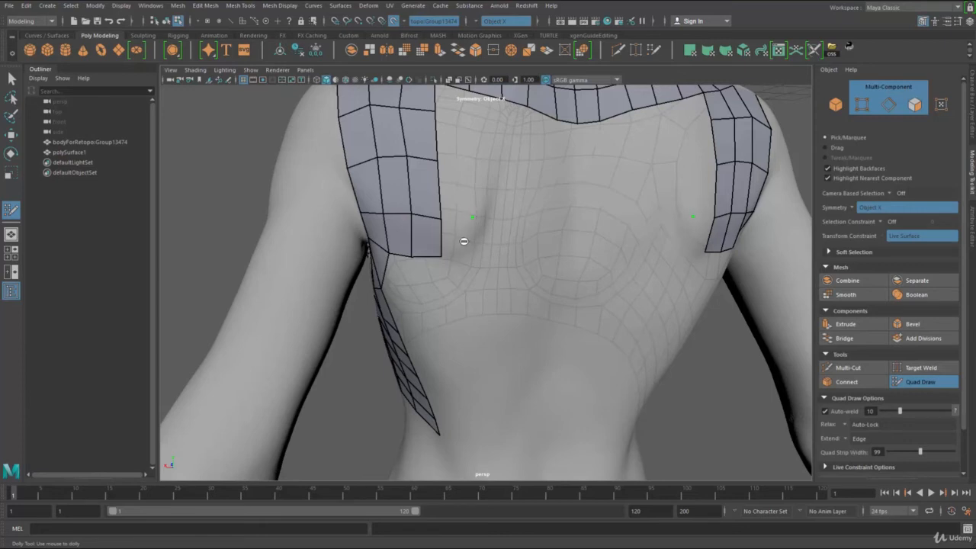
mouse_move(468, 206)
left_mouse_down("alt")
mouse_move(463, 169)
mouse_move(466, 204)
left_mouse_up("alt")
middle_click_drag(466, 204, 468, 237, "alt")
left_click_drag(467, 230, 416, 217)
key("ctrl+z")
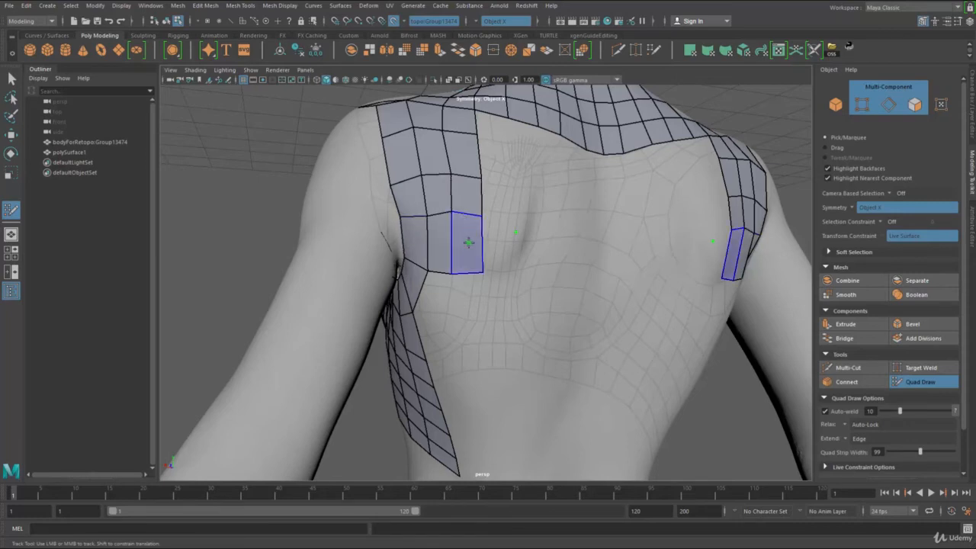
left_click(509, 271, "ctrl")
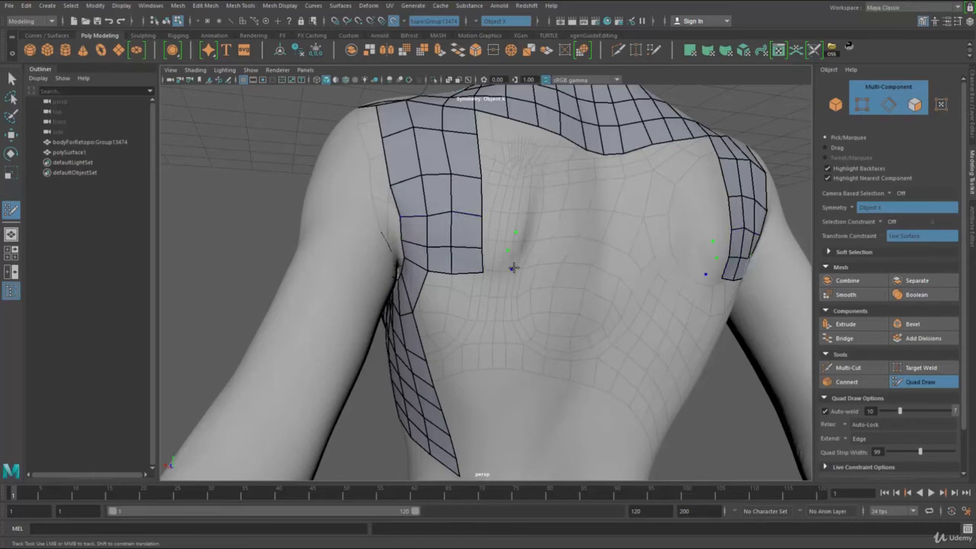
left_click(517, 257, "shift")
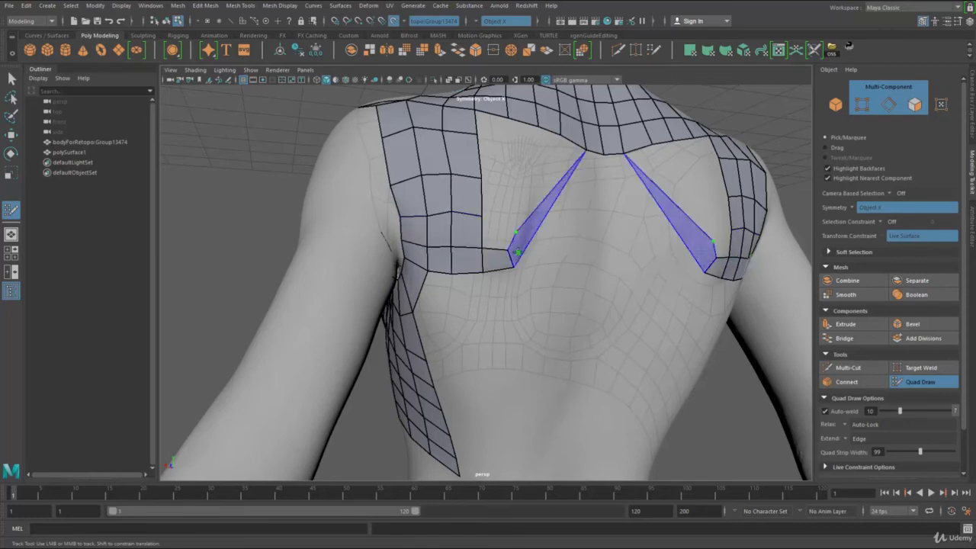
left_click(537, 252, "shift")
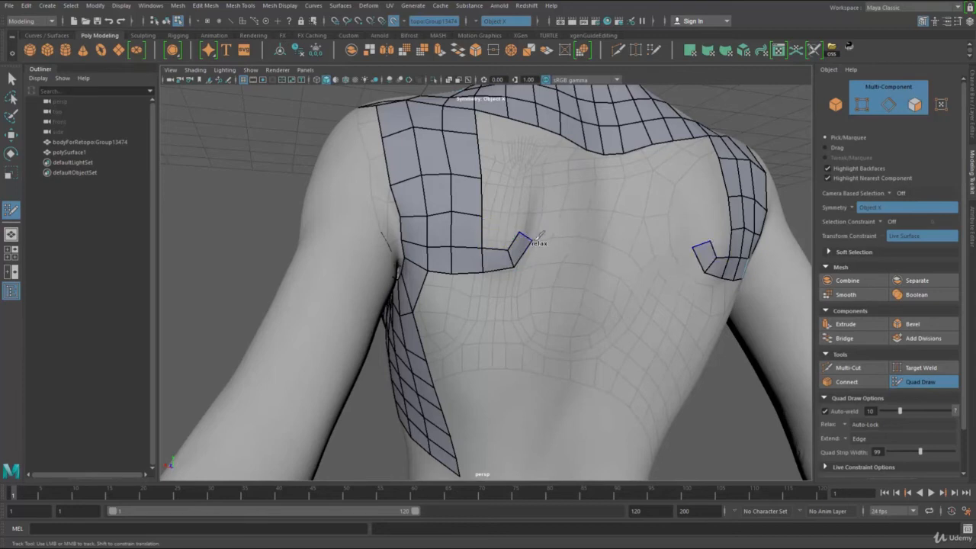
left_click(504, 235, "shift")
- Extend the upper back border down to the upturned corner and fill the remaining gap over the shoulder blade with quads
left_click_drag(526, 237, 424, 283)
right_click_drag(424, 283, 452, 299, "alt")
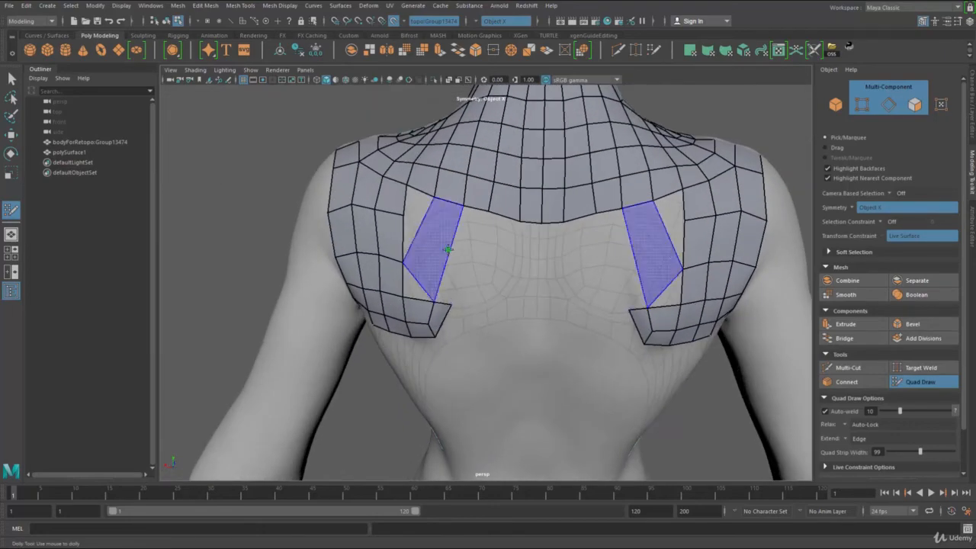
key("Tab")
left_click_drag(450, 228, 453, 302)
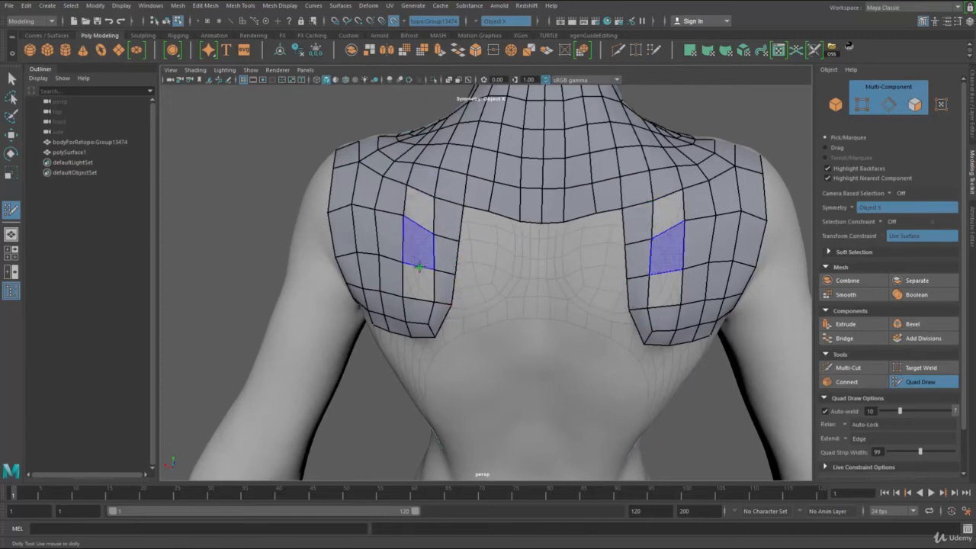
left_click(421, 274, "shift")
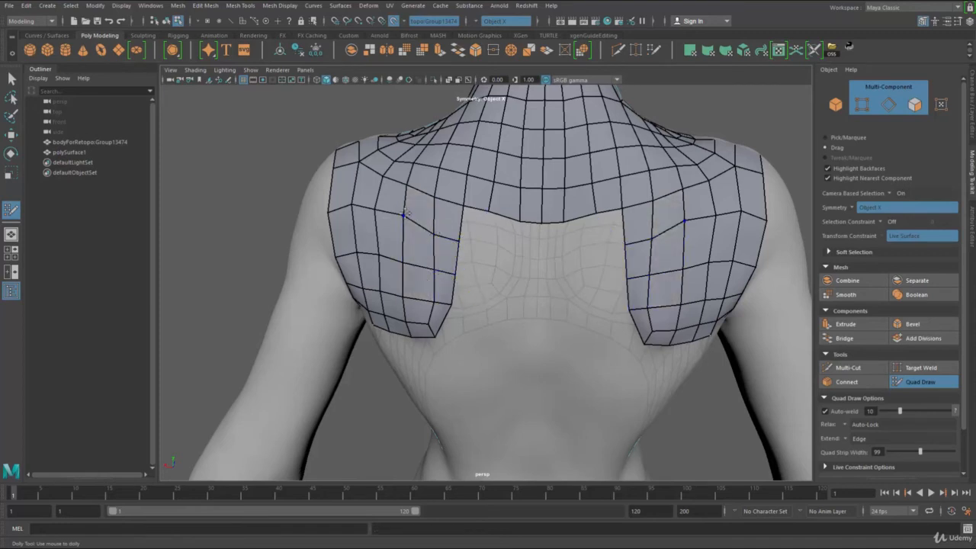
- Extend the central upper back border down between the shoulder blades, insert two edge loops and weld its sides to the shoulder blade panels
mouse_move(508, 236)
left_mouse_down()
mouse_move(500, 358)
mouse_move(512, 321)
left_mouse_up()
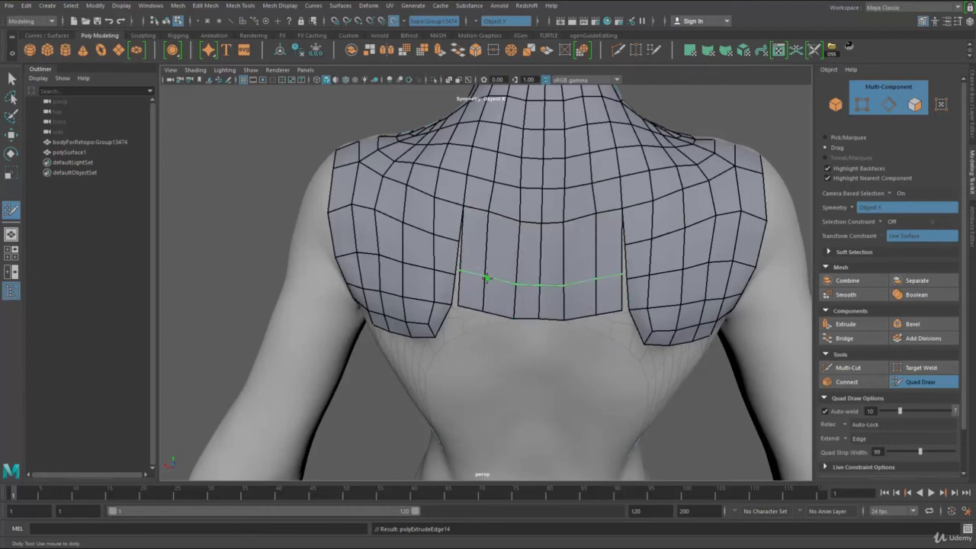
left_click(487, 278, "ctrl")
left_click(493, 247, "ctrl")
left_click_drag(461, 266, 457, 266)
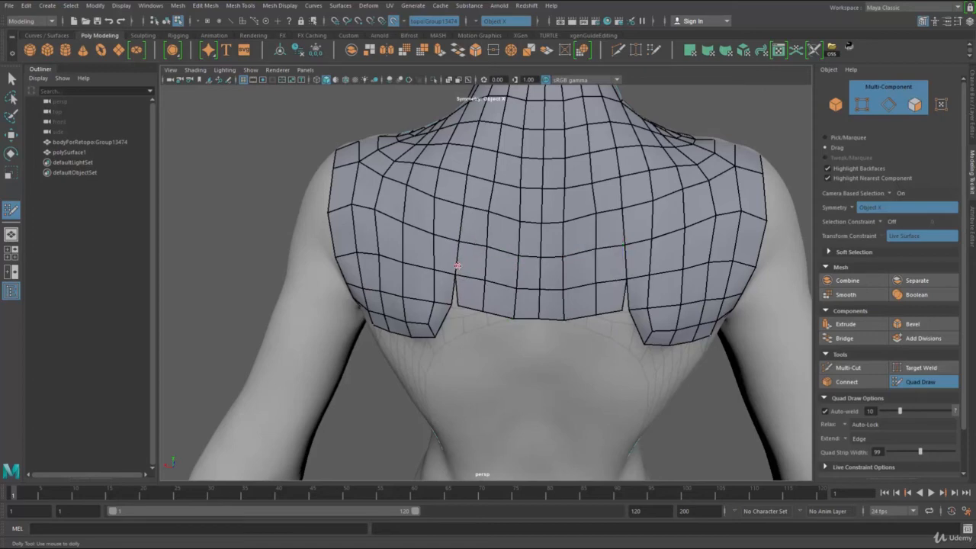
- Extend the central lower border of the back mesh into a long strip of quads down towards the waist
mouse_move(626, 311)
left_mouse_down("alt")
mouse_move(567, 322)
mouse_move(556, 286)
mouse_move(520, 278)
mouse_move(588, 258)
mouse_move(580, 277)
left_mouse_up("alt")
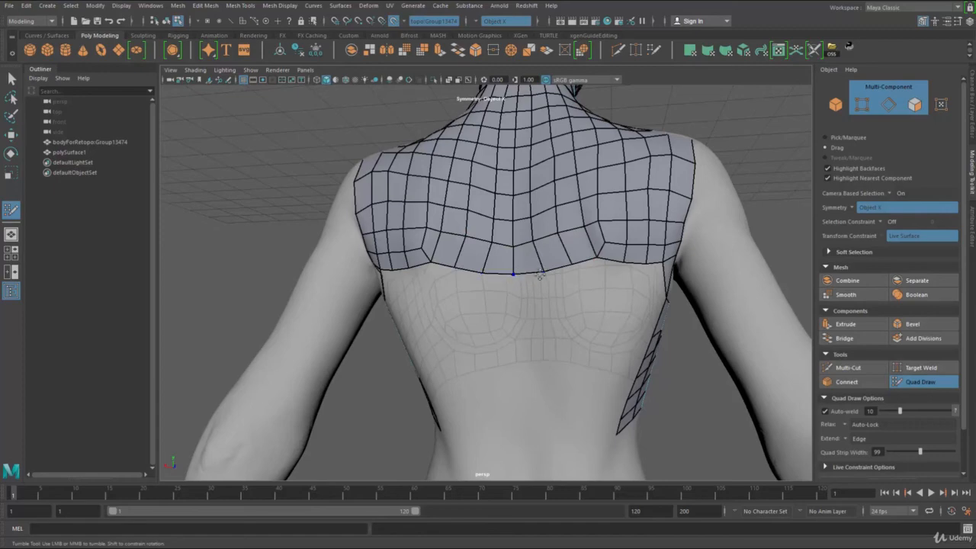
mouse_move(539, 276)
left_mouse_down("alt")
mouse_move(501, 290)
mouse_move(534, 305)
mouse_move(546, 287)
mouse_move(523, 272)
mouse_move(525, 338)
mouse_move(482, 441)
mouse_move(488, 432)
left_mouse_up("alt")
left_click_drag(573, 344, 538, 324, "alt")
right_click_drag(538, 323, 522, 351, "alt")
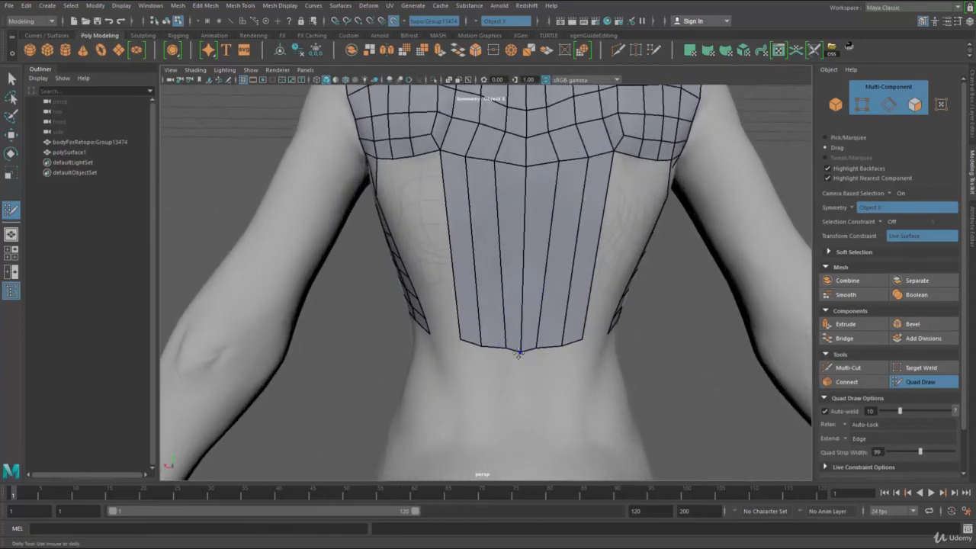
- Extend the shoulder blade panels' lower border into long quad strips down to the waist, joined to the sides of the central back strip
mouse_move(537, 348)
left_mouse_down()
mouse_move(564, 336)
mouse_move(508, 346)
mouse_move(506, 275)
left_mouse_up()
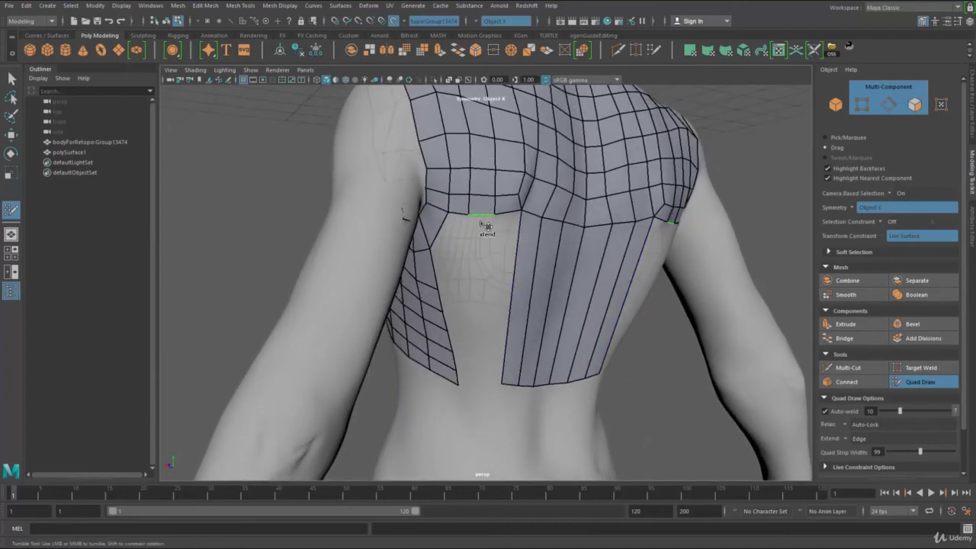
mouse_move(487, 359)
left_mouse_down()
mouse_move(486, 379)
mouse_move(508, 386)
mouse_move(498, 387)
left_mouse_up()
left_click_drag(481, 216, 479, 387)
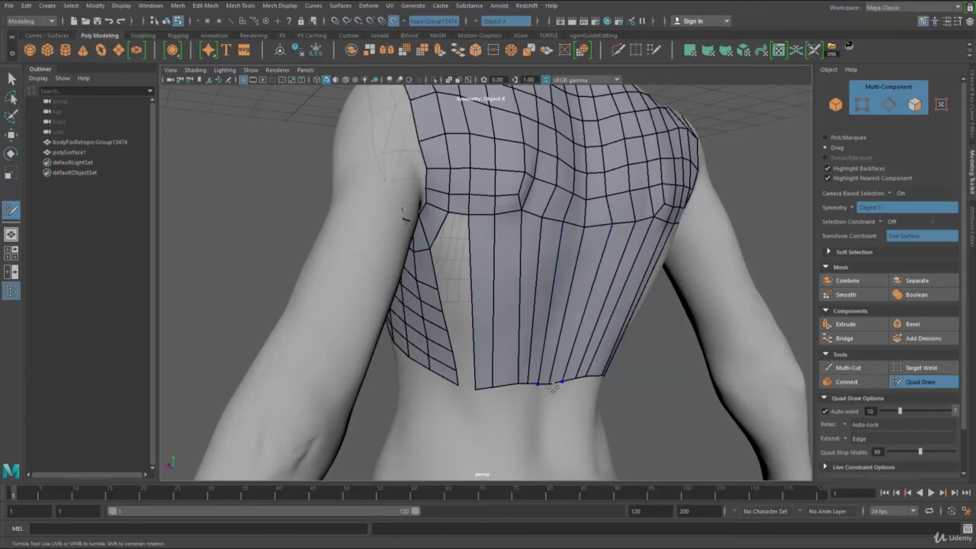
- Insert six horizontal edge loops across the long back strips, matching the rows of the side panels
left_click(453, 243, "ctrl")
left_click_drag(545, 343, 492, 328, "alt")
scroll(439, 263, "up", 3)
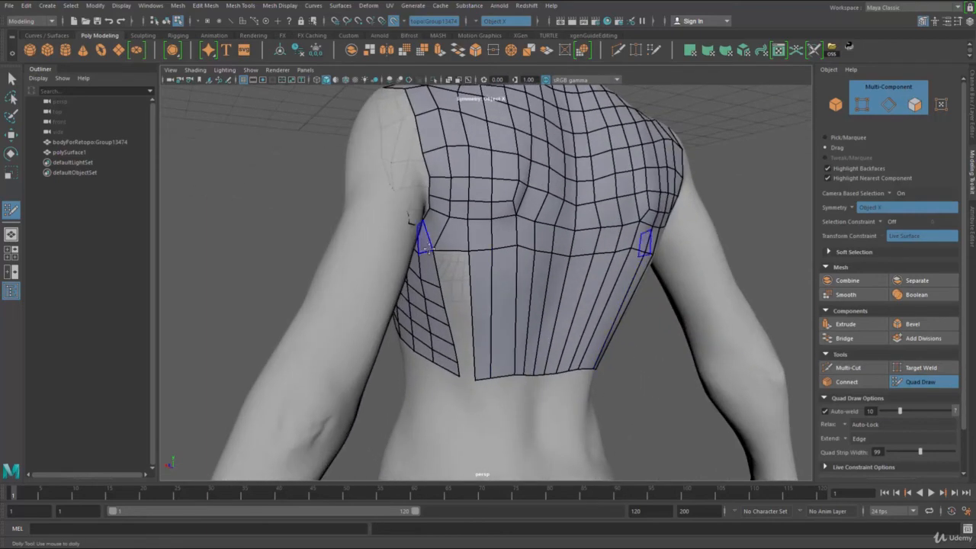
left_click_drag(458, 268, 520, 237, "alt")
left_click(505, 230, "ctrl")
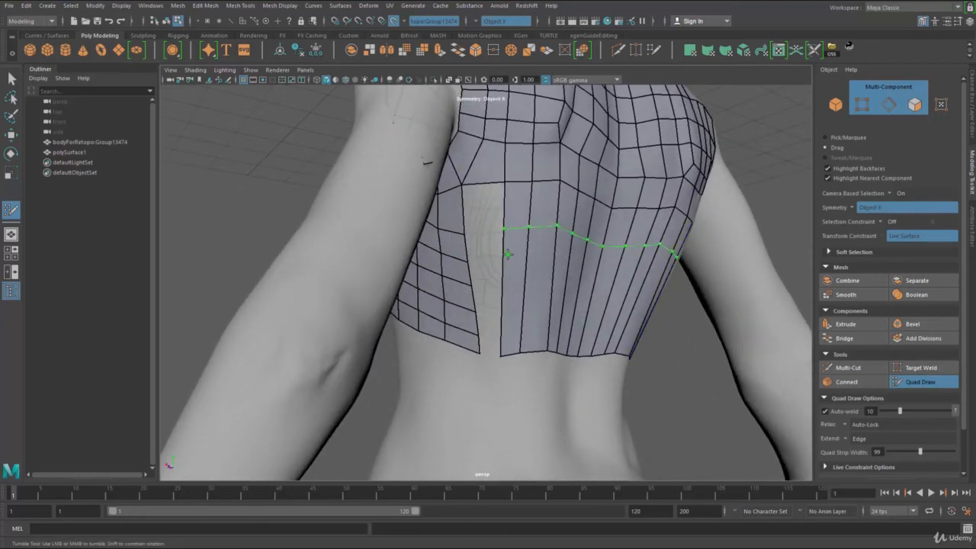
left_click(508, 284, "ctrl")
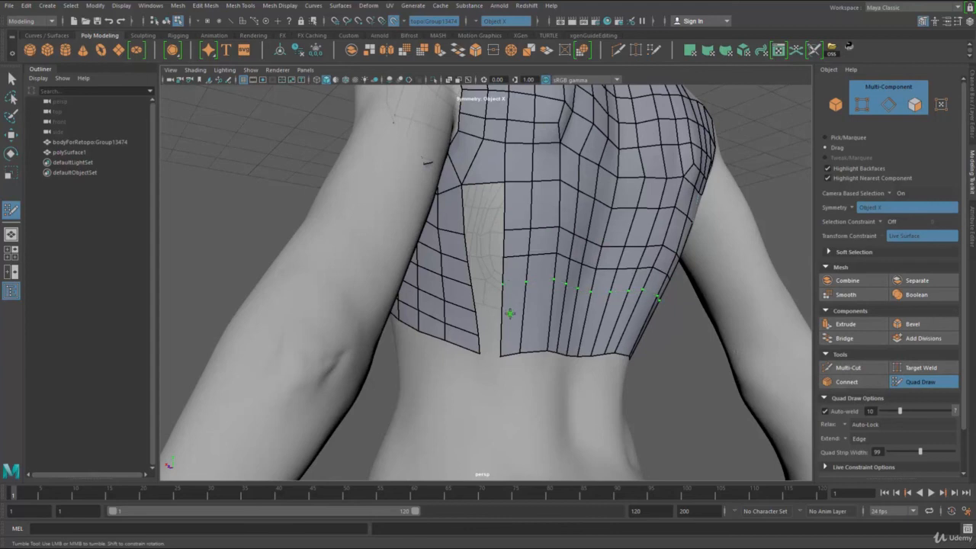
left_click(510, 313, "ctrl")
left_click(511, 338, "ctrl")
left_click(501, 323, "ctrl")
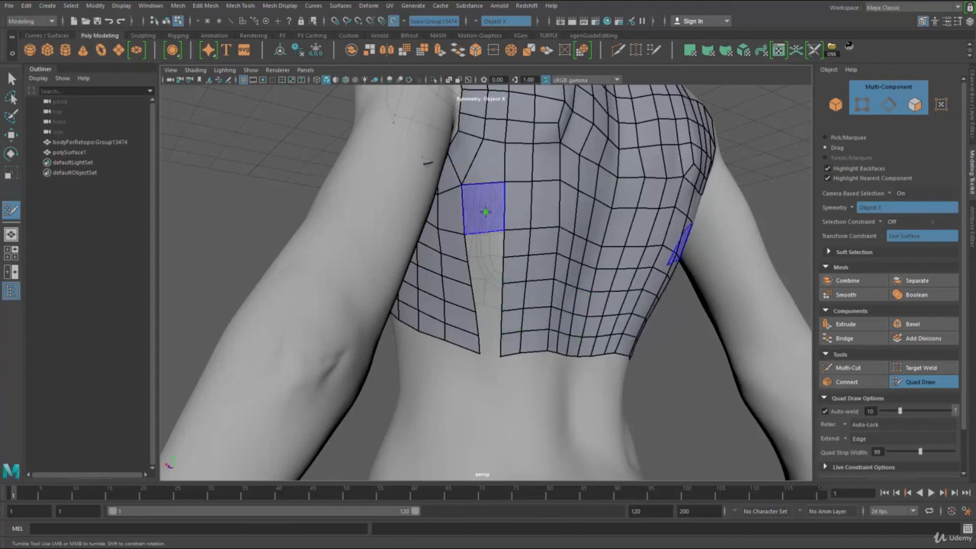
- Fill the narrow gap between the back strips and the side panel with a column of quads
left_click(485, 212, "shift")
left_click(489, 262, "shift")
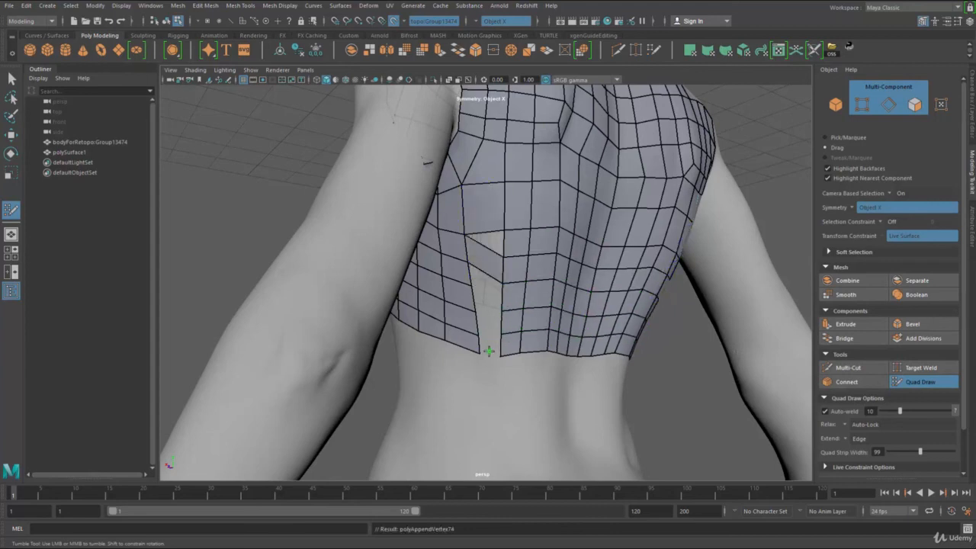
left_click(494, 335, "shift")
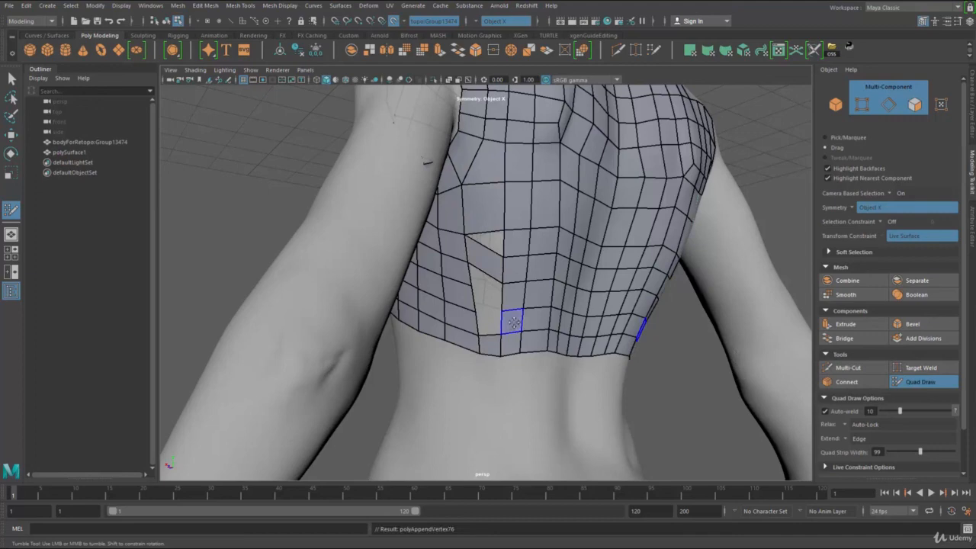
left_click(485, 250, "shift")
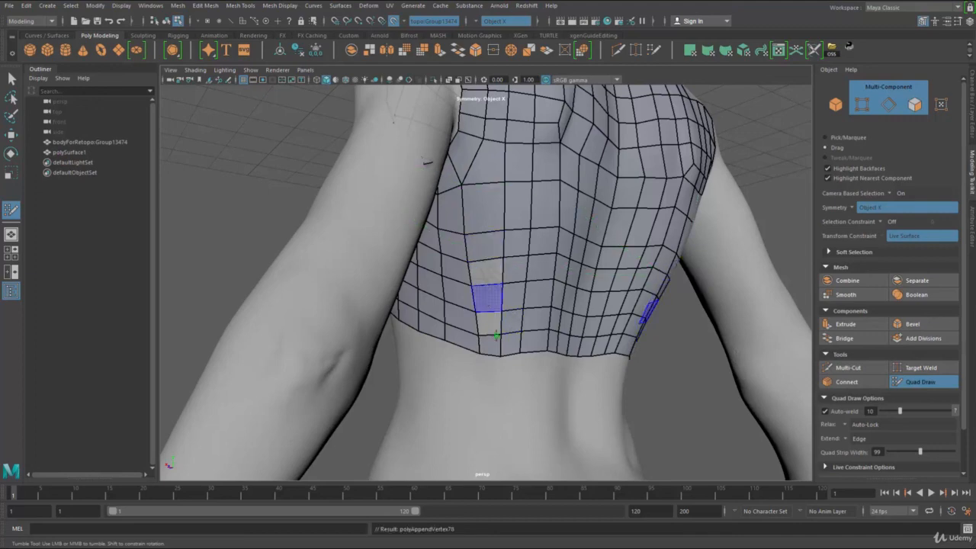
left_click(492, 324, "shift")
- Relax the quads across the lower back and side of the torso and nudge the lower border to even out the spacing
mouse_move(558, 371)
left_mouse_down("alt")
mouse_move(519, 328)
mouse_move(482, 229)
mouse_move(469, 252)
mouse_move(504, 294)
mouse_move(565, 244)
mouse_move(503, 251)
mouse_move(494, 342)
left_mouse_up("alt")
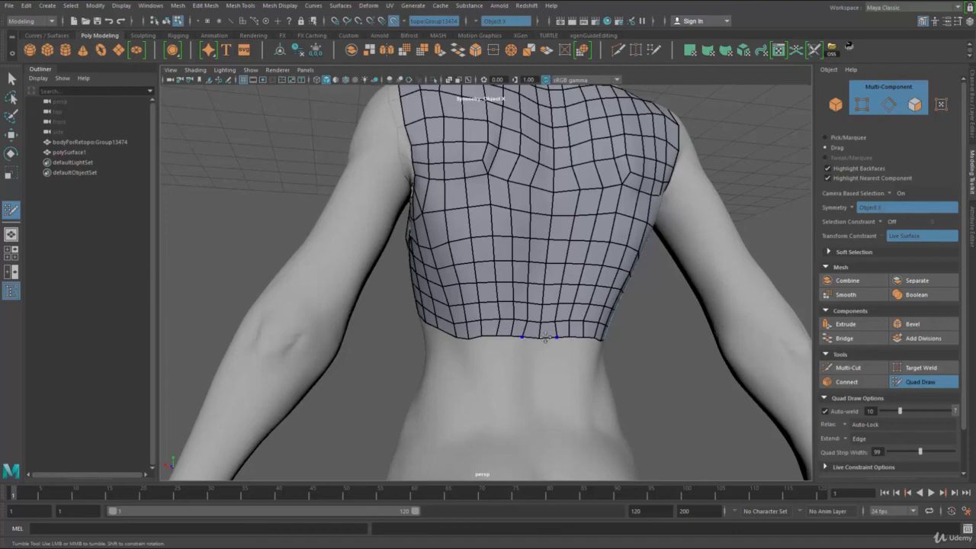
mouse_move(574, 335)
left_mouse_down("shift")
mouse_move(559, 297)
mouse_move(469, 328)
mouse_move(477, 256)
left_mouse_up("shift")
mouse_move(461, 348)
left_mouse_down("alt")
mouse_move(508, 337)
mouse_move(476, 312)
mouse_move(483, 280)
left_mouse_up("alt")
mouse_move(487, 209)
left_mouse_down("shift")
mouse_move(484, 293)
mouse_move(486, 262)
left_mouse_up("shift")
left_click_drag(514, 306, 507, 305)
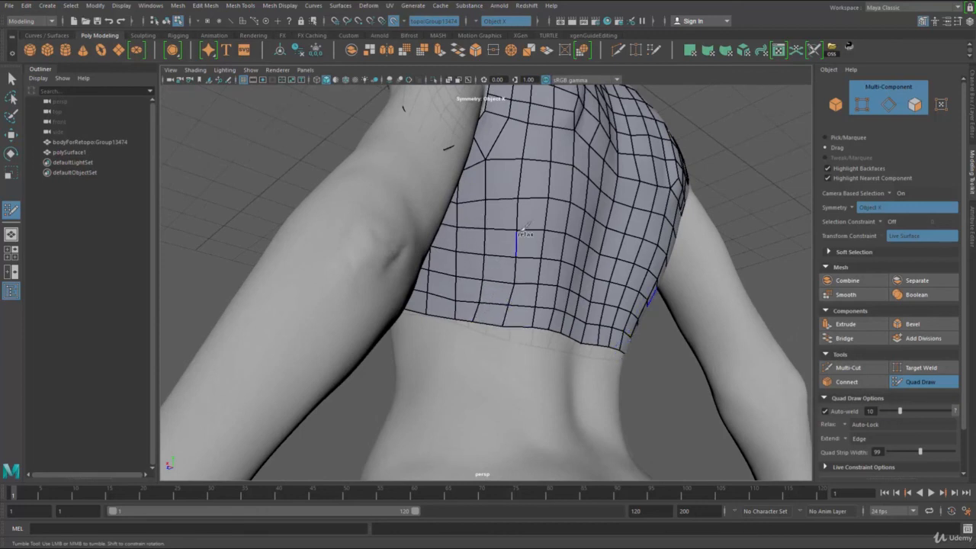
mouse_move(523, 227)
left_mouse_down("shift")
mouse_move(519, 242)
mouse_move(543, 293)
mouse_move(543, 336)
left_mouse_up("shift")
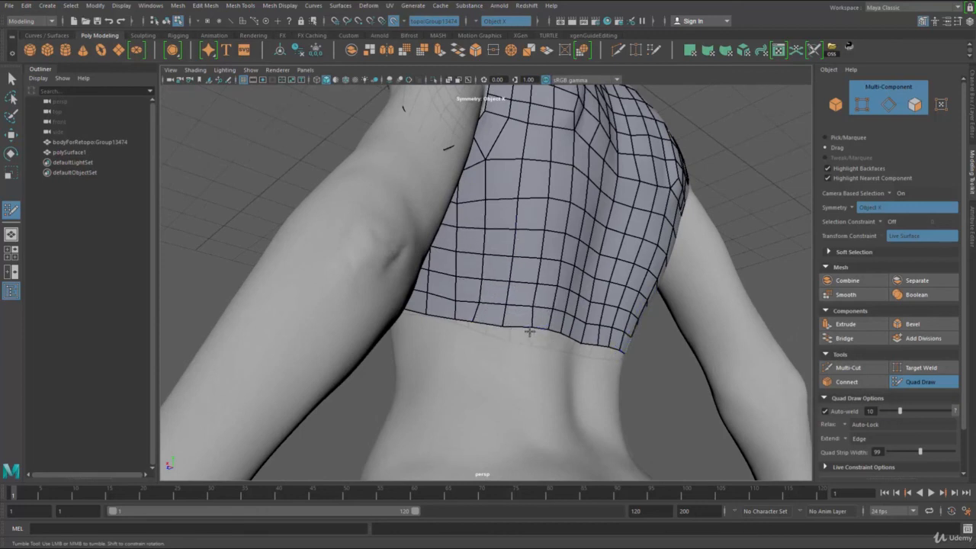